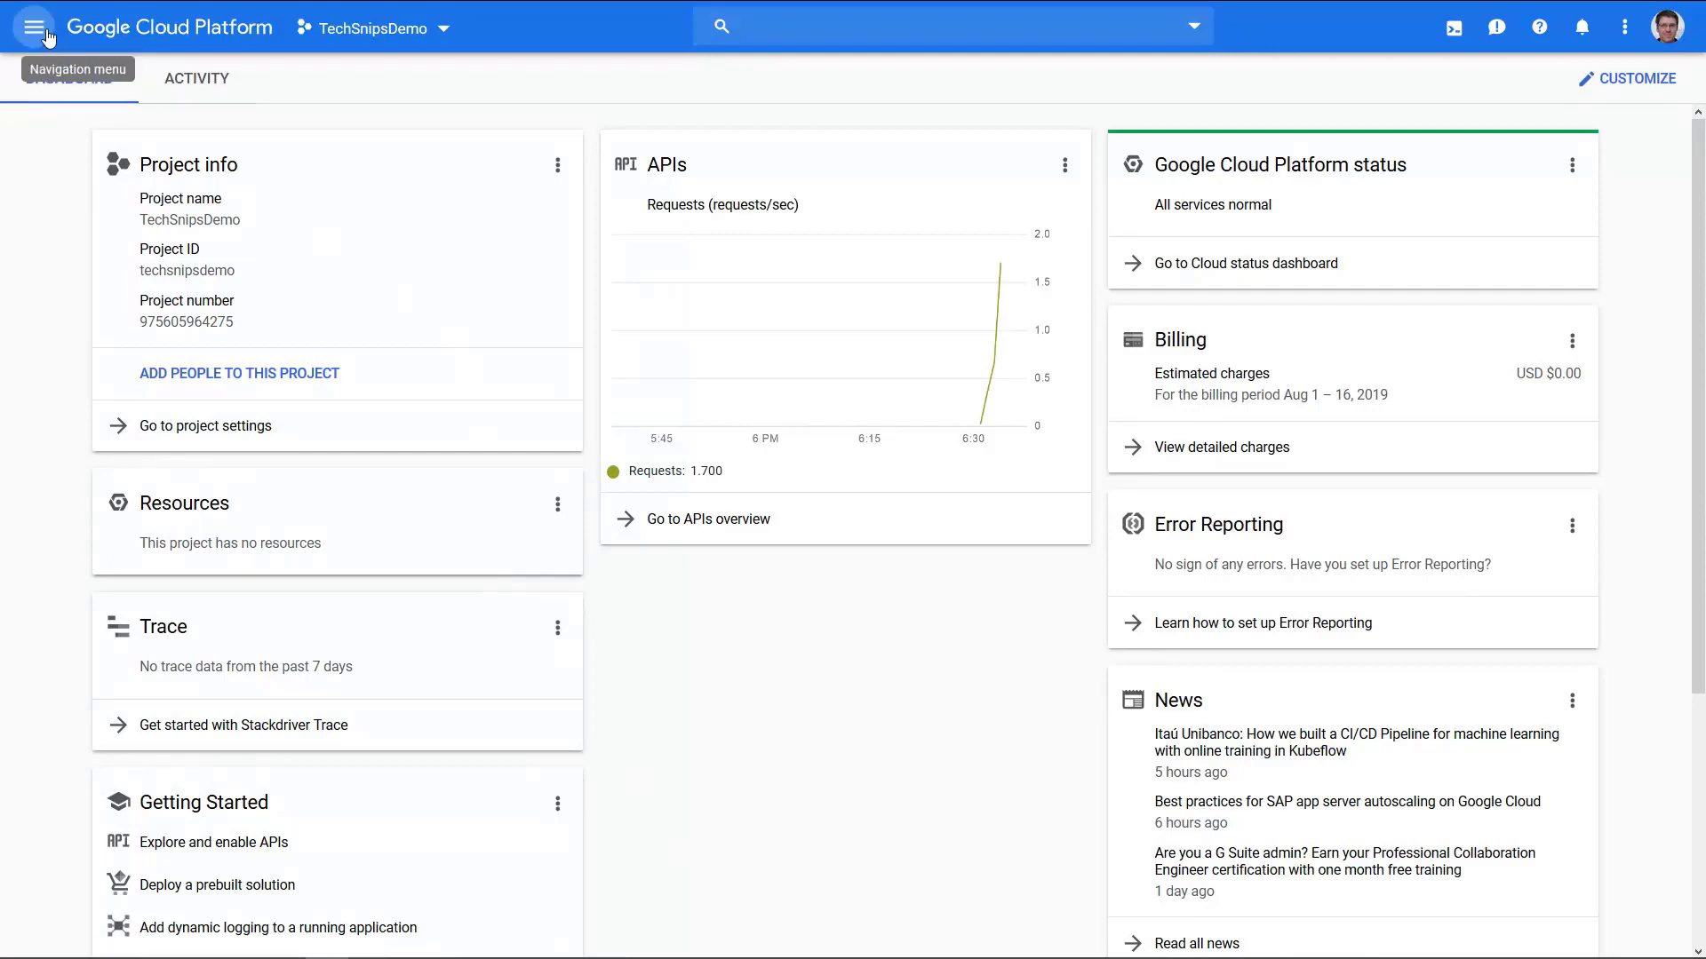
# Open the Compute Engine VM instances page and start creating a new VM instance
pyautogui.click(48, 38)
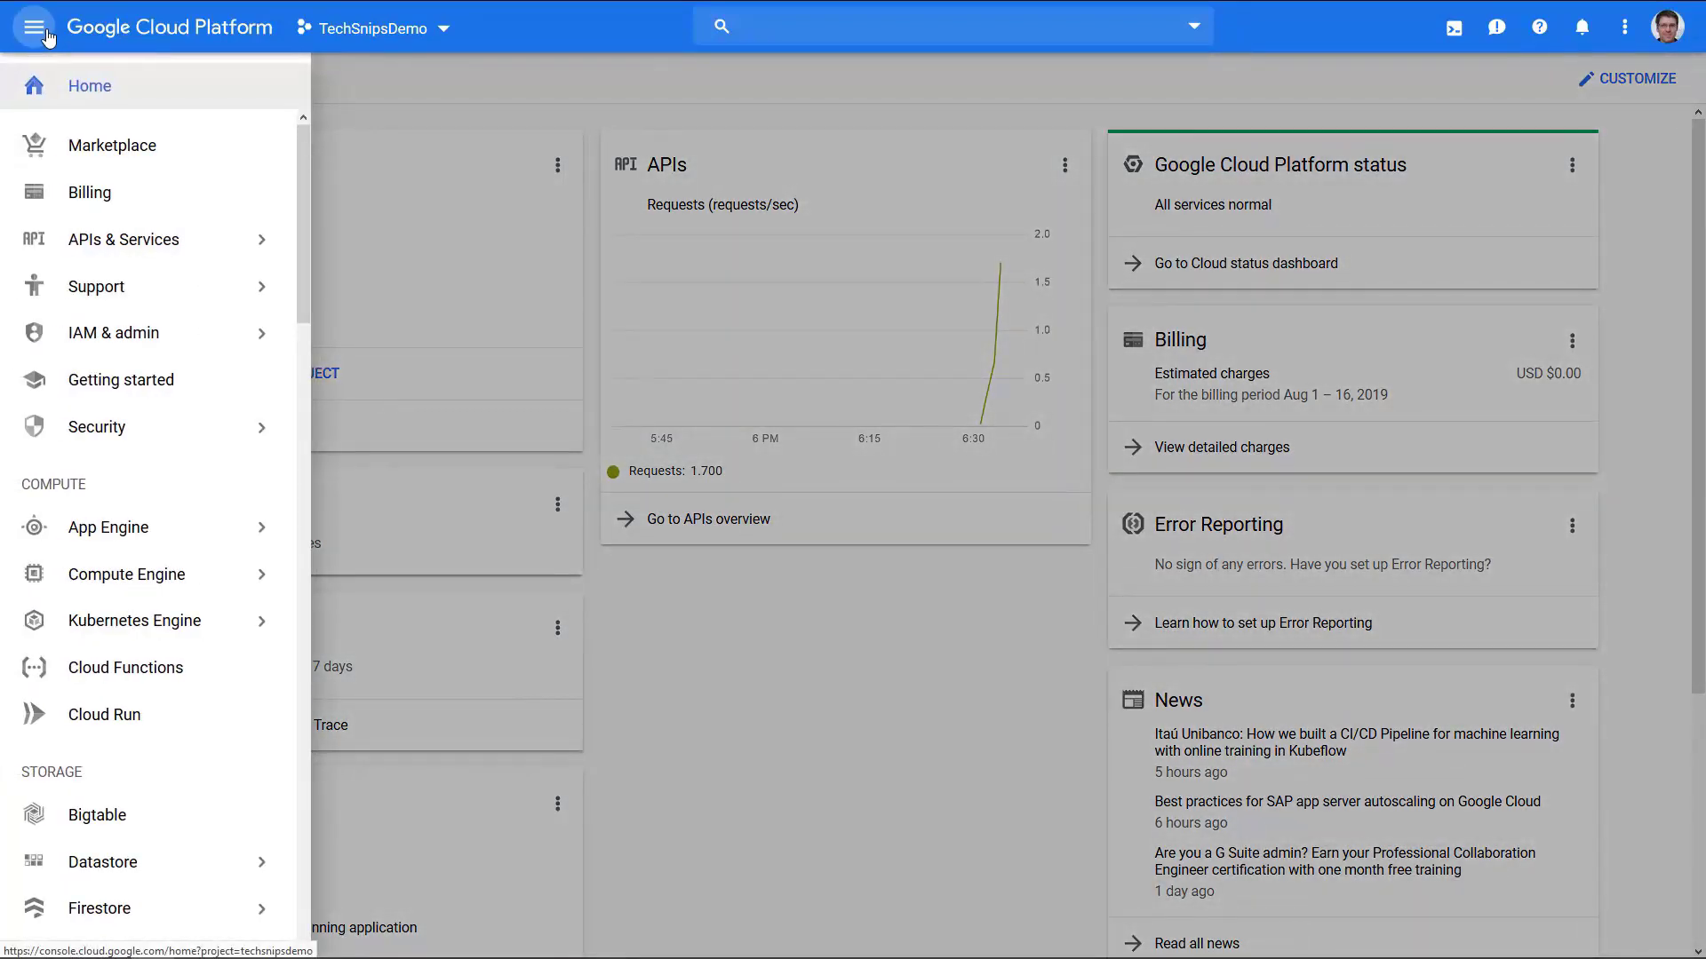
pyautogui.moveTo(127, 573)
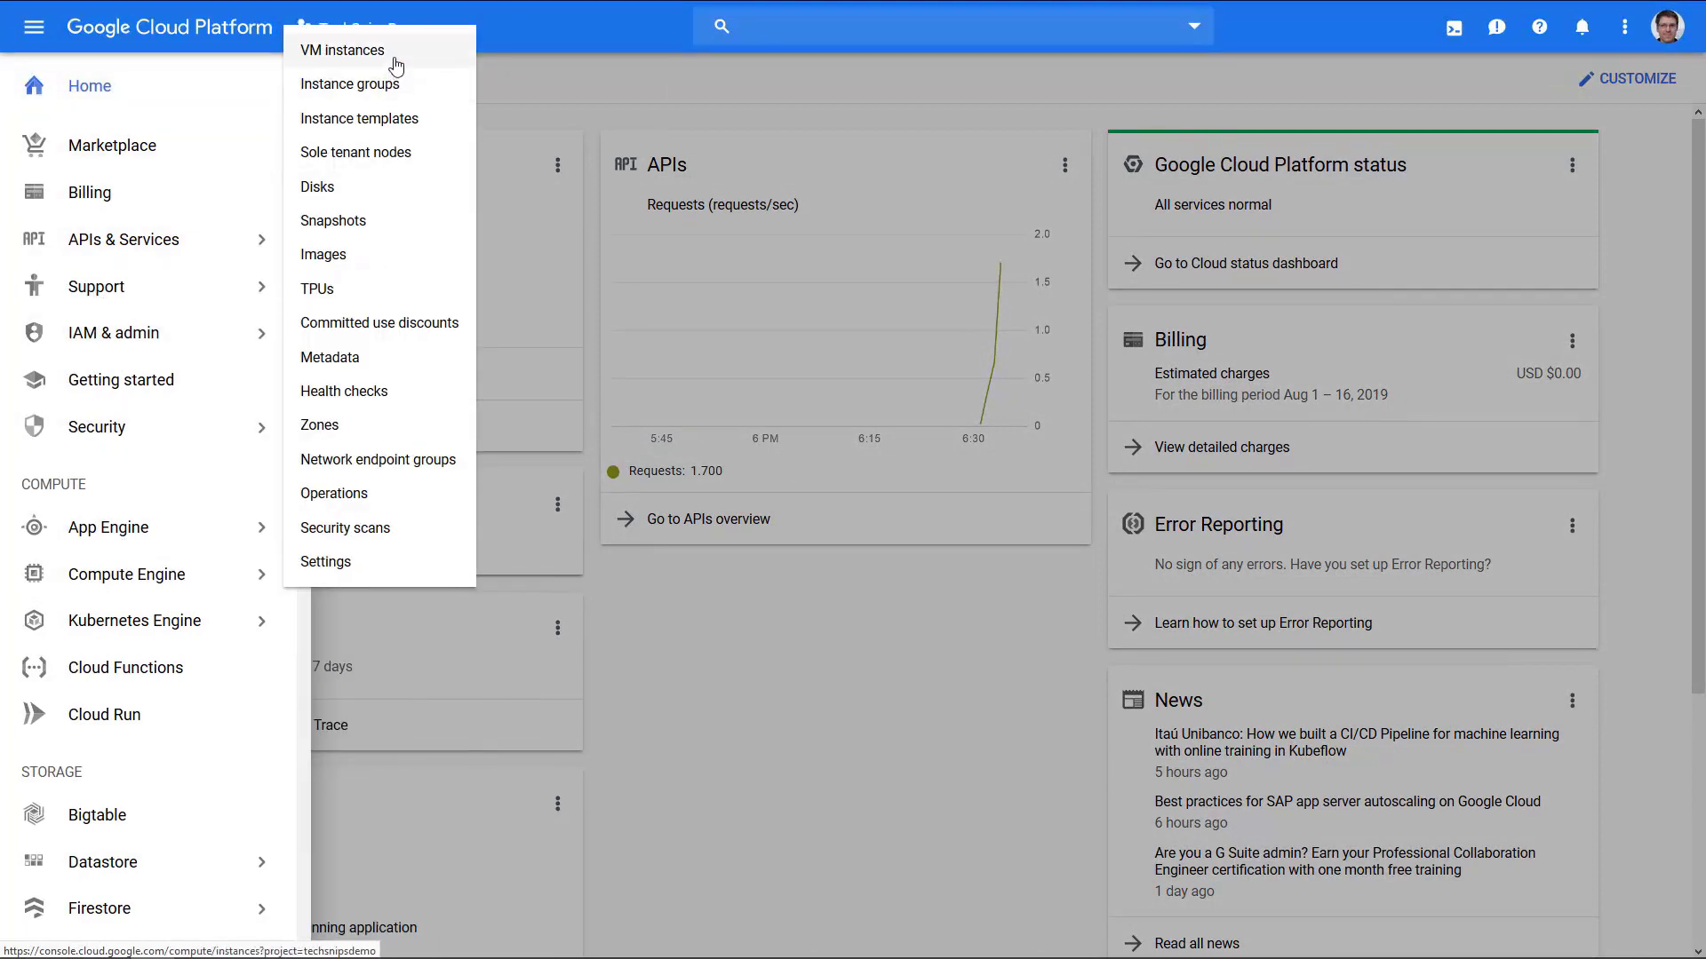
pyautogui.click(395, 64)
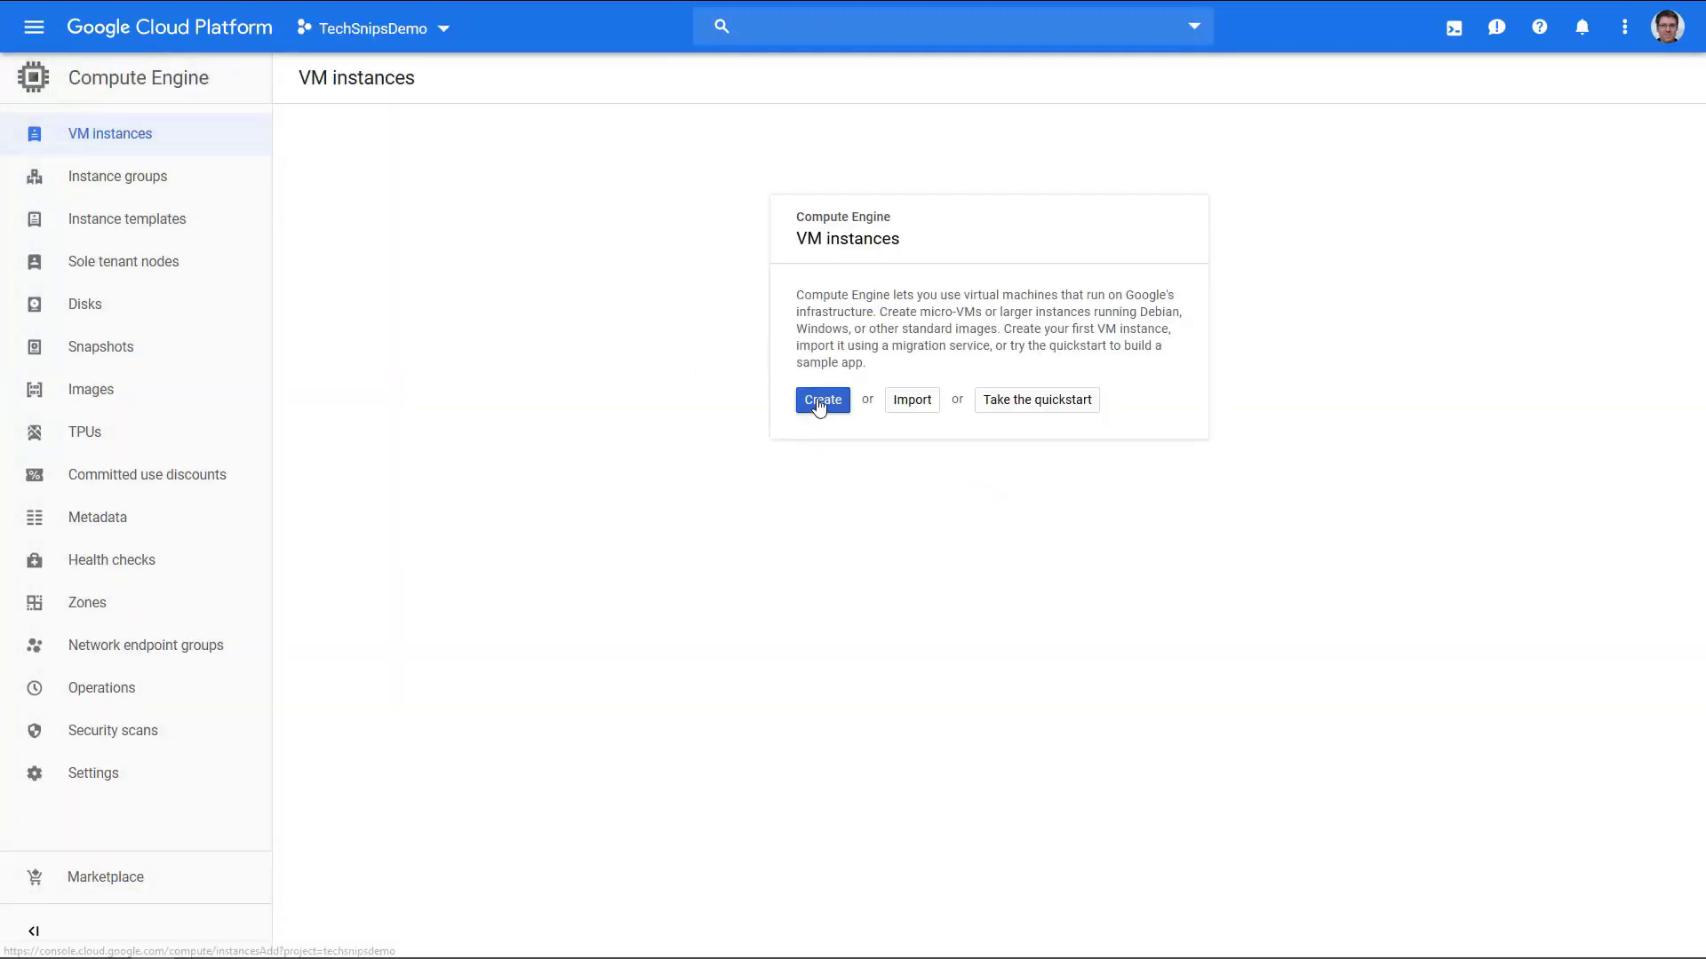
pyautogui.click(824, 399)
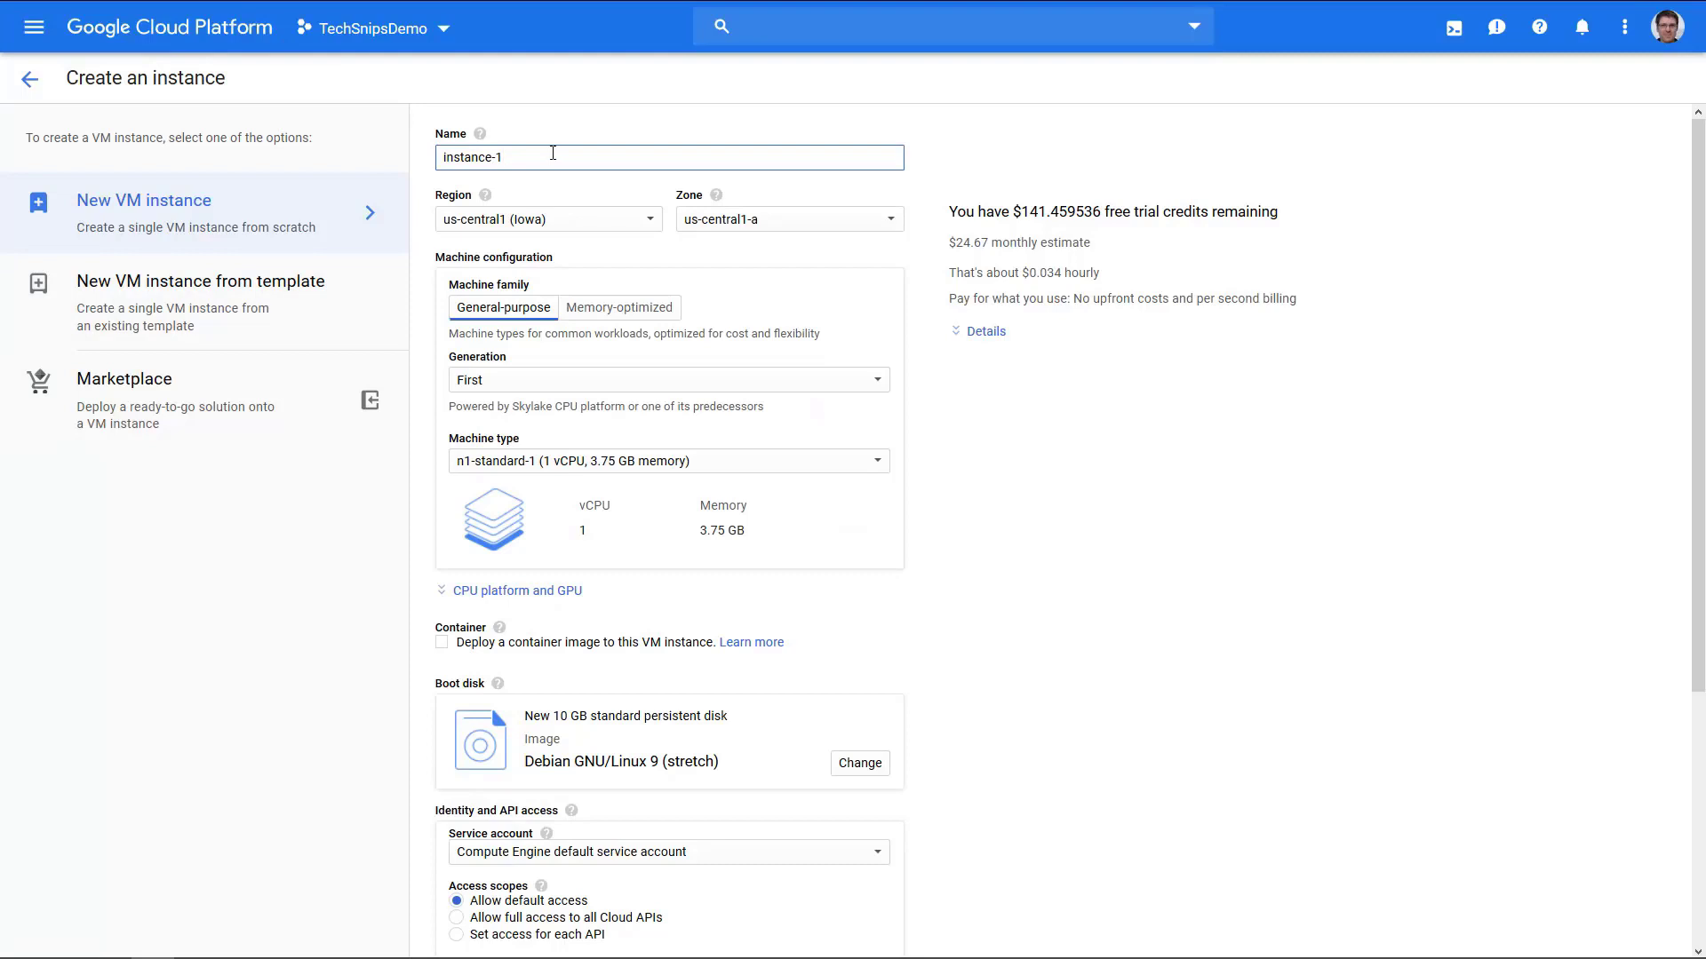
# Name the instance techsnips-vm and place it in region us-west1 (Oregon), zone us-west1-a
pyautogui.tripleClick(553, 153)
pyautogui.write('techsnips-vm')
pyautogui.click(582, 220)
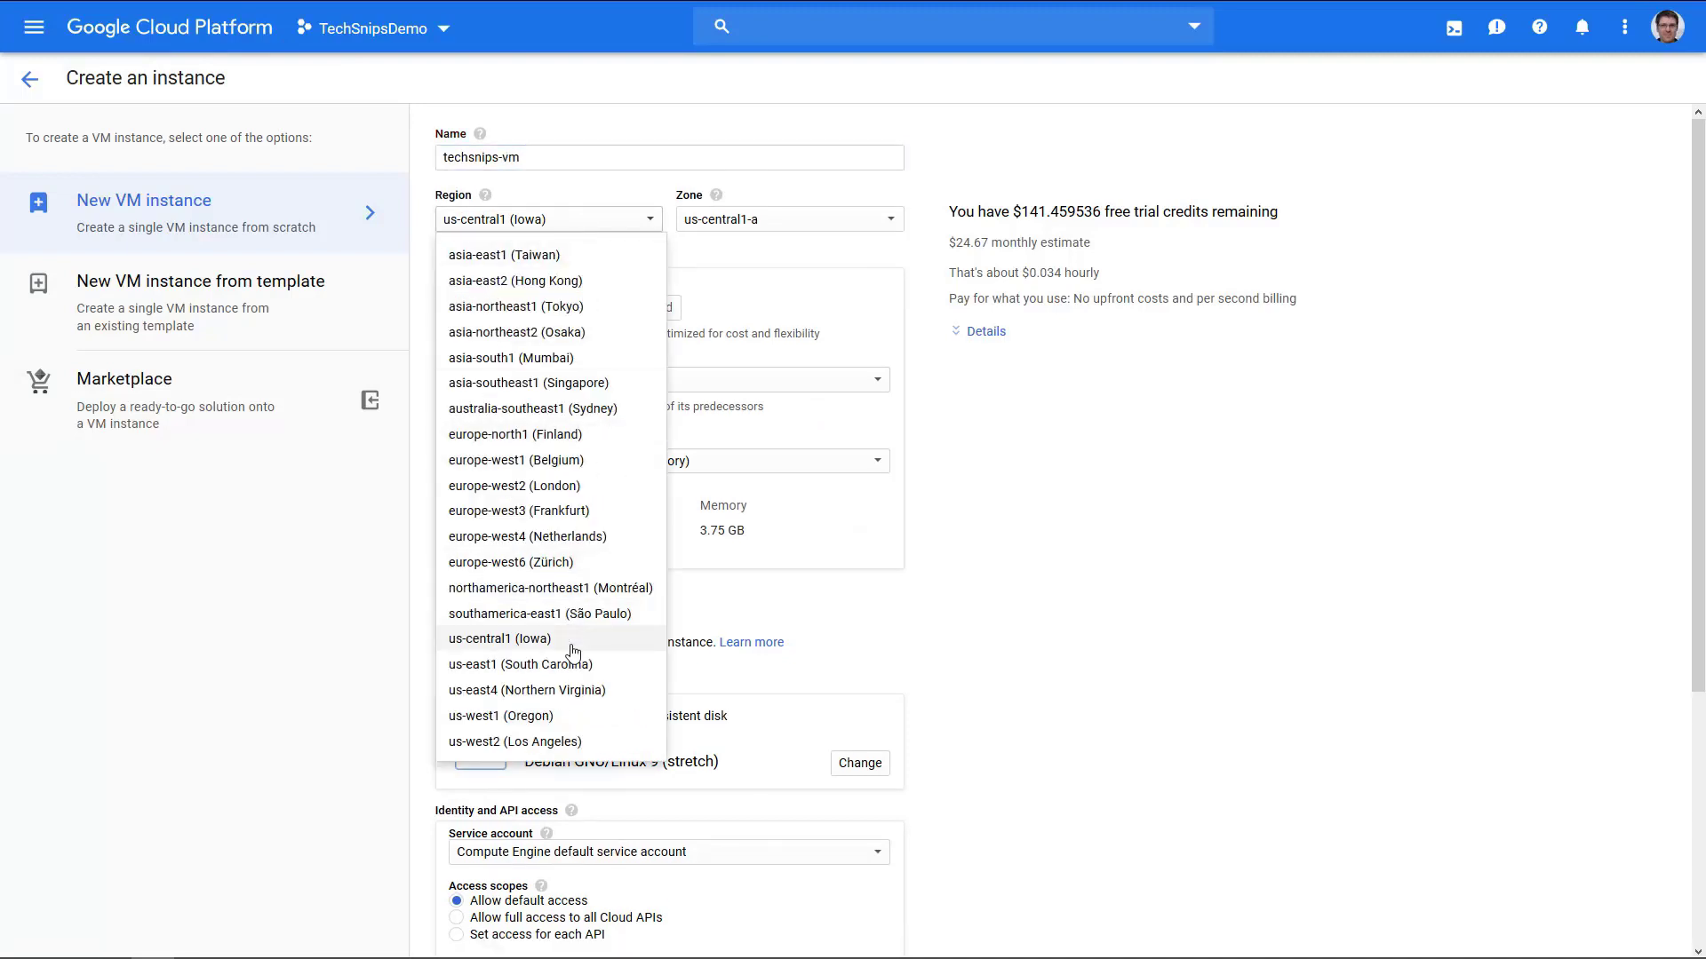
pyautogui.click(569, 719)
pyautogui.click(817, 222)
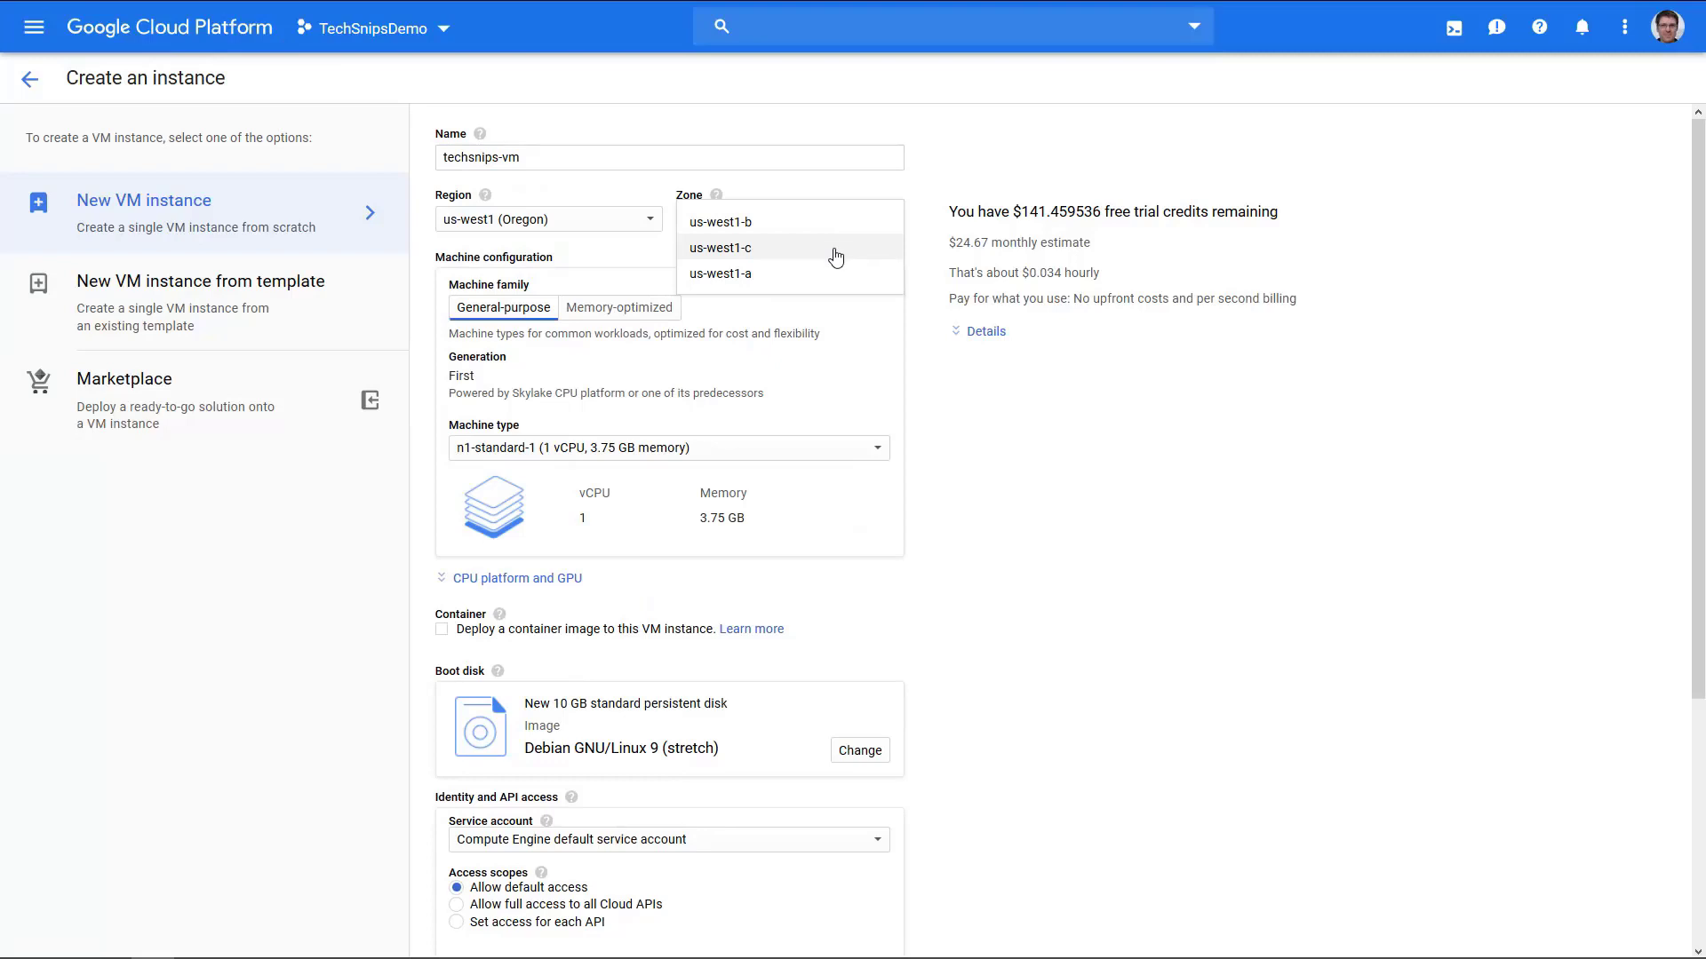
pyautogui.click(822, 273)
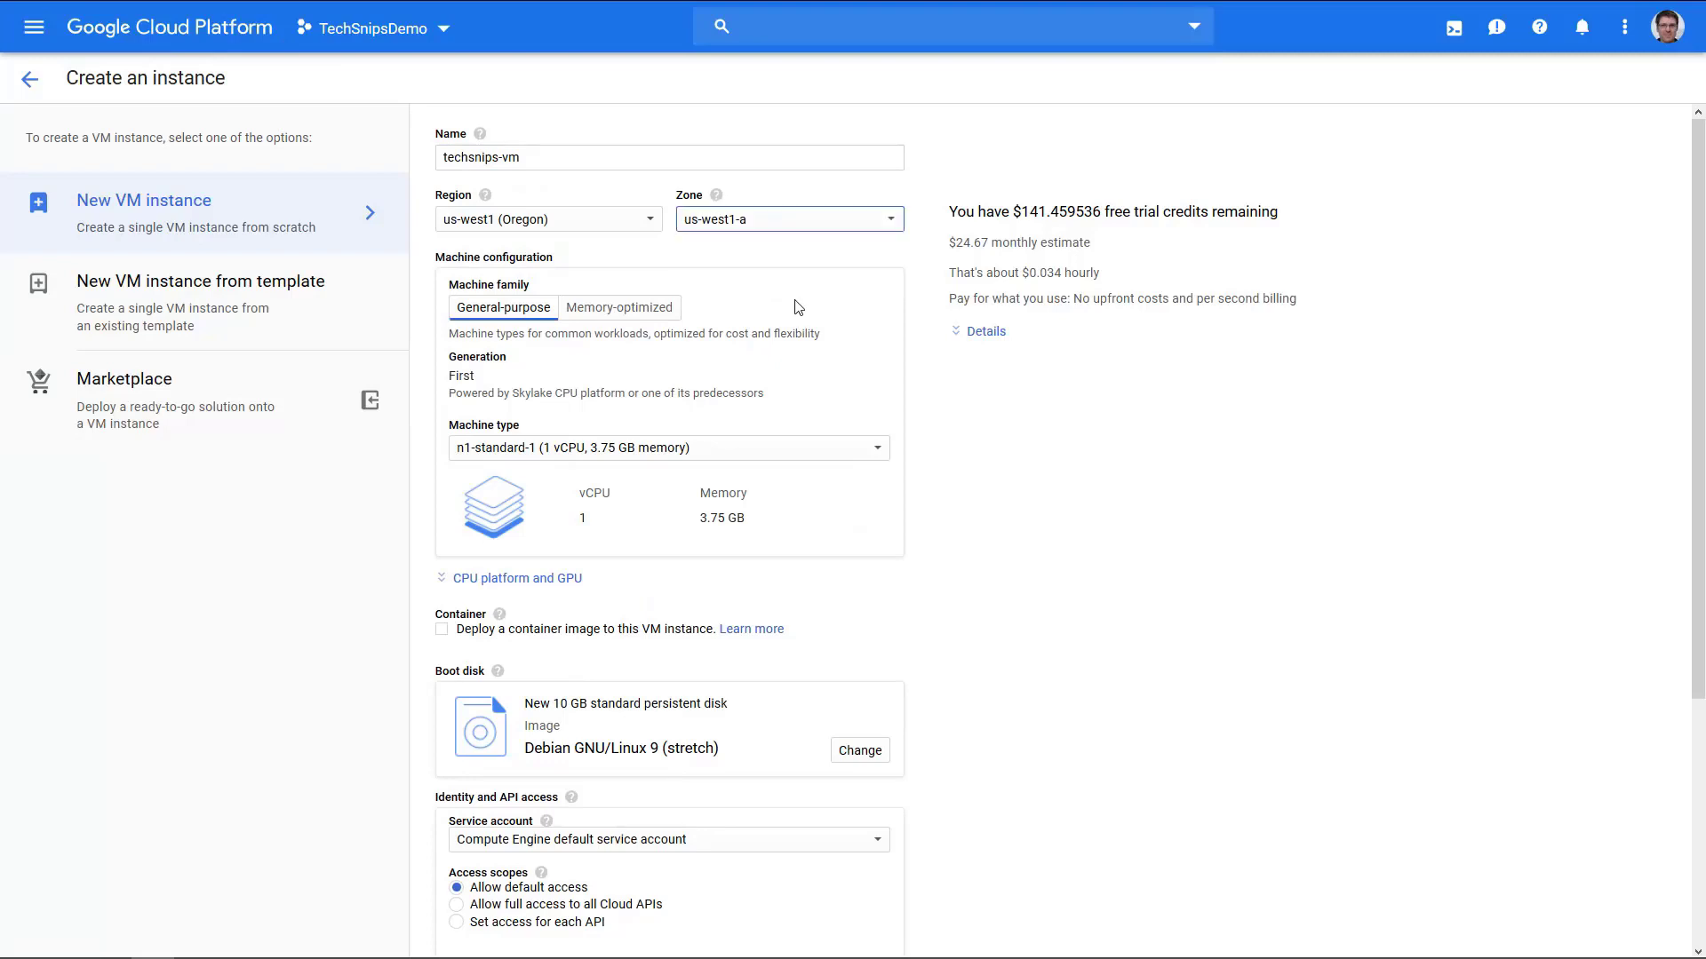
# Examine the machine types of the memory-optimized family and return to the general-purpose family
pyautogui.scroll(-1, 707, 262)
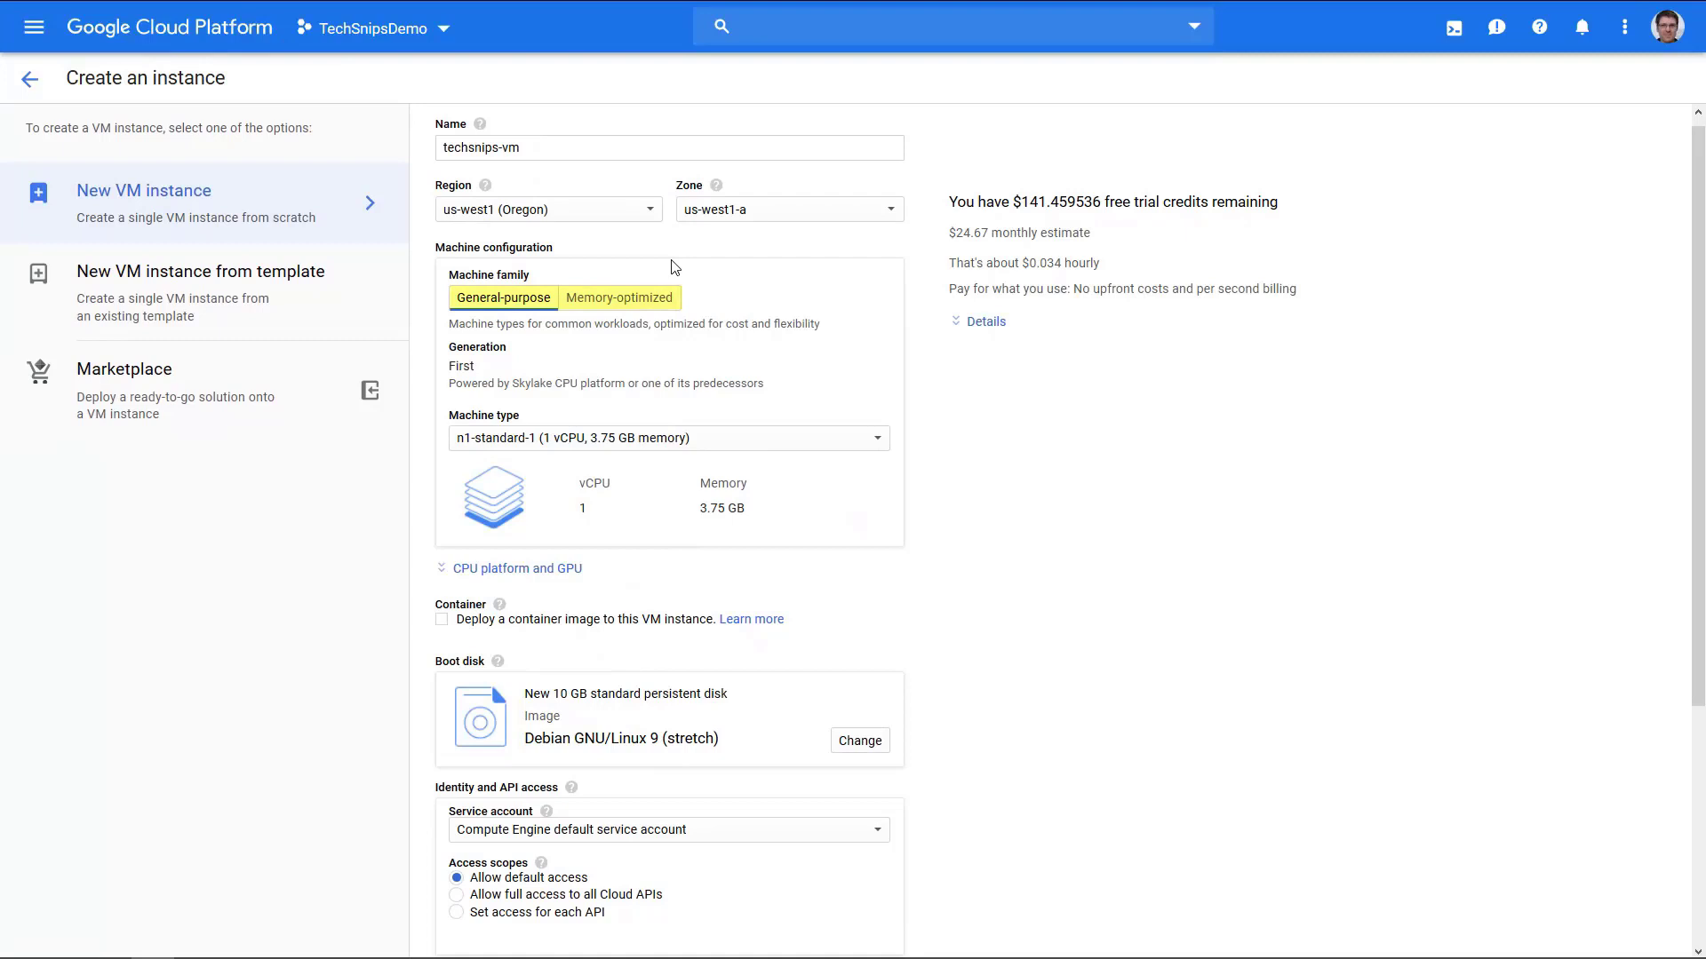
pyautogui.click(659, 299)
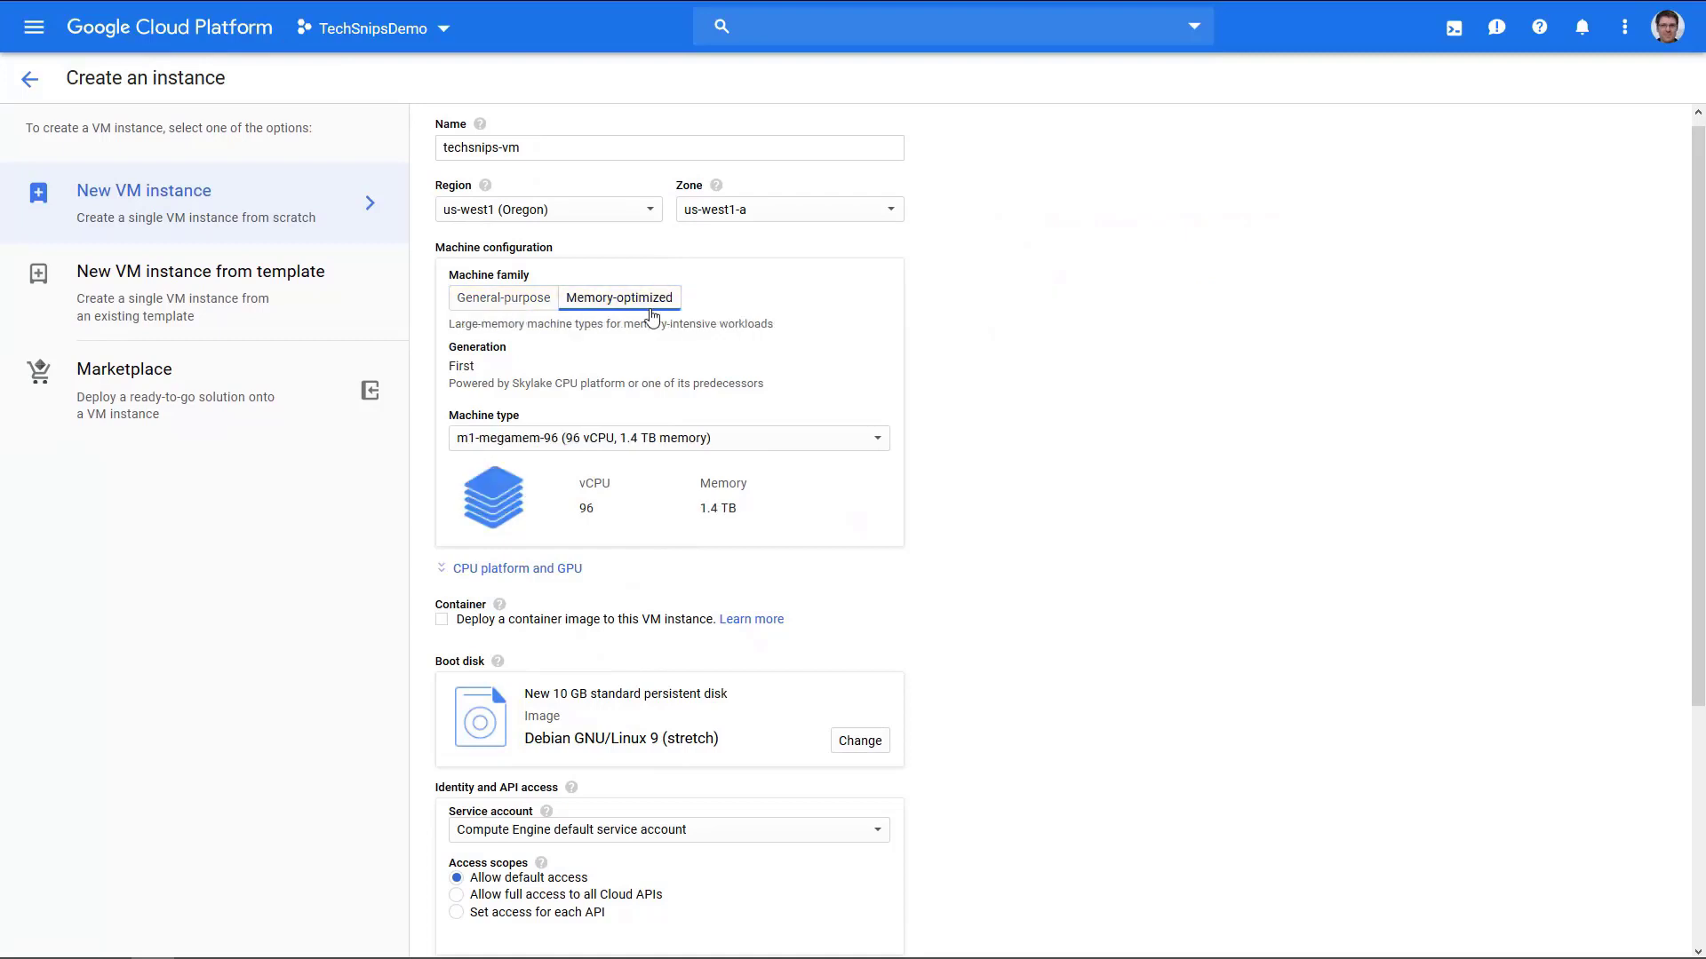
pyautogui.click(631, 441)
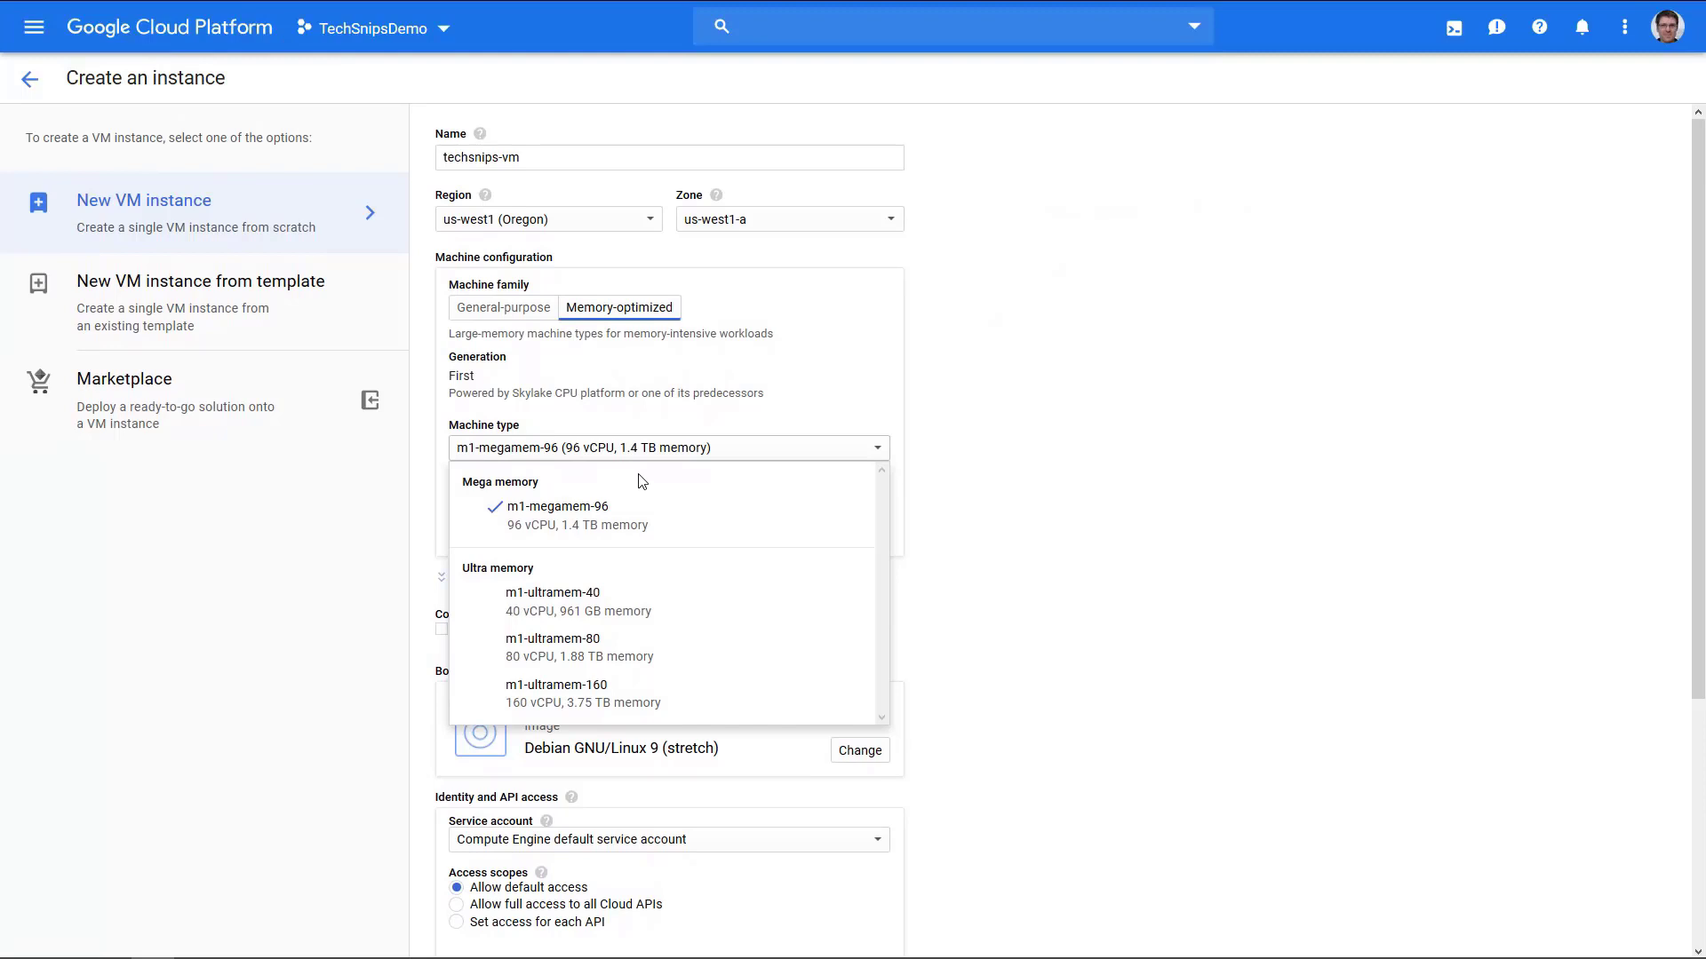
pyautogui.click(522, 311)
# Review the general-purpose machine types and set the instance's machine type to f1-micro
pyautogui.click(581, 455)
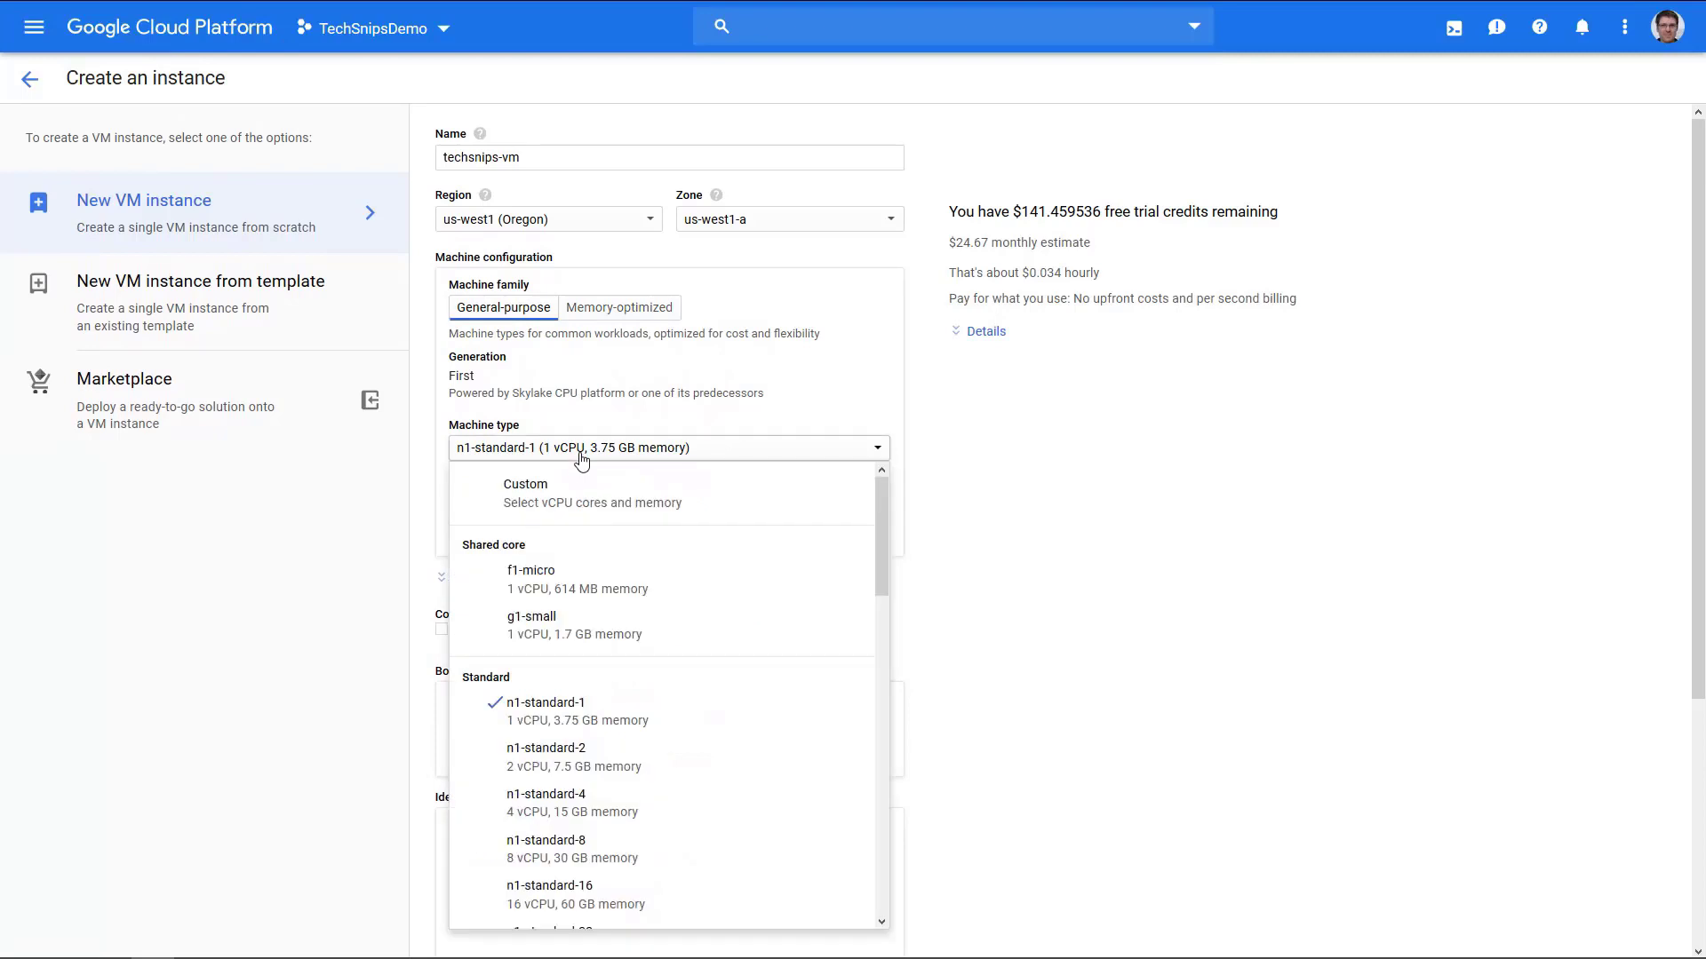
pyautogui.scroll(-5, 610, 578)
pyautogui.scroll(-3, 610, 587)
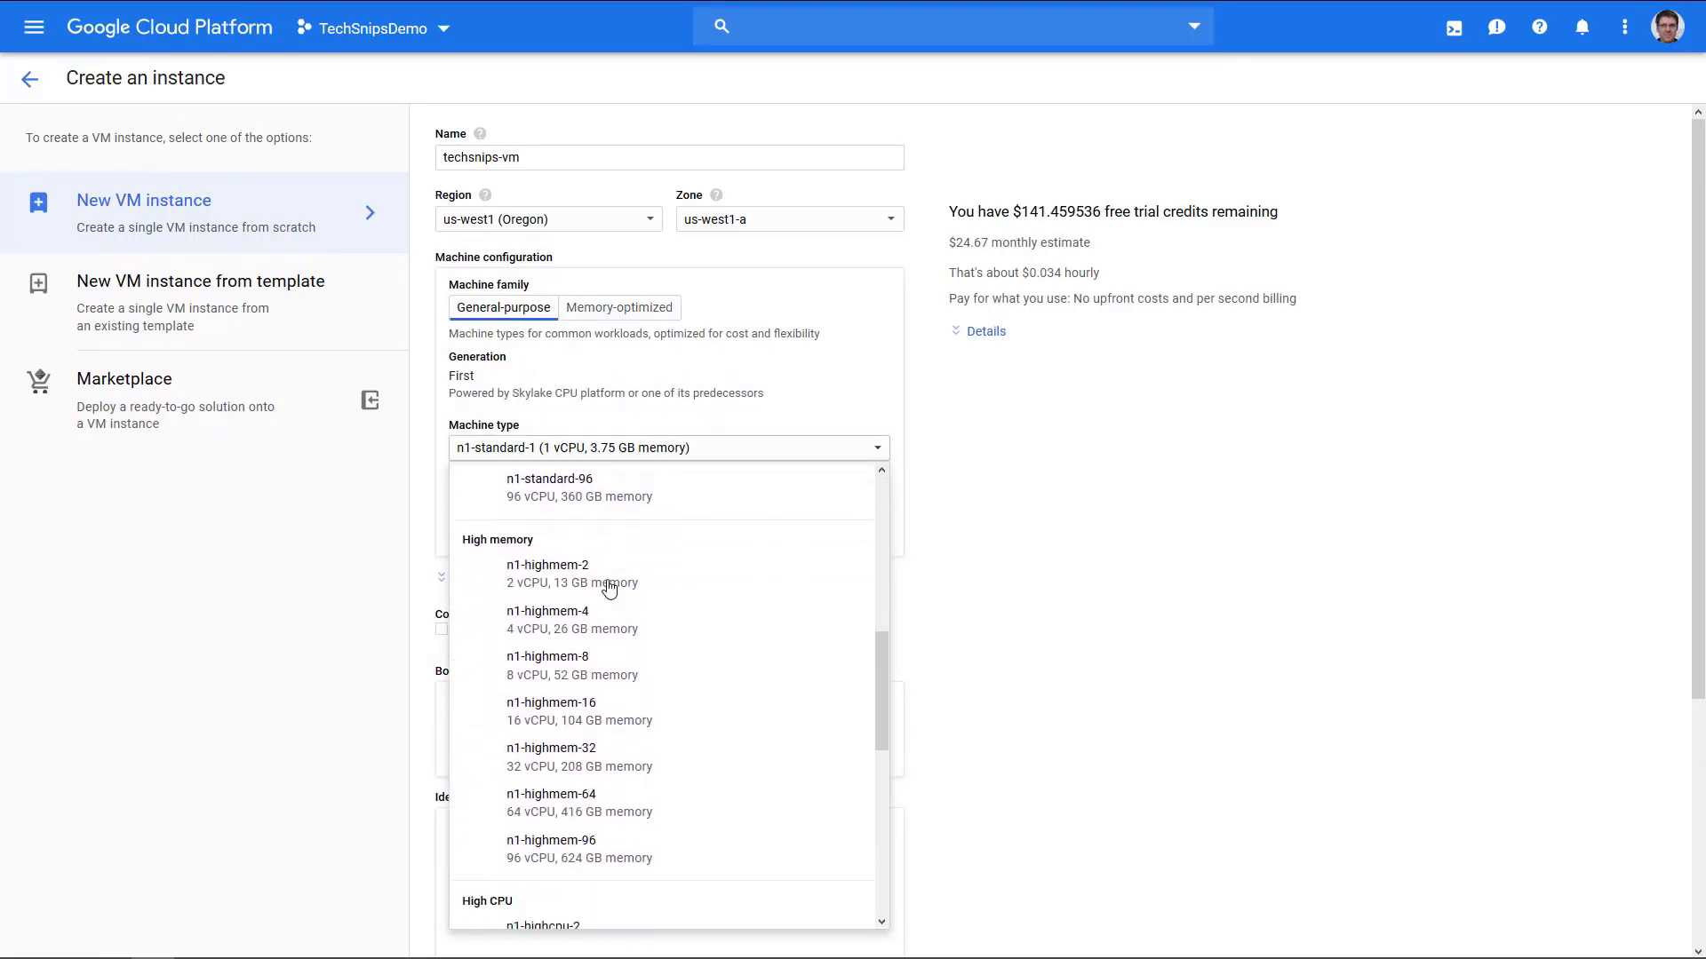
pyautogui.click(1133, 579)
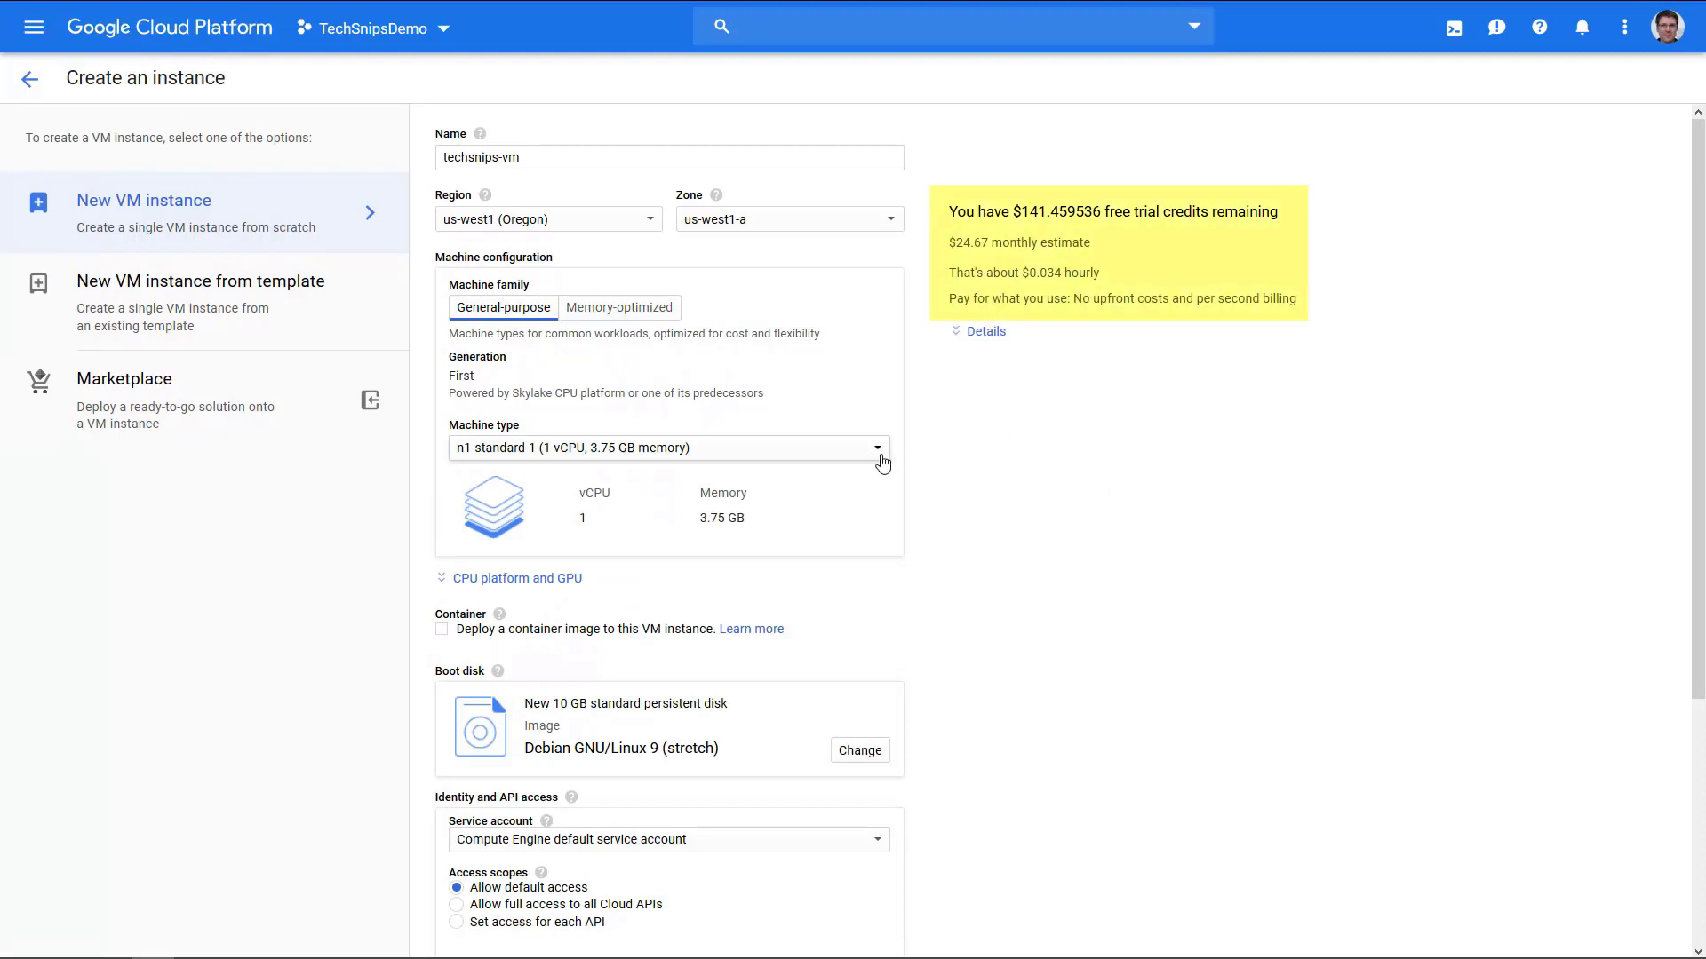
pyautogui.click(862, 453)
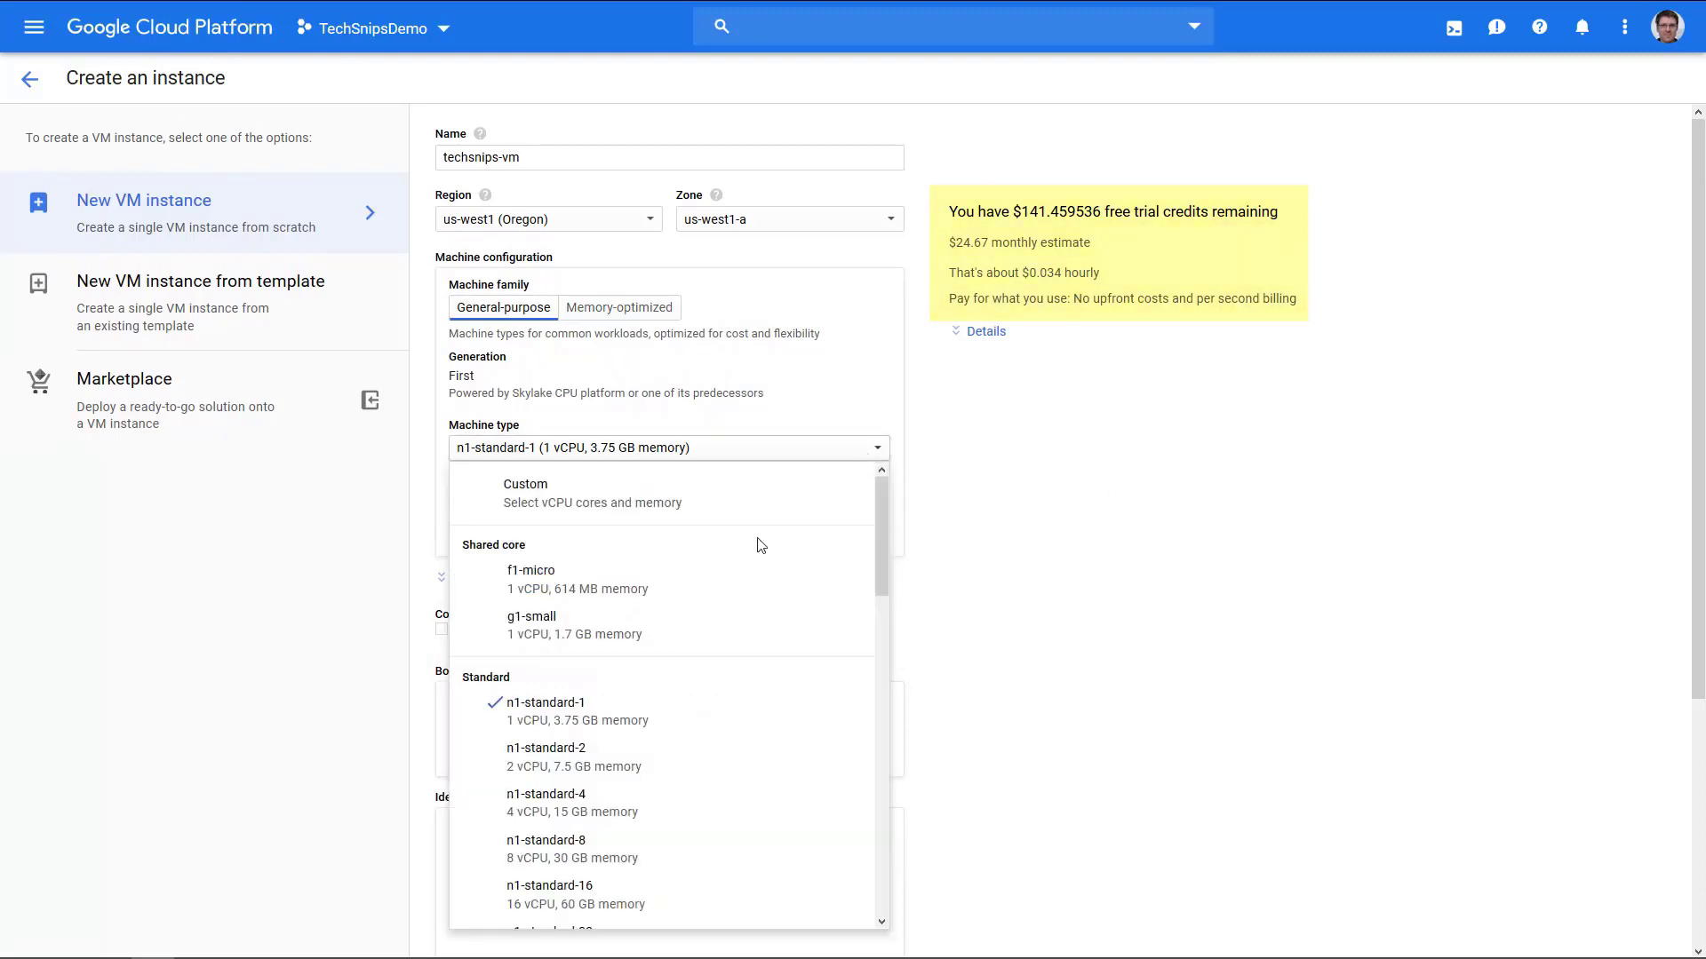
pyautogui.click(726, 585)
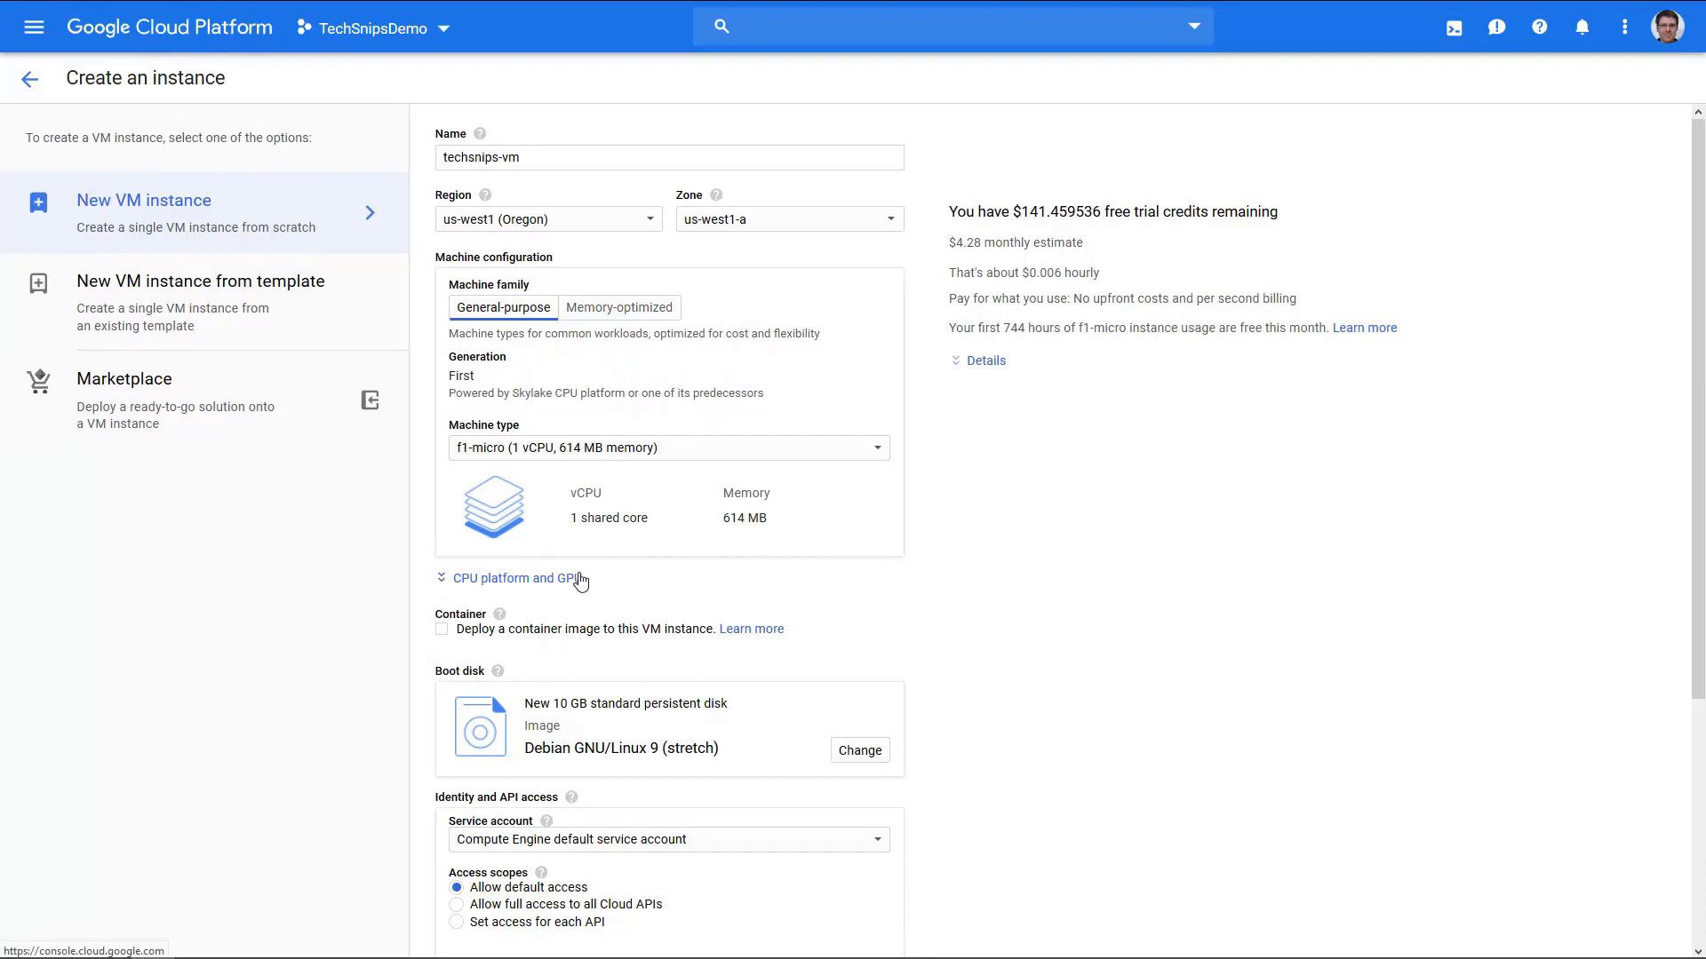
# Examine the CPU platform, GPU type and GPU count options, leaving the instance on the automatic platform without a GPU
pyautogui.click(580, 581)
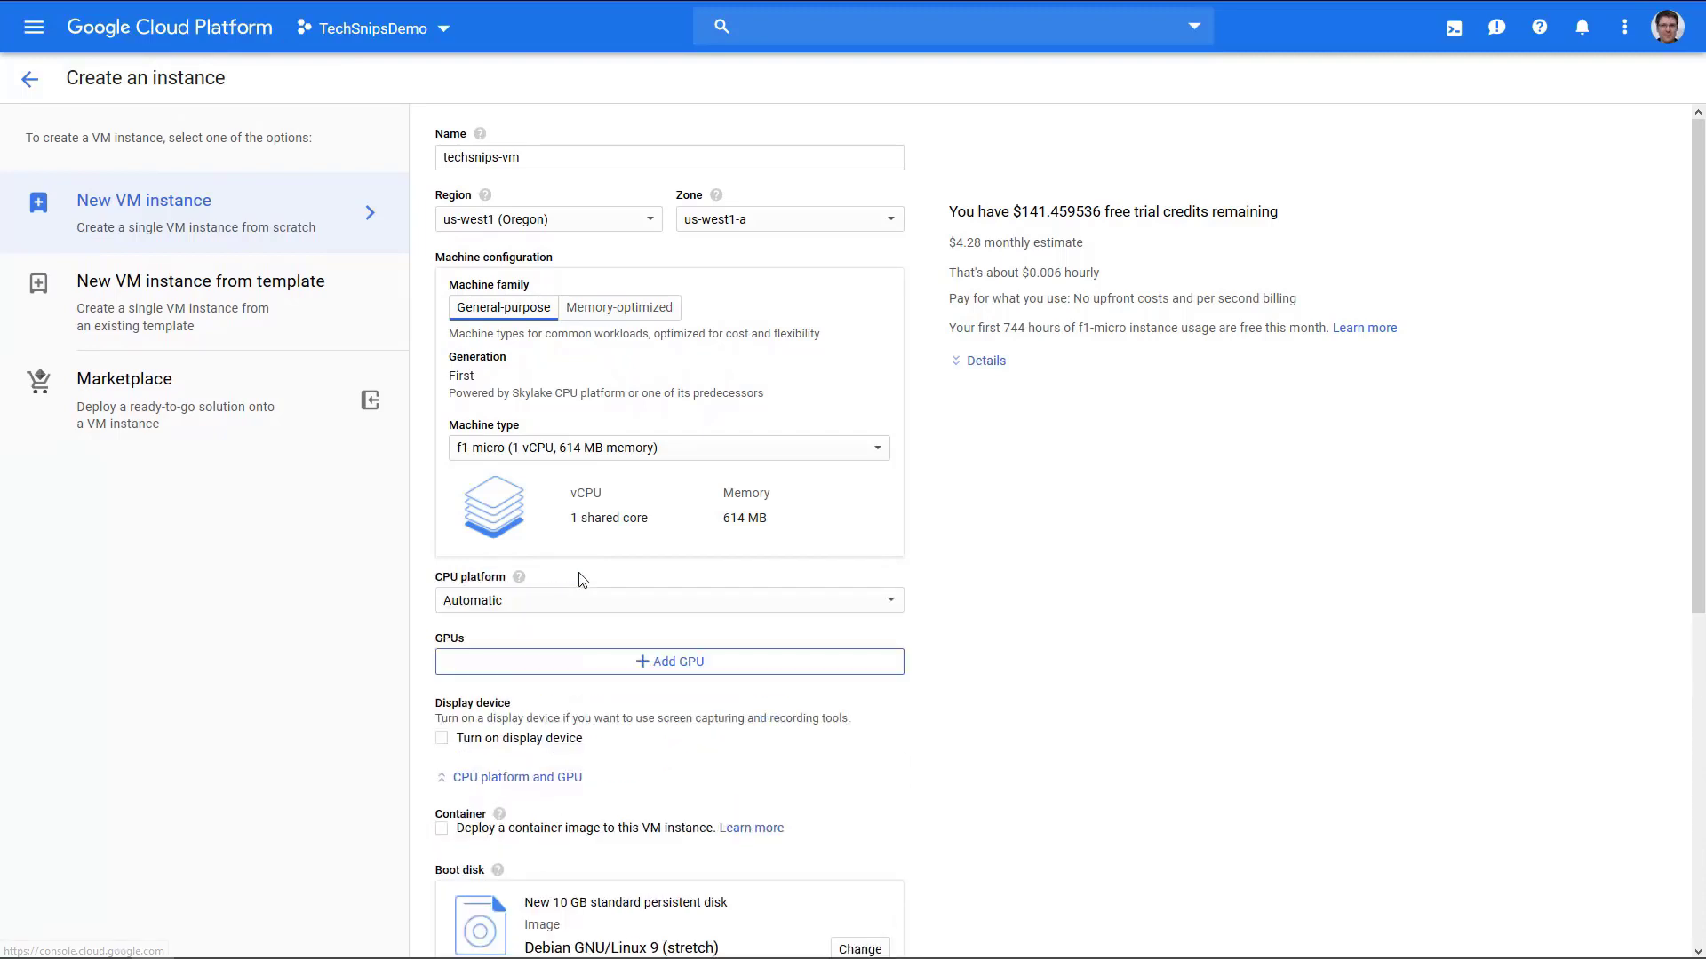
pyautogui.click(588, 602)
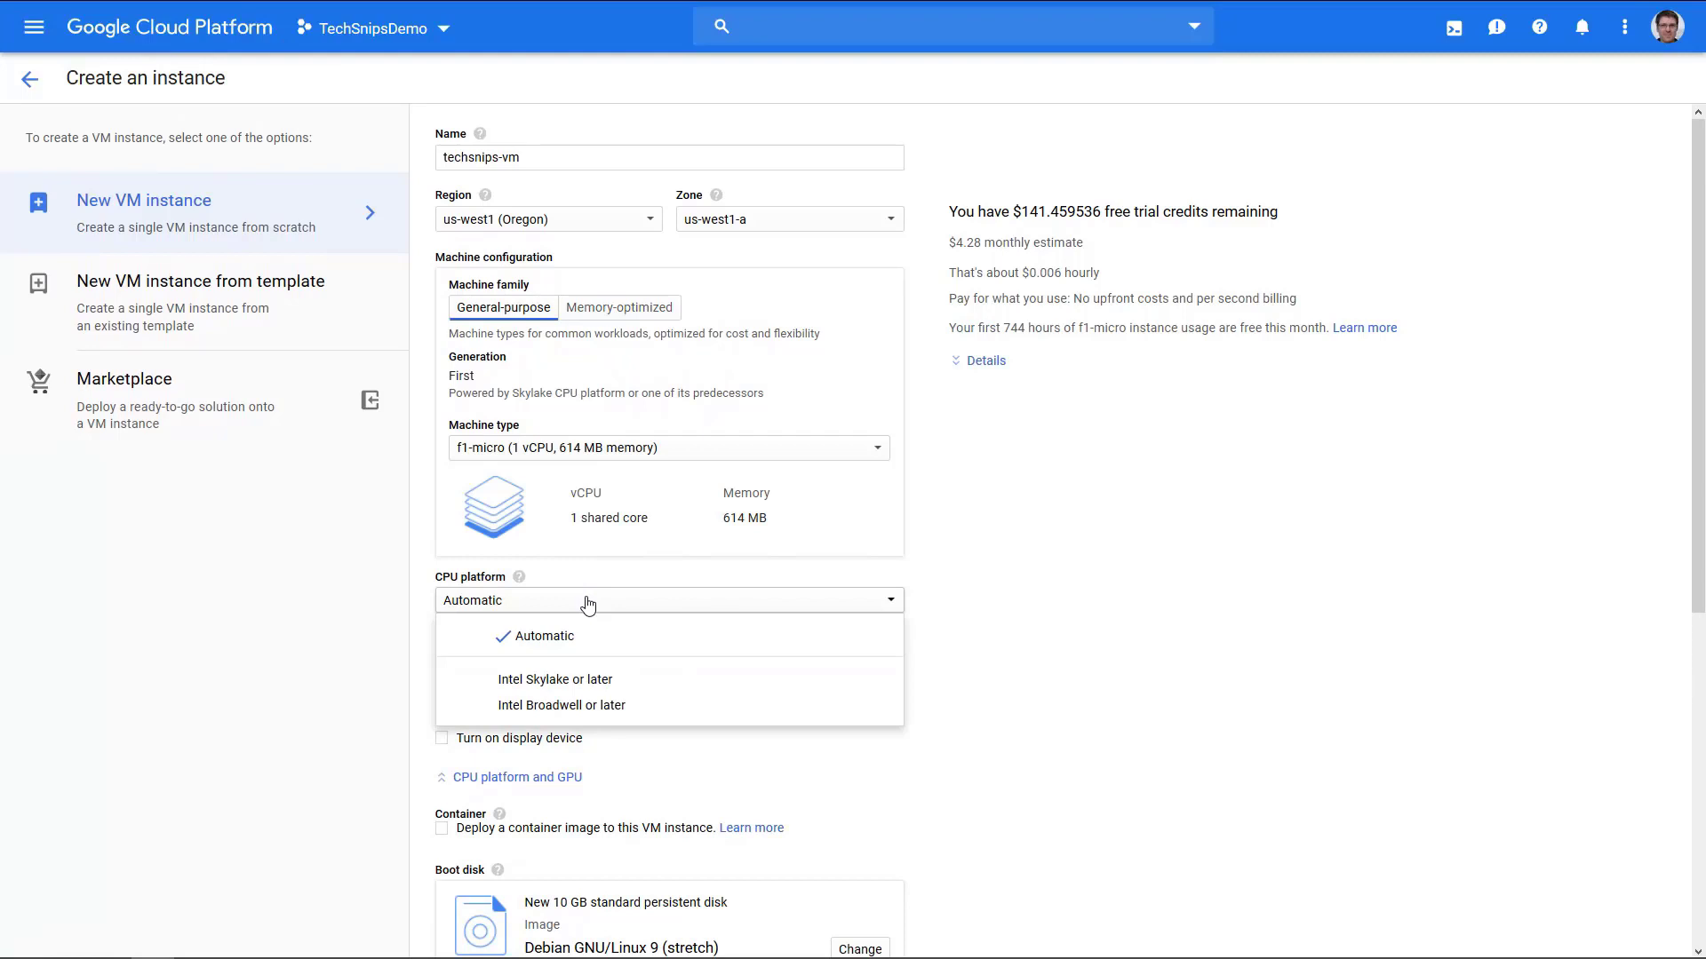
pyautogui.click(314, 636)
pyautogui.click(495, 665)
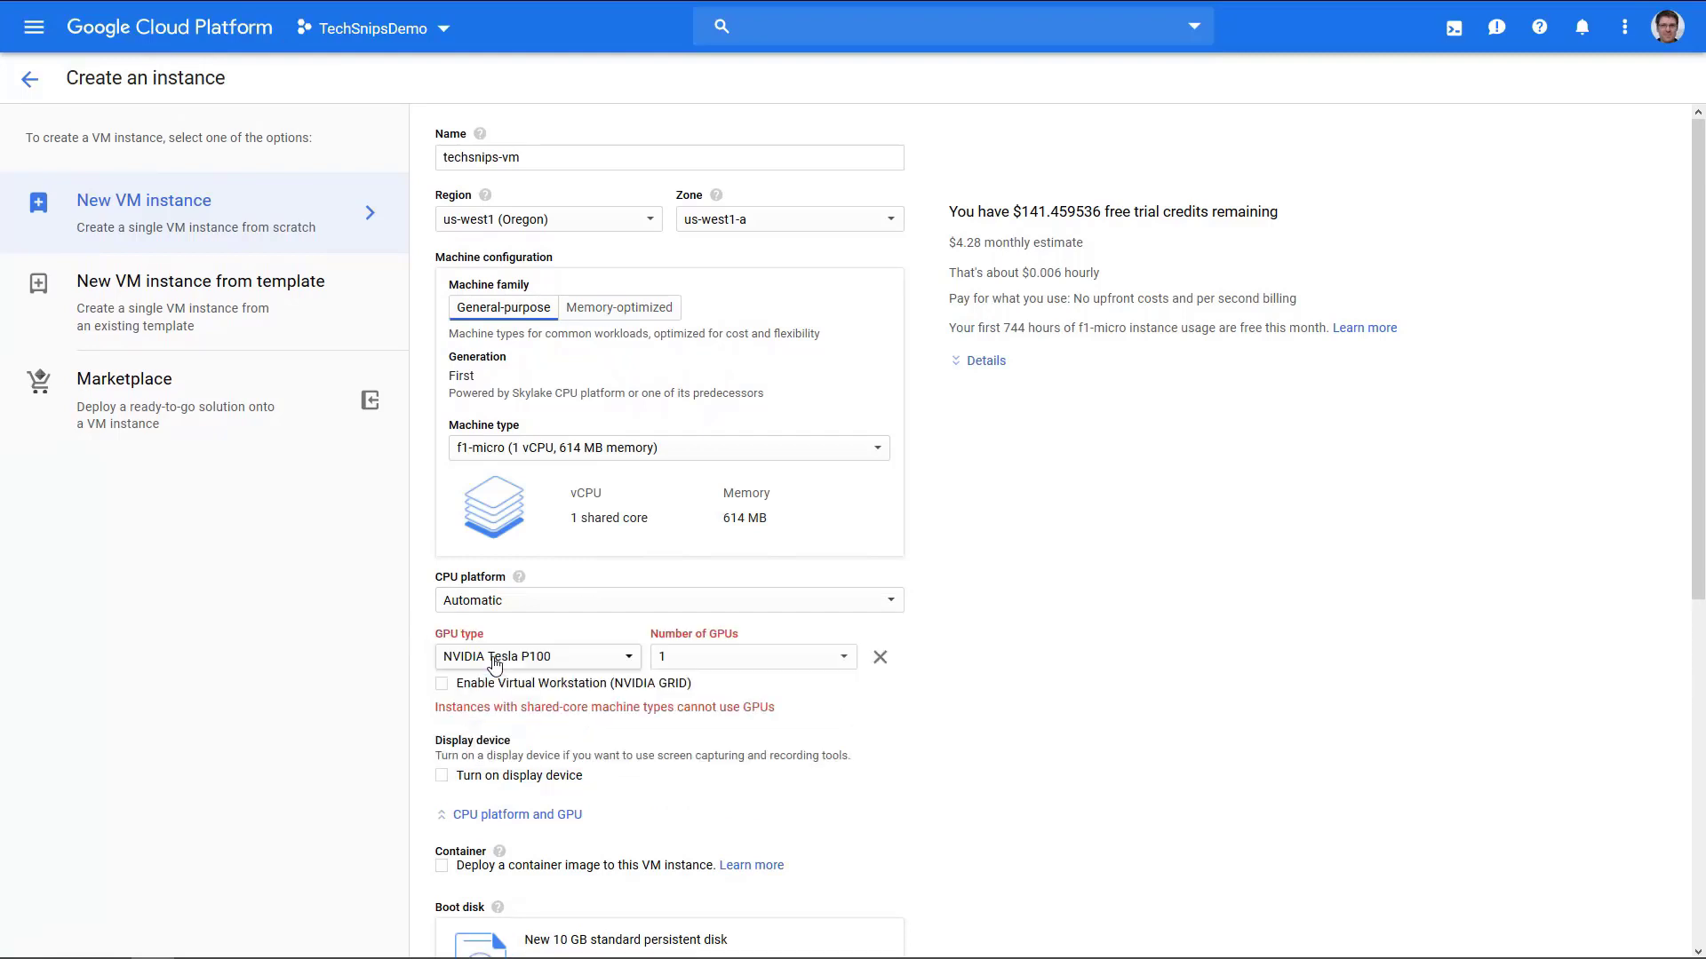
pyautogui.click(495, 657)
pyautogui.click(518, 720)
pyautogui.click(696, 661)
pyautogui.click(735, 742)
pyautogui.click(879, 657)
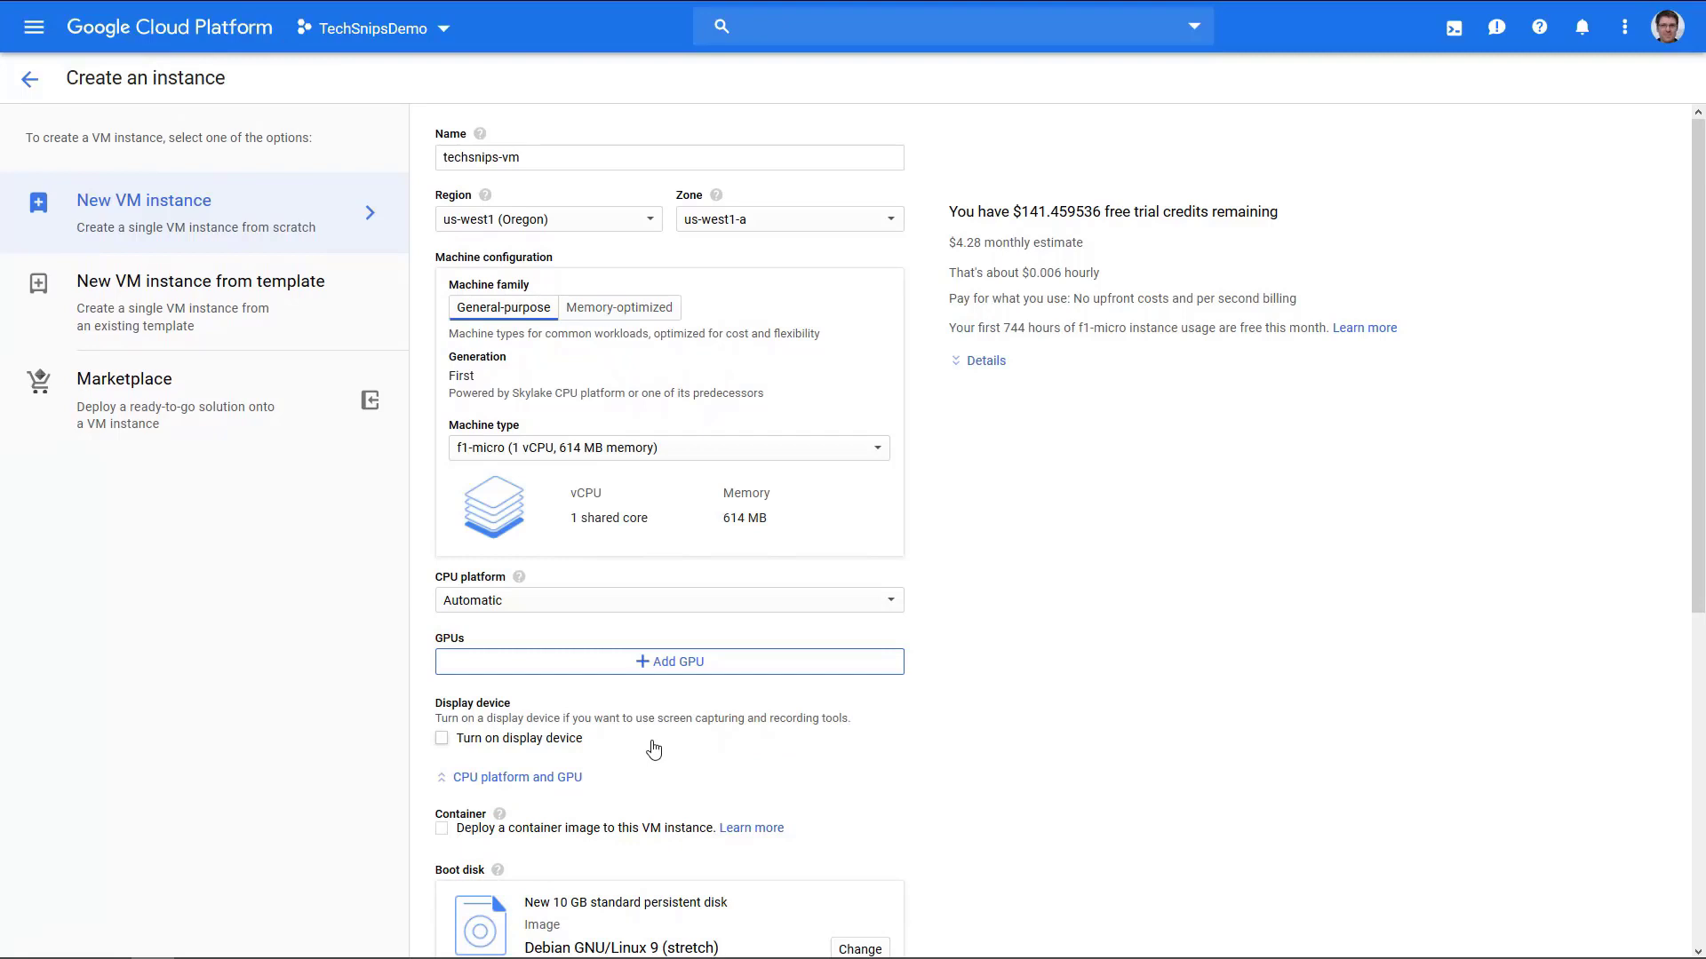
pyautogui.click(578, 778)
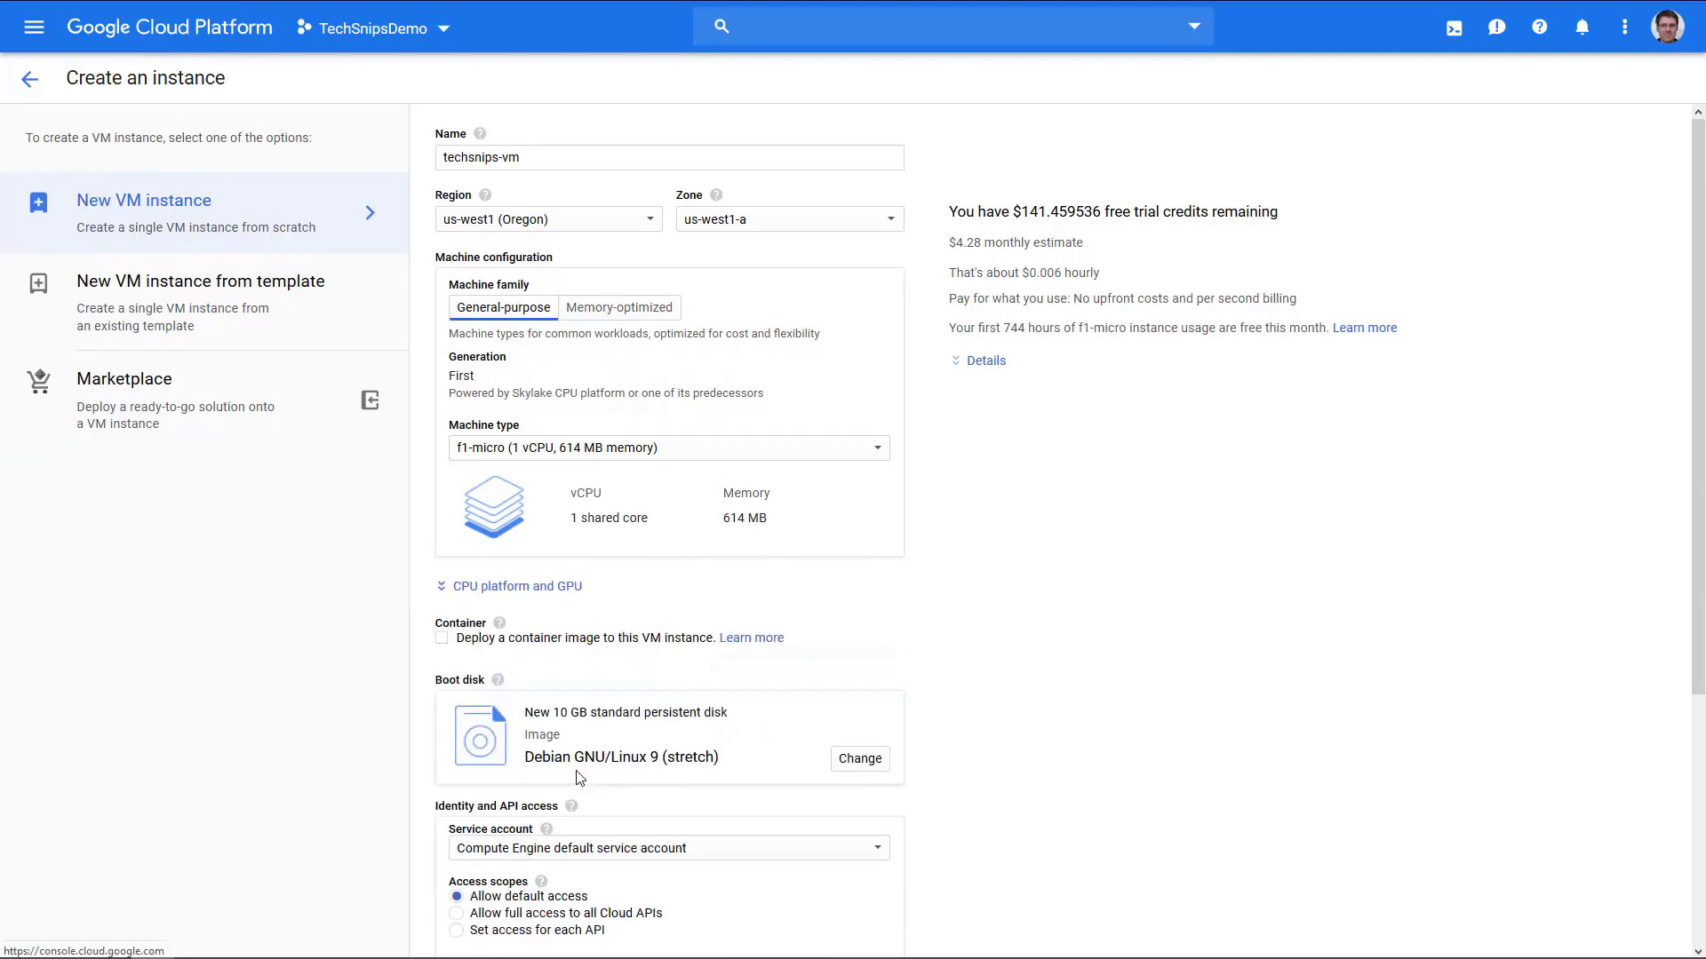
# Examine the boot disk sources: OS images, application images, custom images, snapshots and existing disks
pyautogui.scroll(-5, 577, 779)
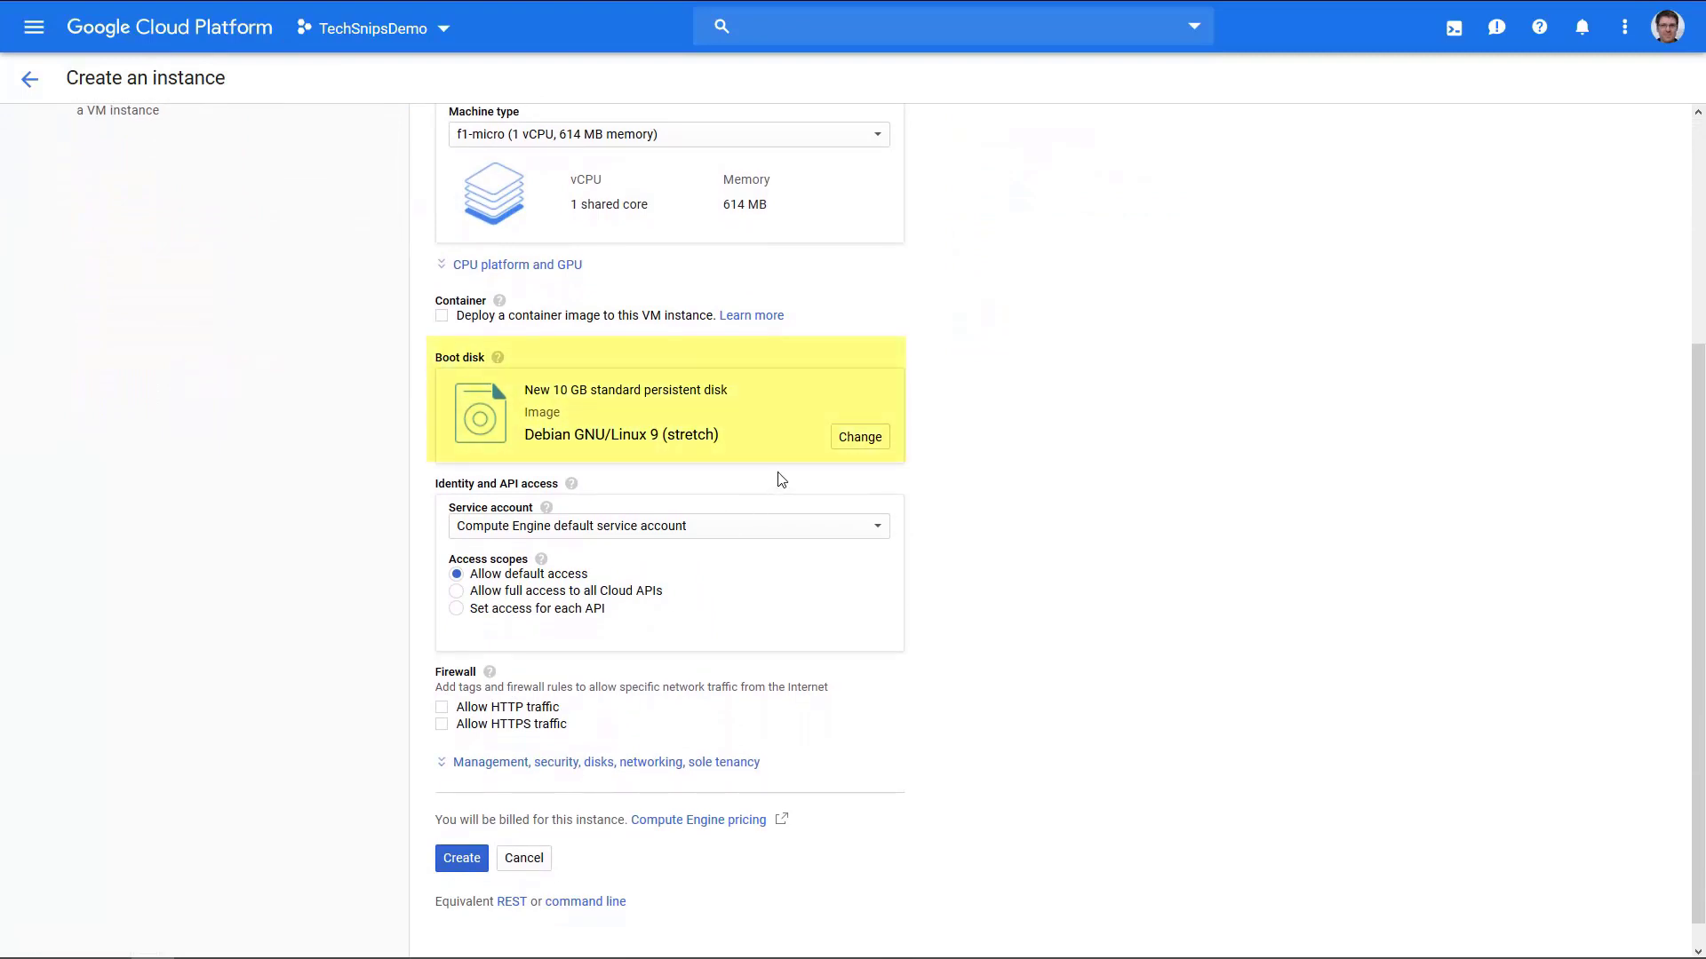
pyautogui.click(854, 436)
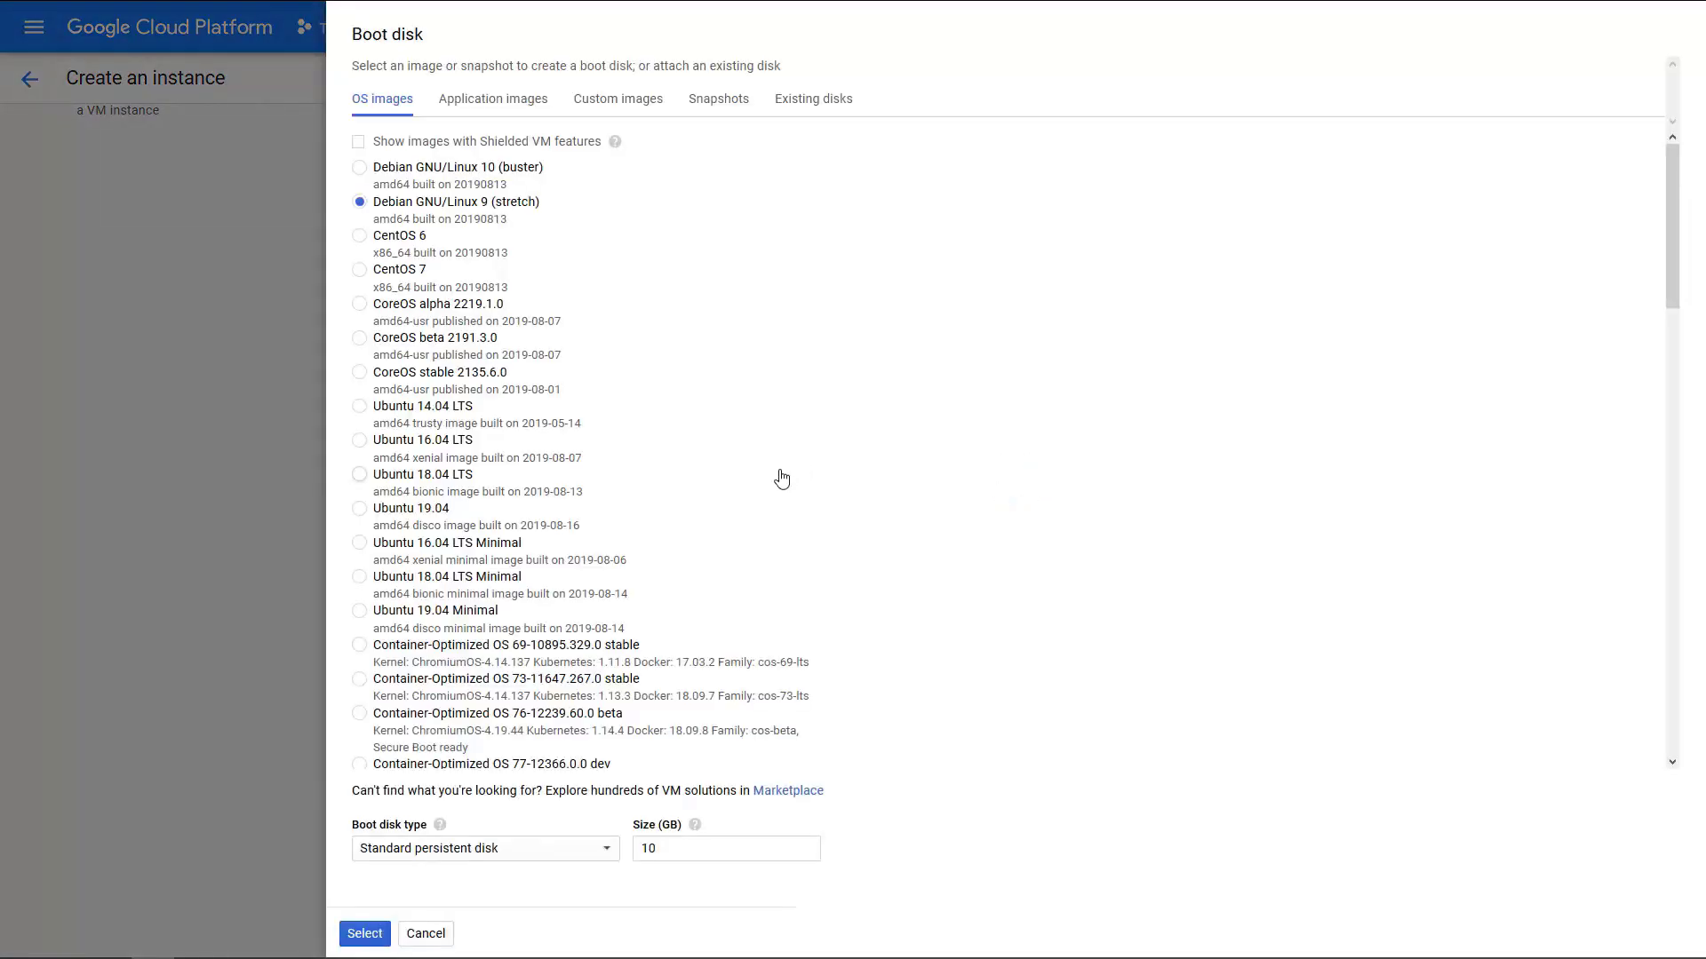
pyautogui.scroll(-3, 782, 479)
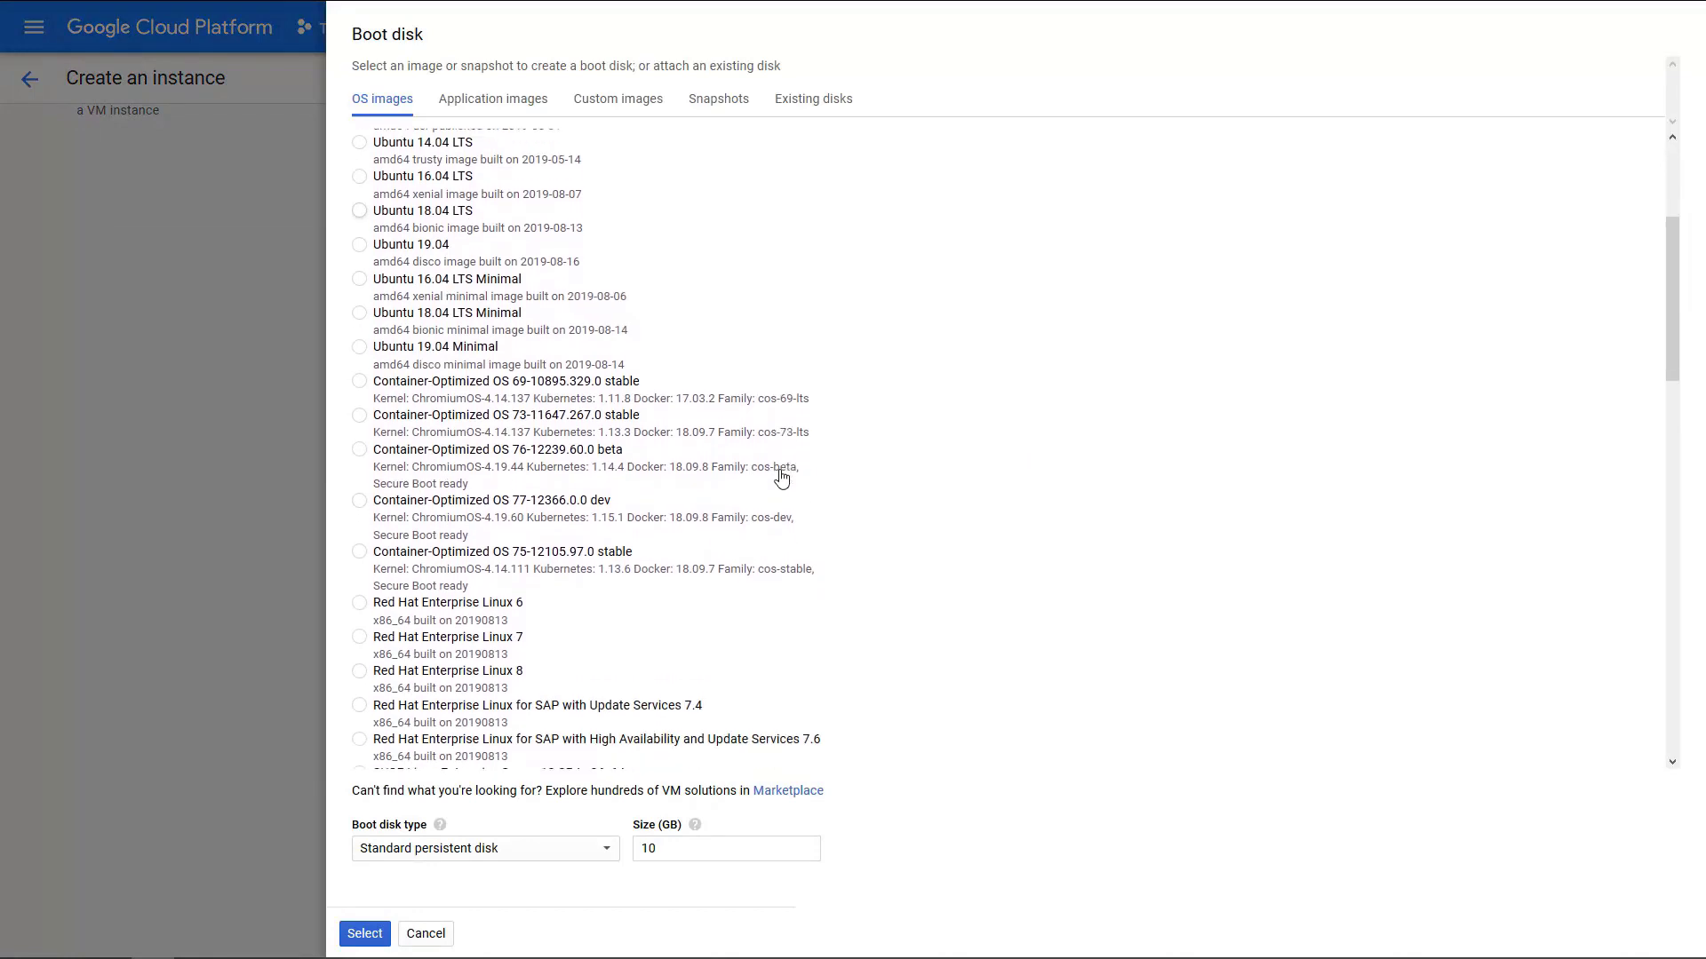
pyautogui.scroll(-2, 782, 479)
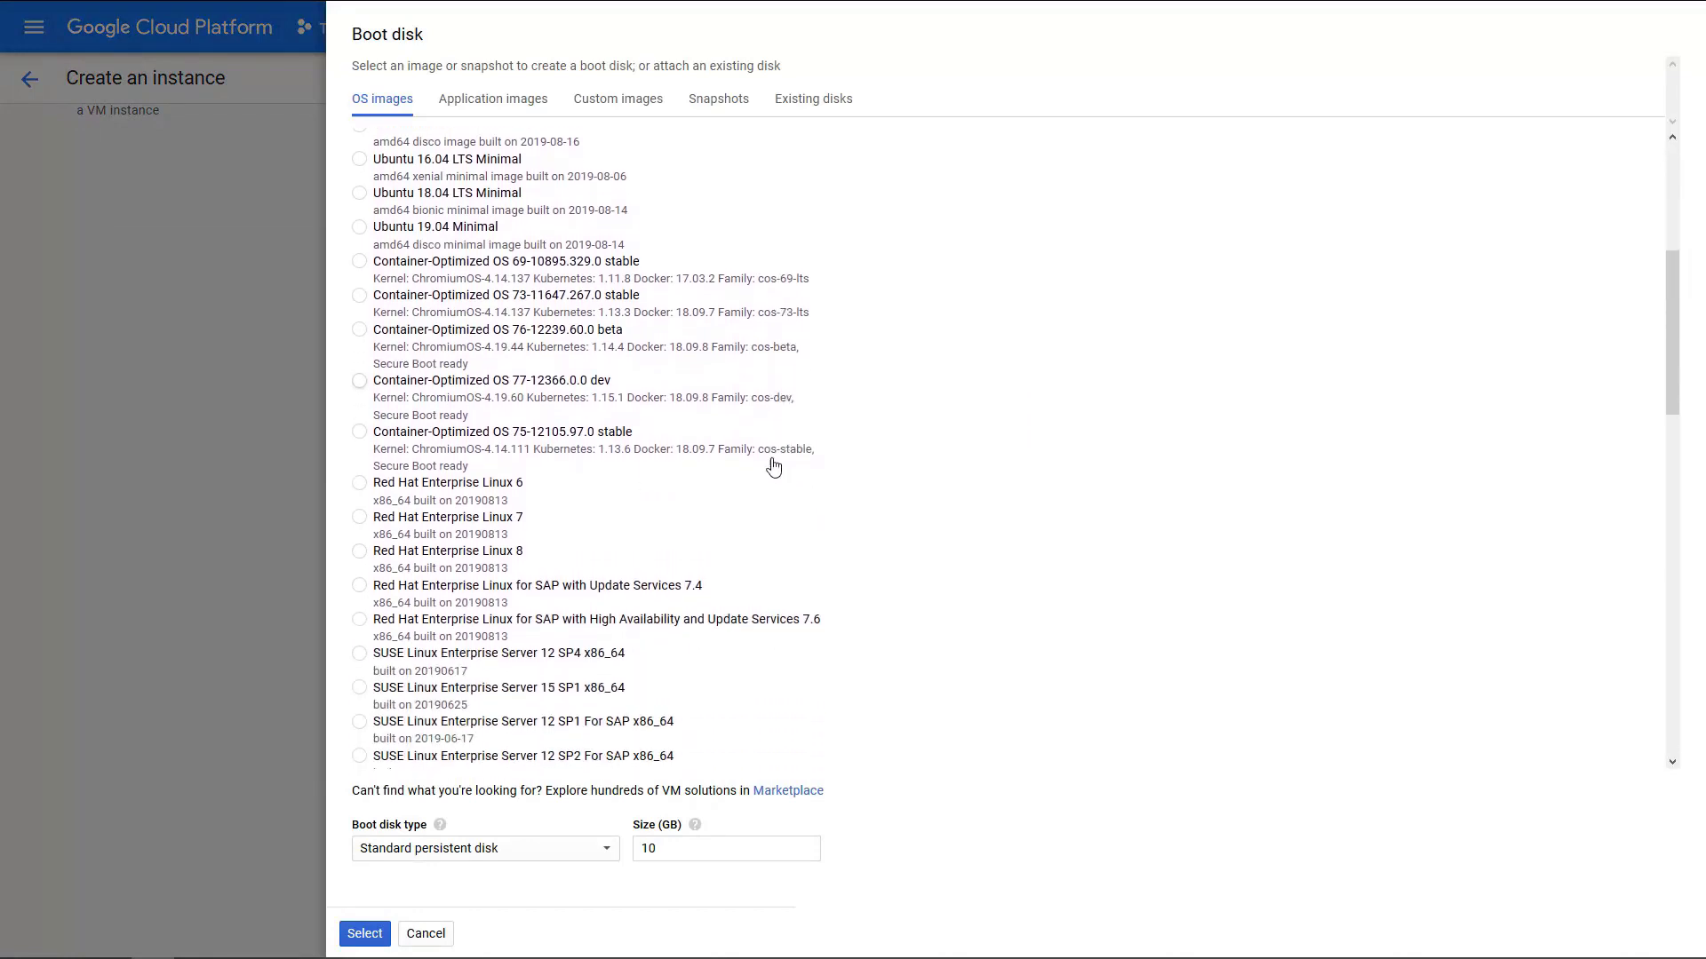
pyautogui.click(497, 101)
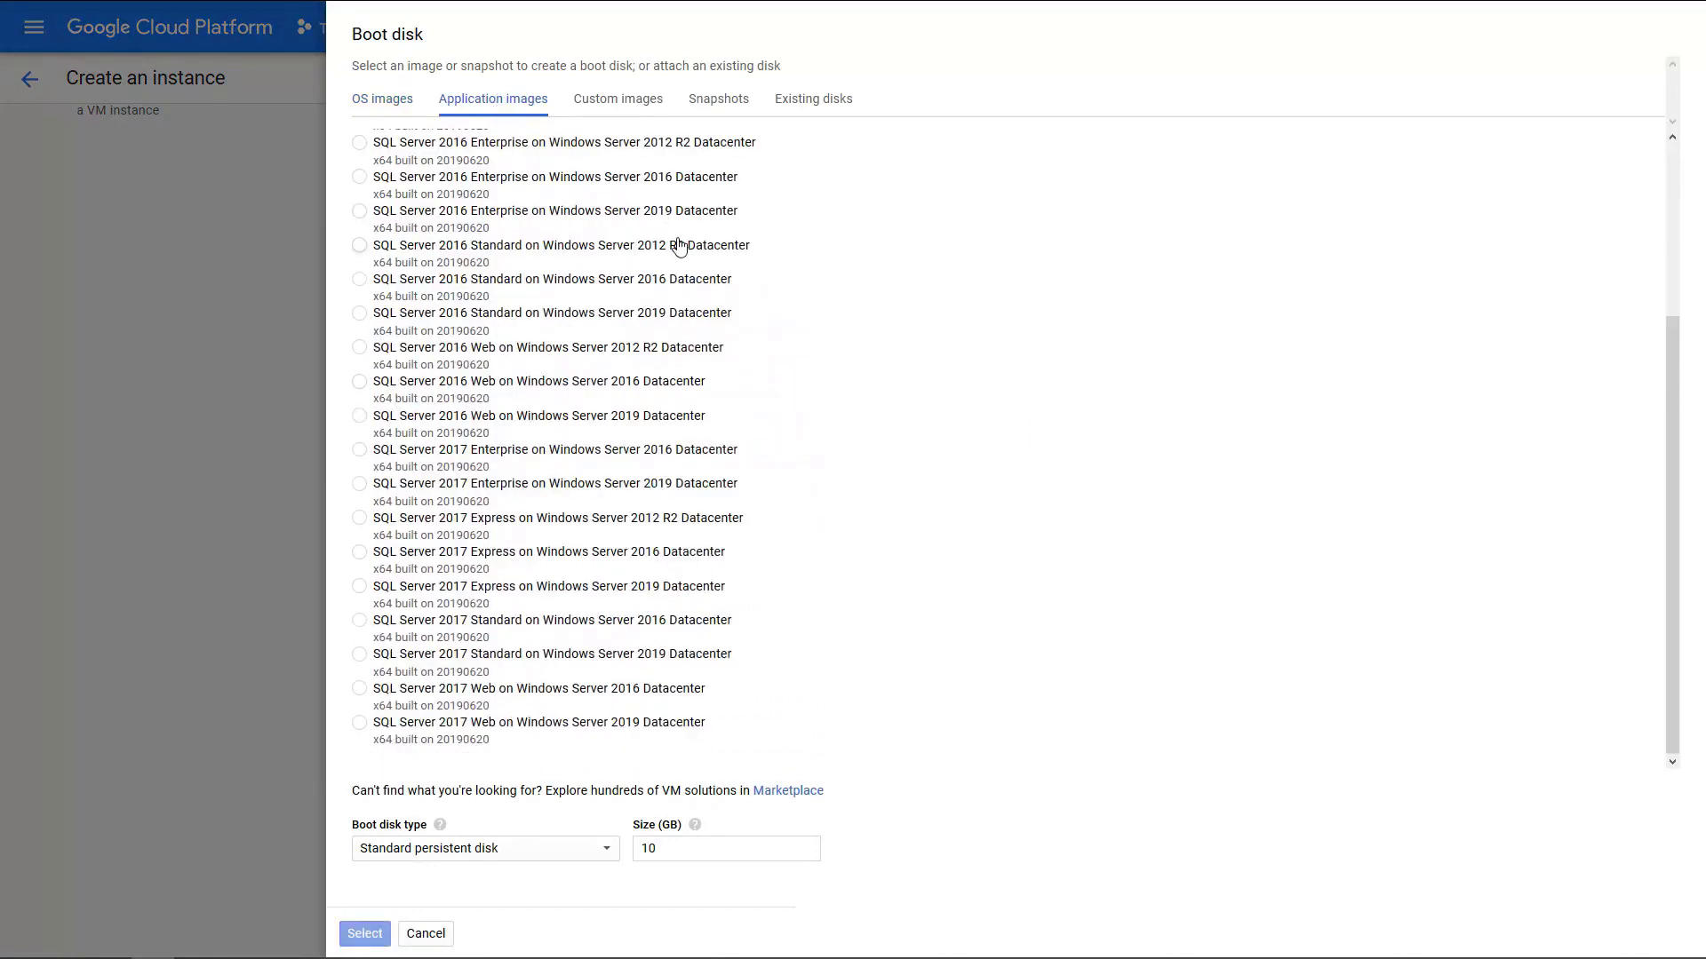
pyautogui.click(648, 103)
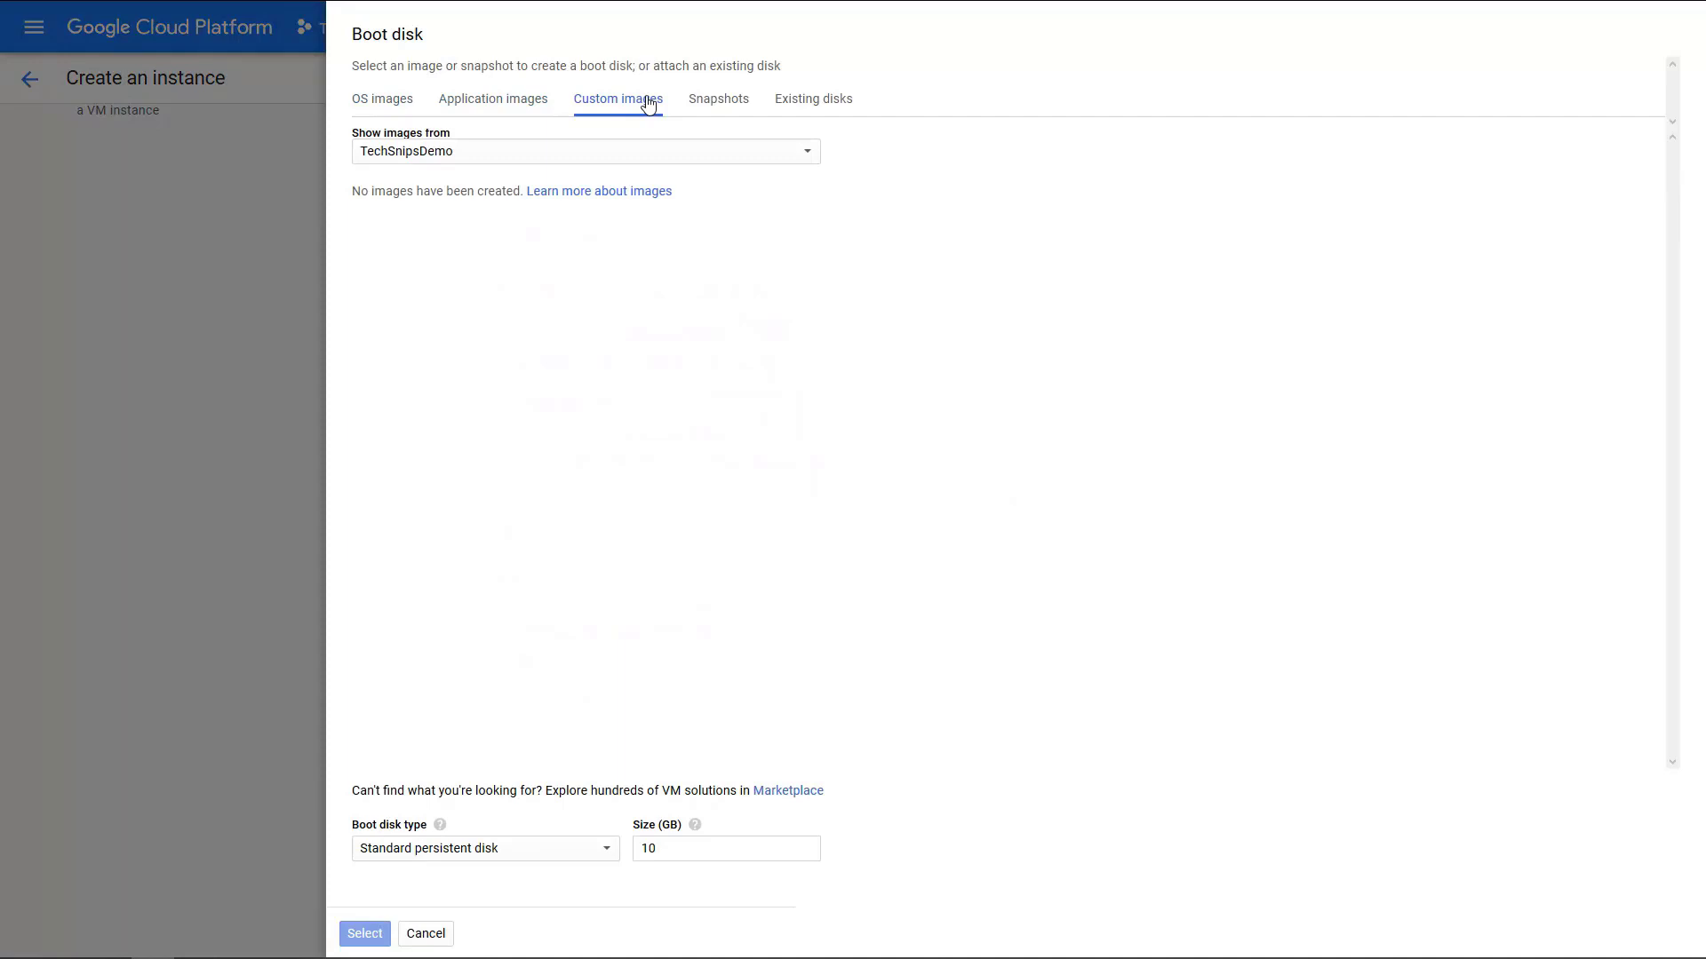
pyautogui.click(716, 109)
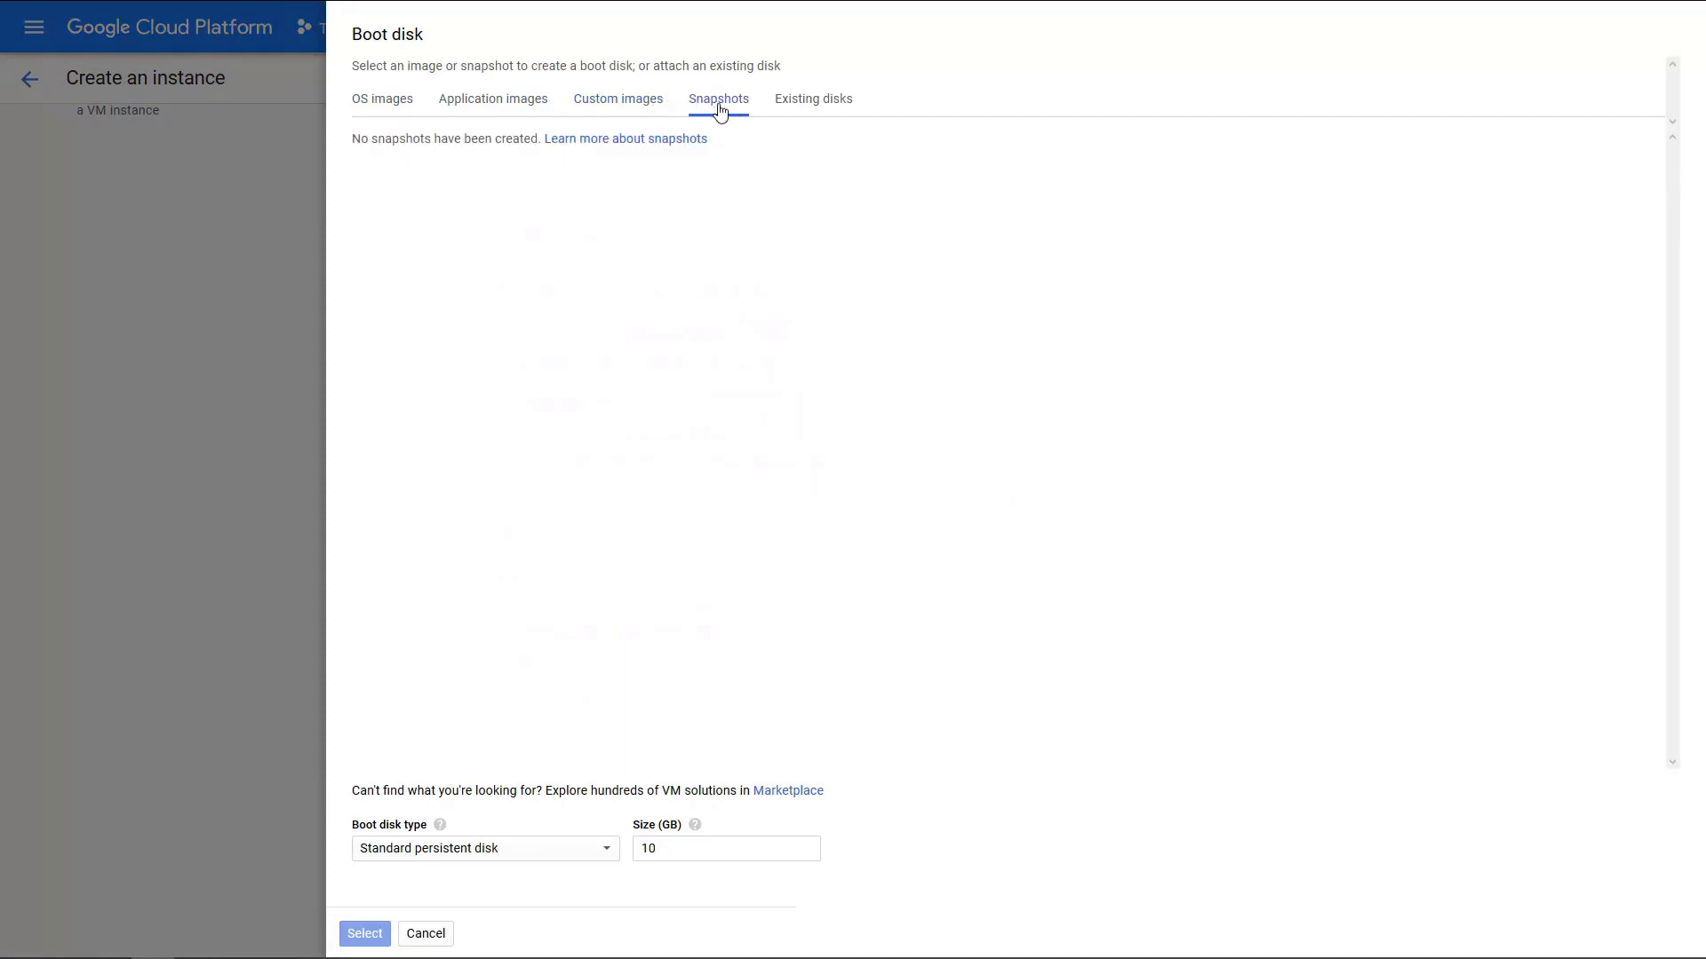
pyautogui.click(821, 108)
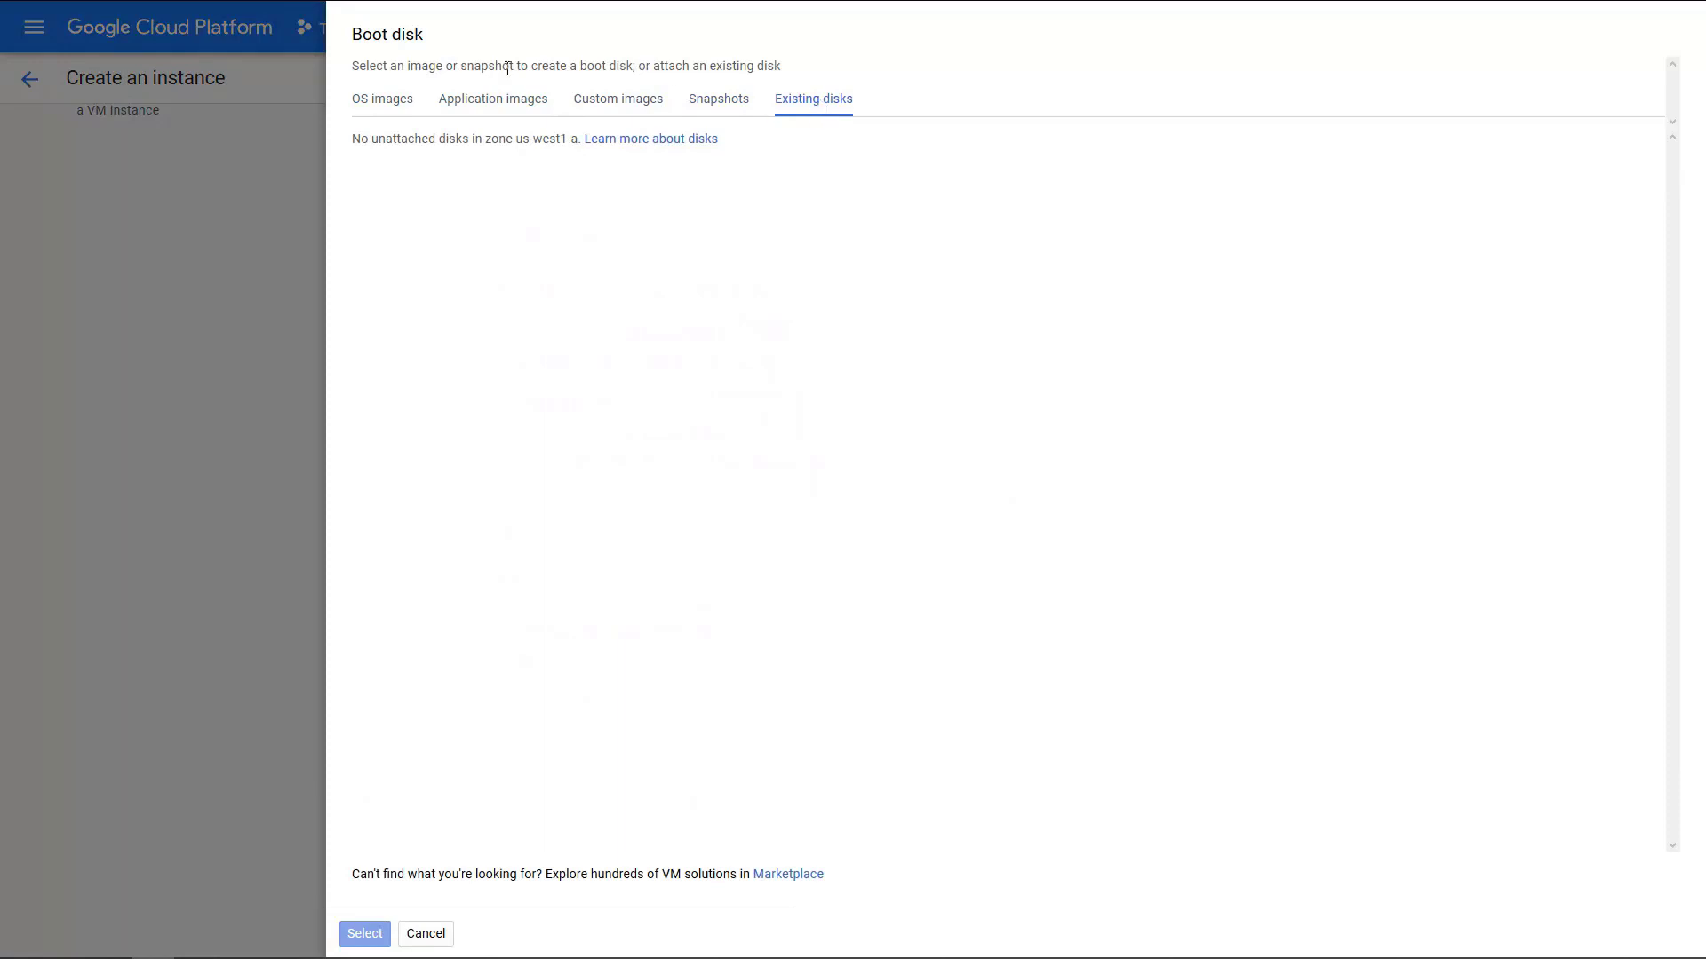
# Browse the OS images and choose Ubuntu 18.04 LTS as the boot disk image
pyautogui.click(380, 104)
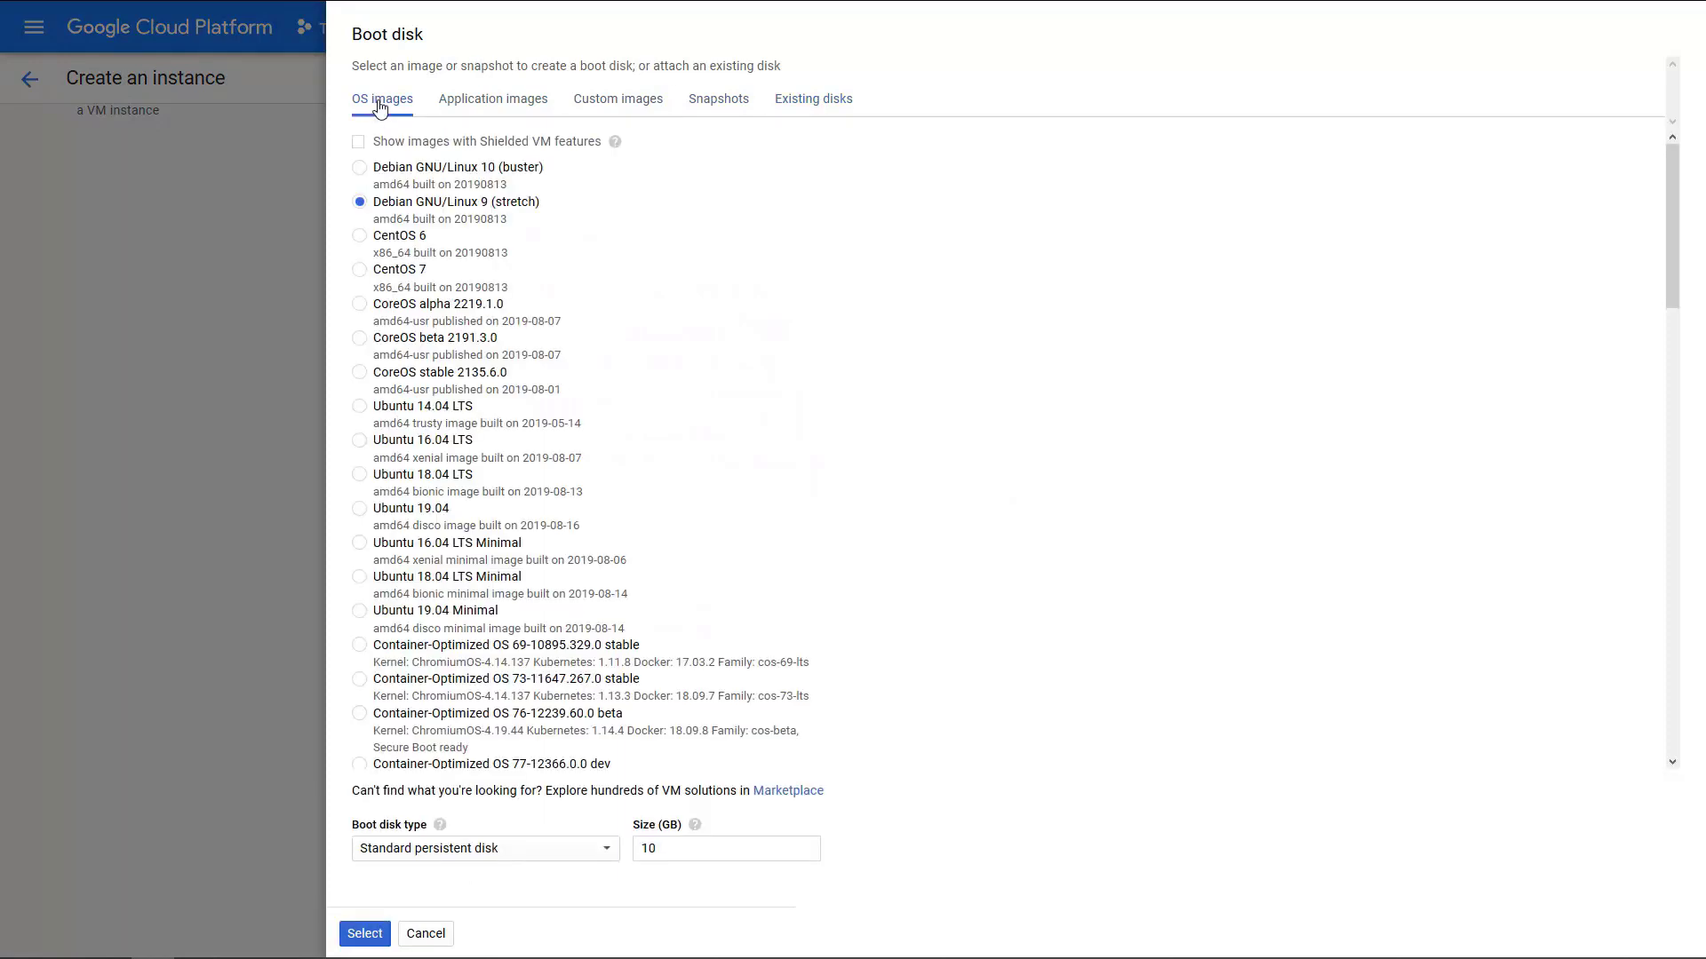
pyautogui.scroll(-5, 550, 407)
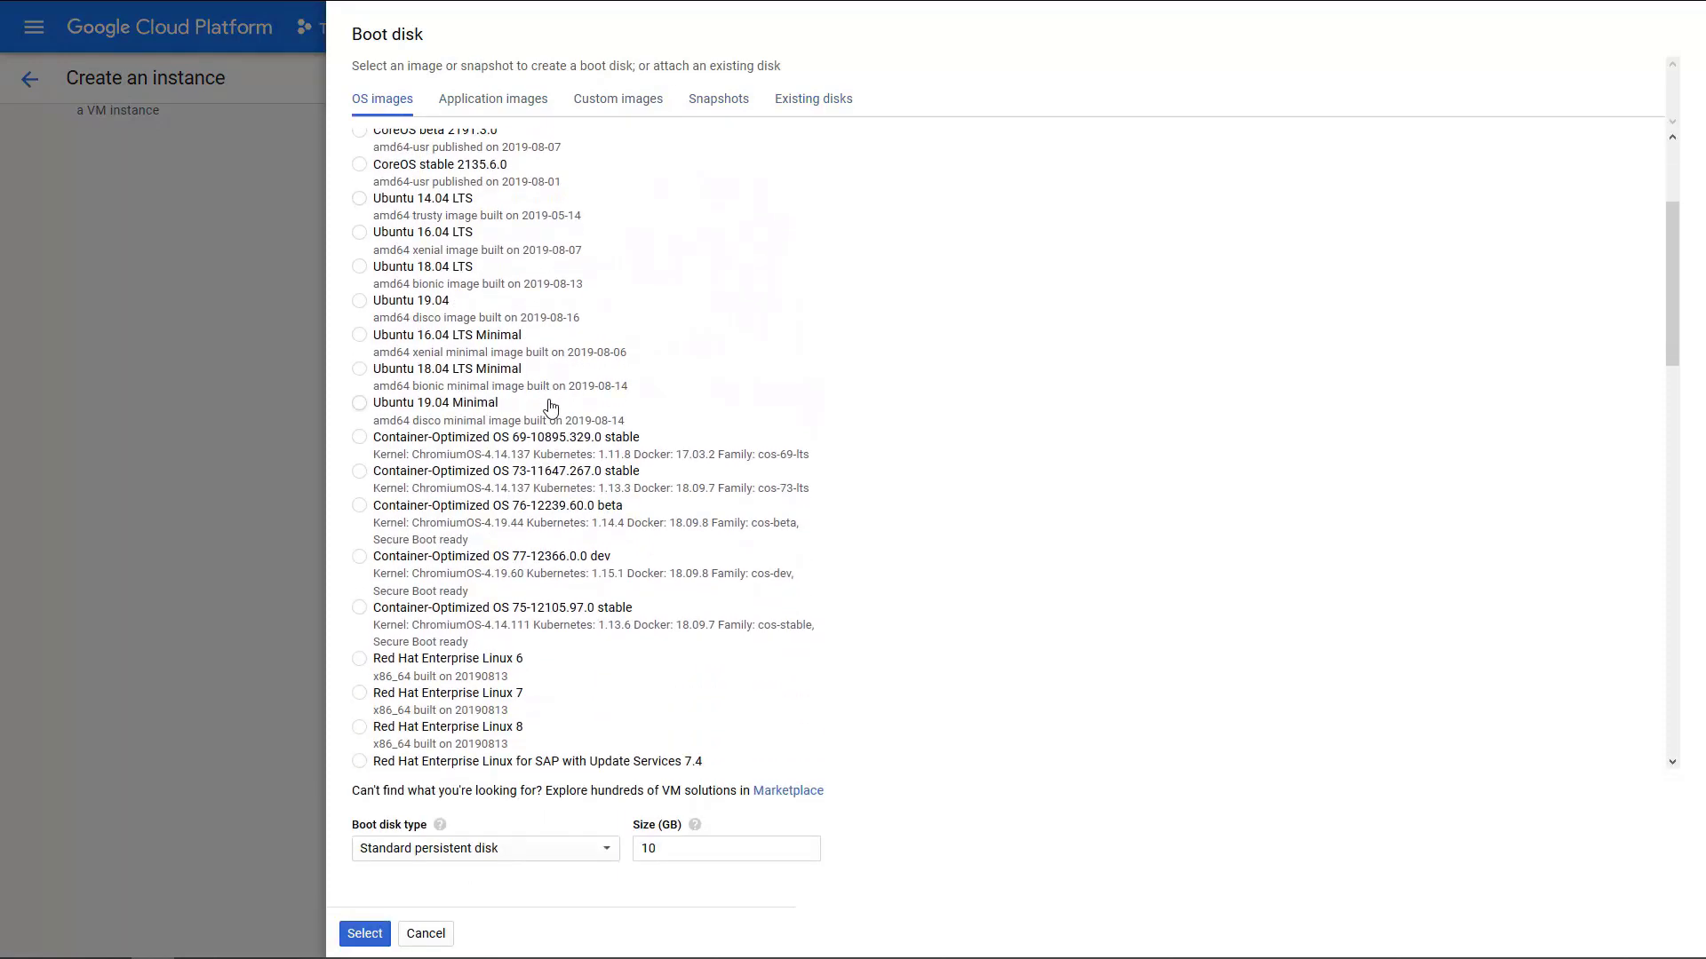
pyautogui.scroll(-10, 550, 407)
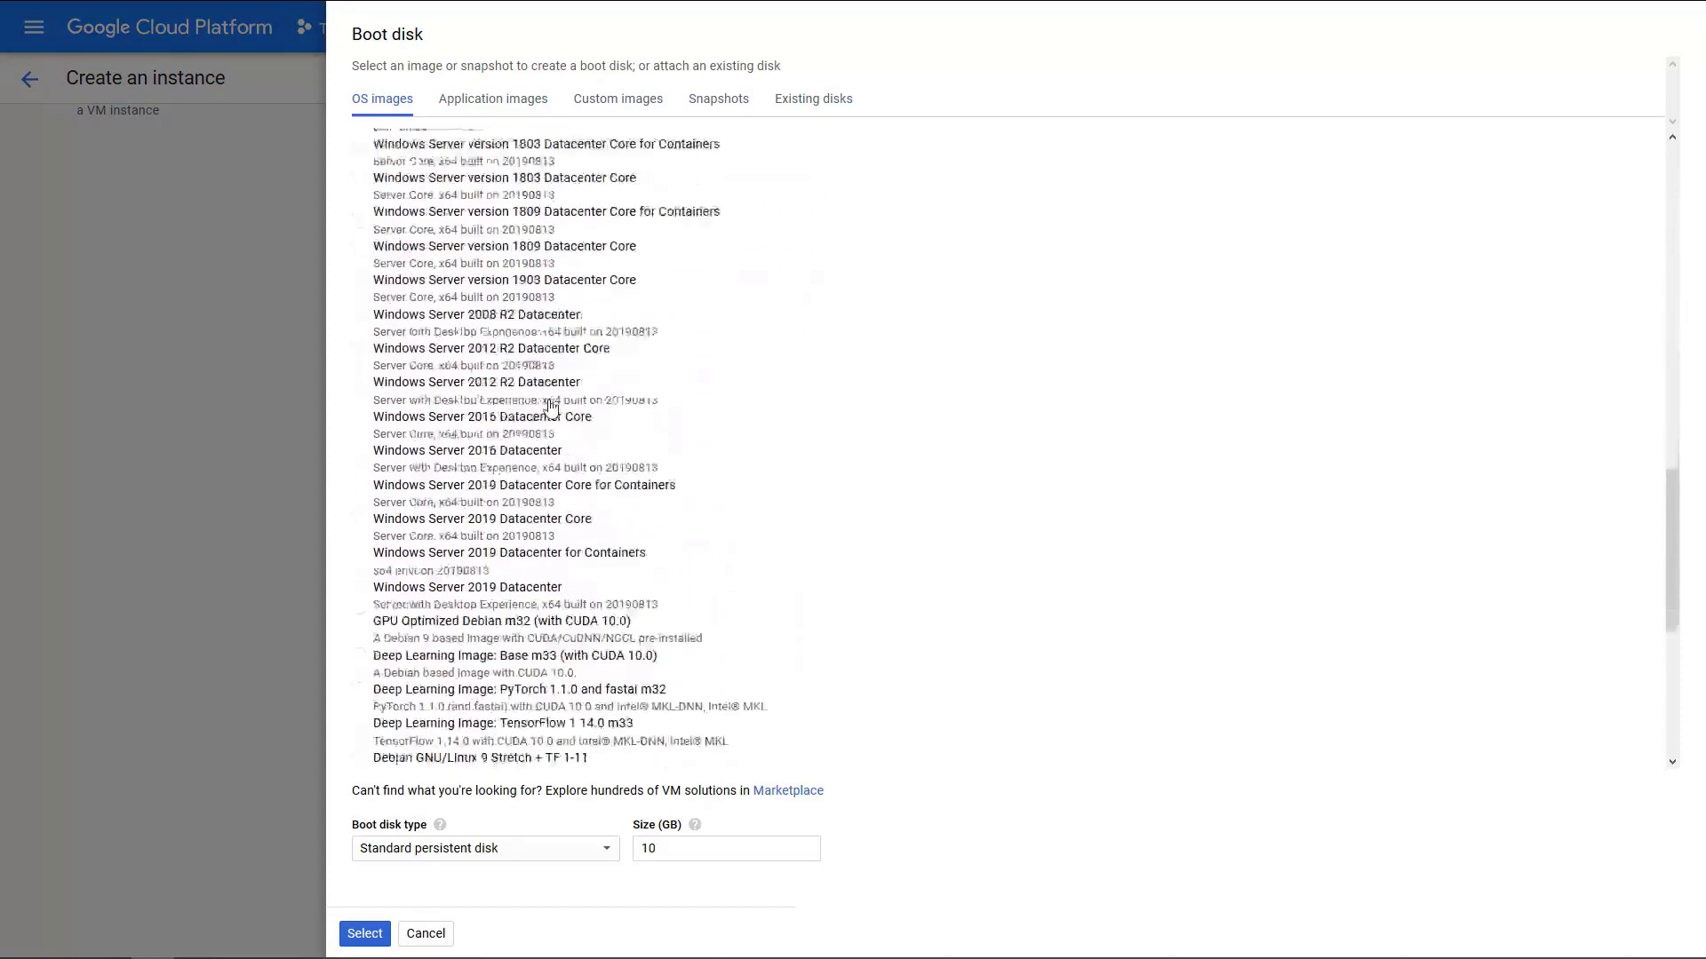
pyautogui.scroll(-3, 551, 407)
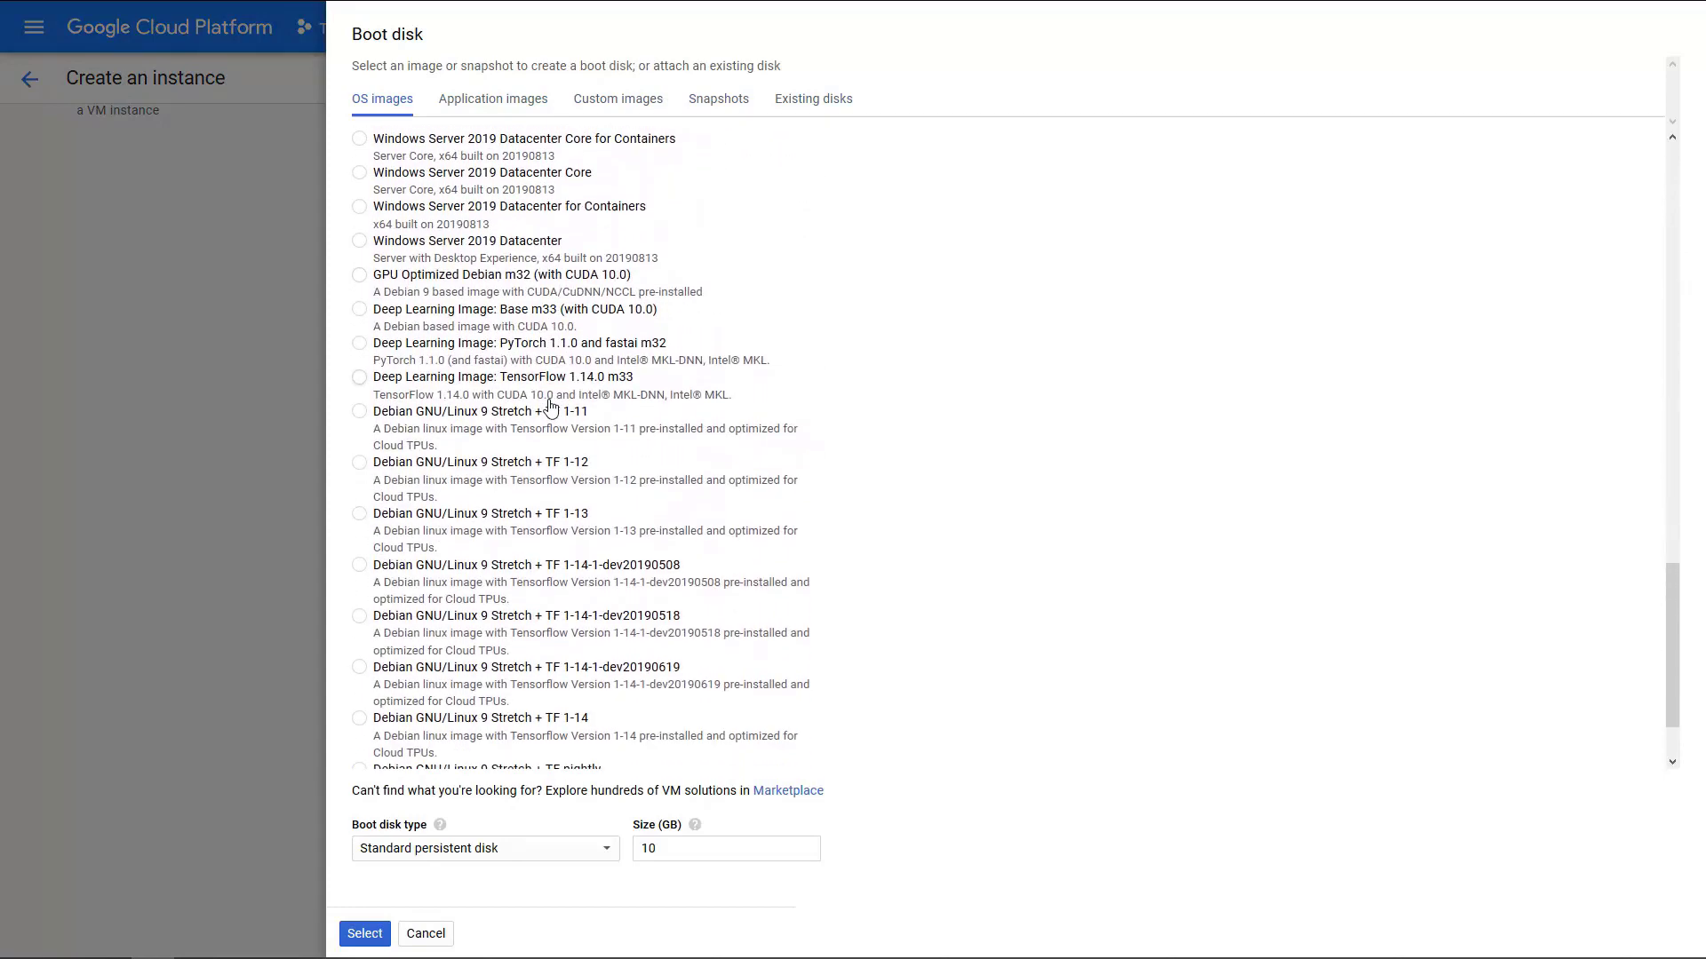
pyautogui.scroll(10, 551, 407)
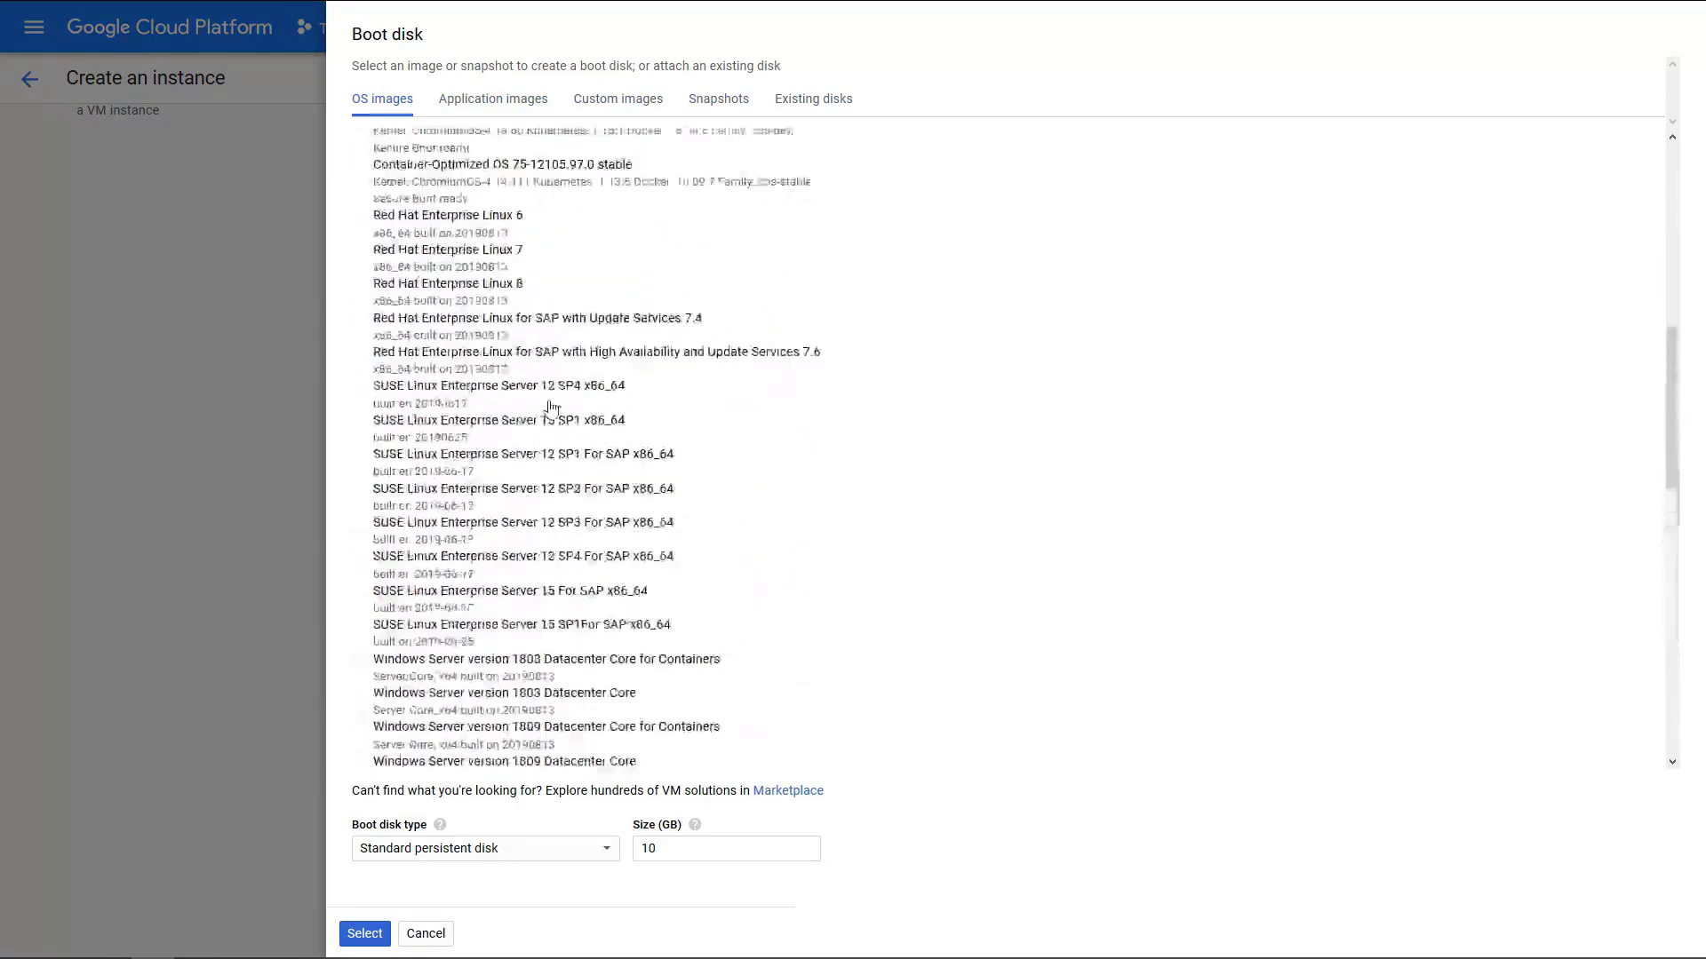
pyautogui.scroll(5, 551, 407)
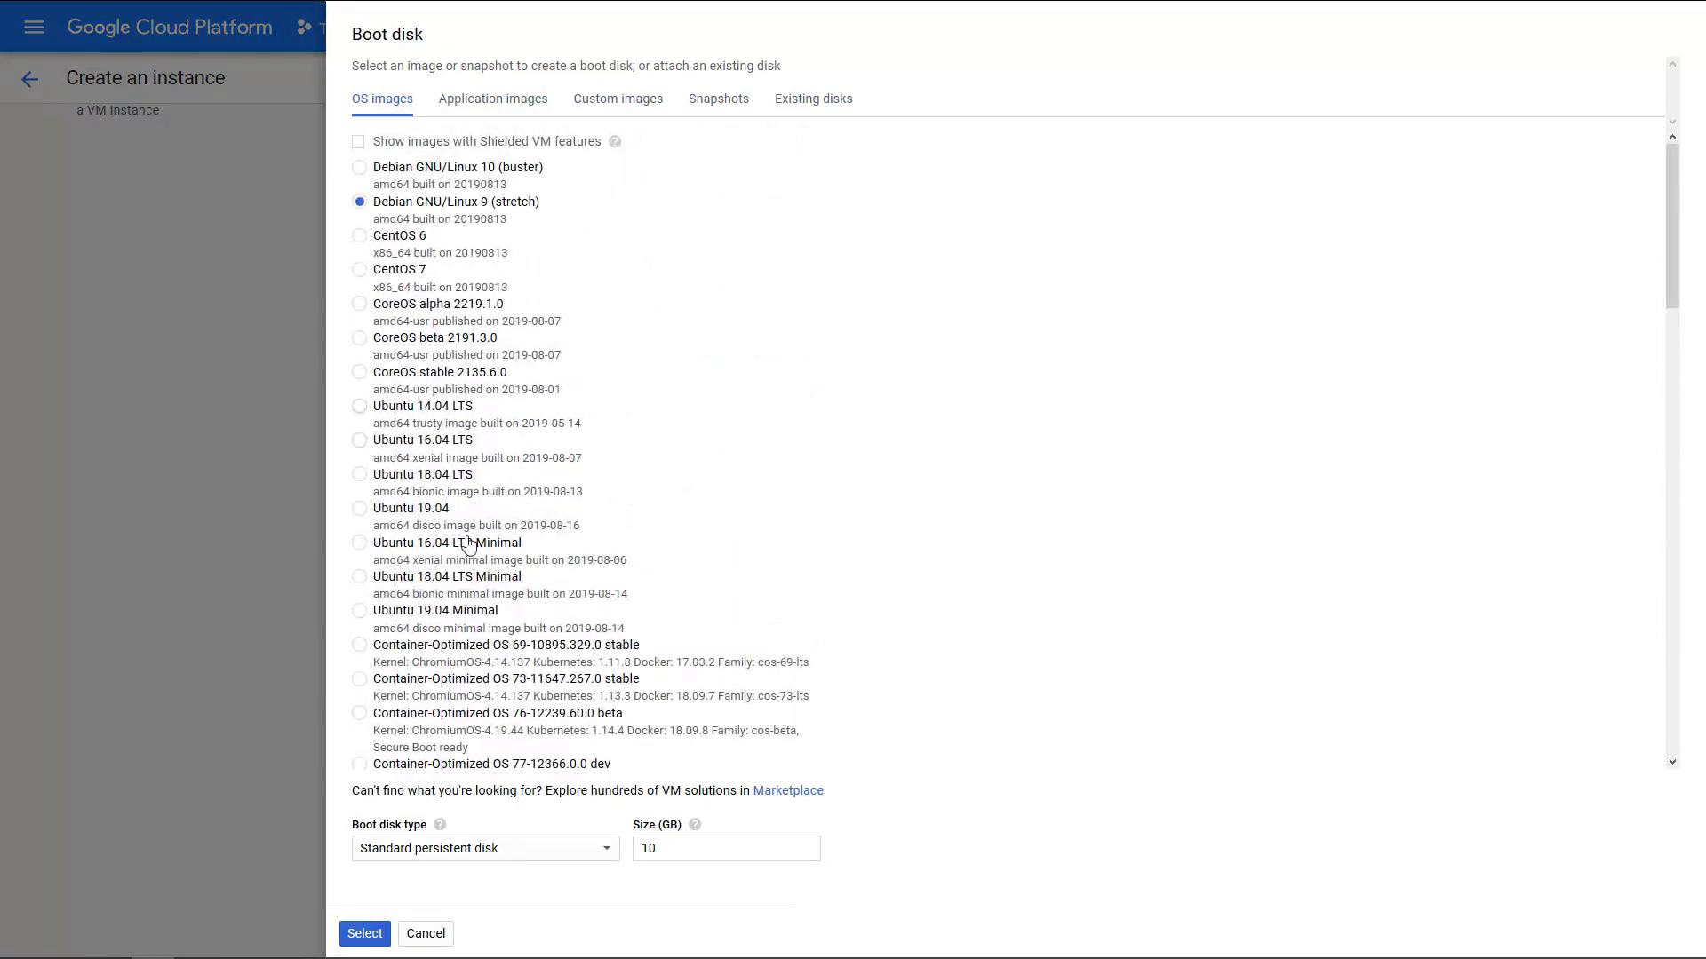
pyautogui.click(439, 482)
# Keep the boot disk type as Standard persistent disk with a size of 10 GB and apply the Ubuntu 18.04 LTS boot disk
pyautogui.click(536, 851)
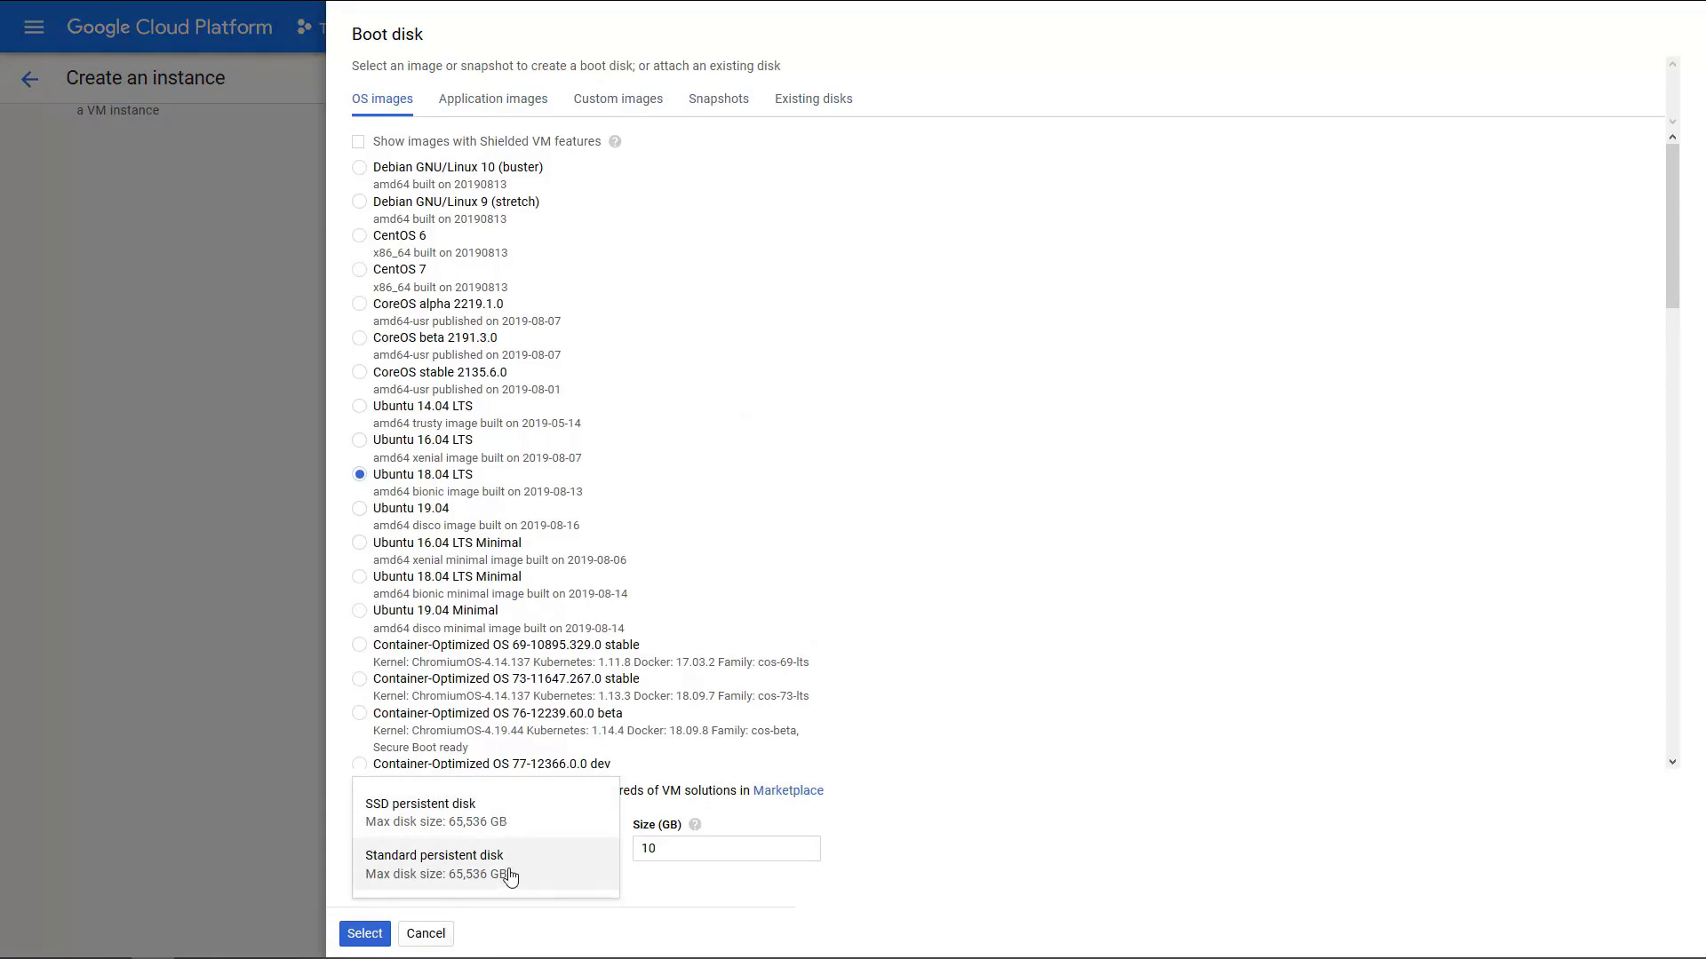
pyautogui.click(510, 876)
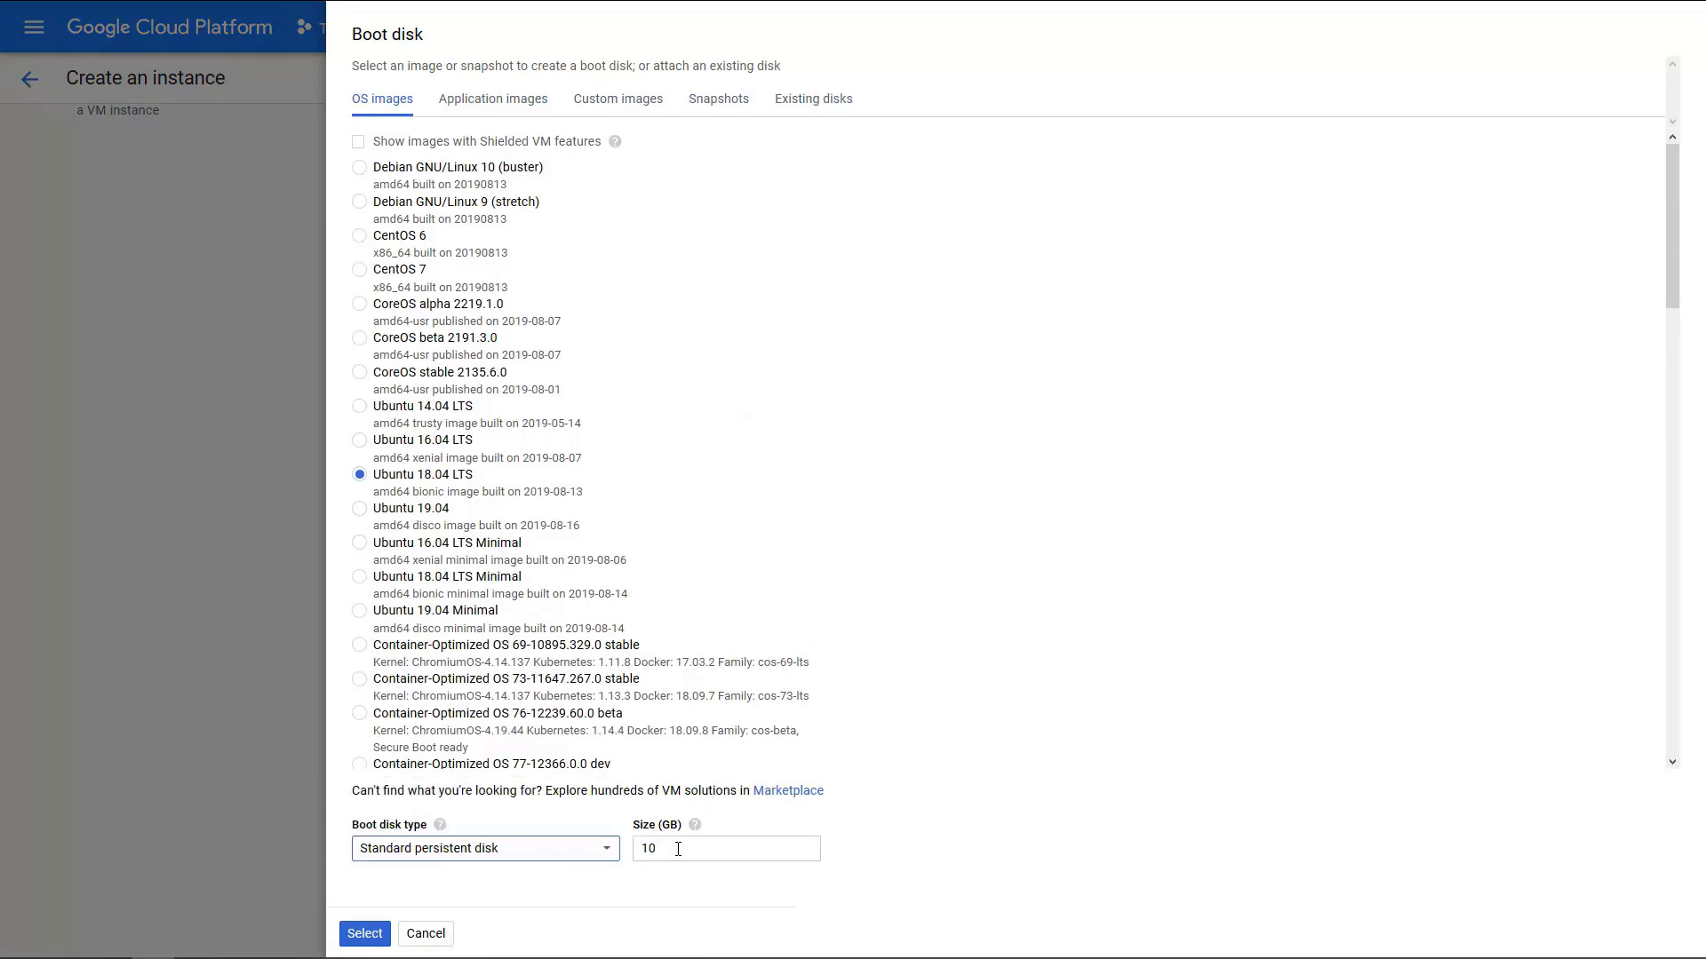
pyautogui.click(359, 930)
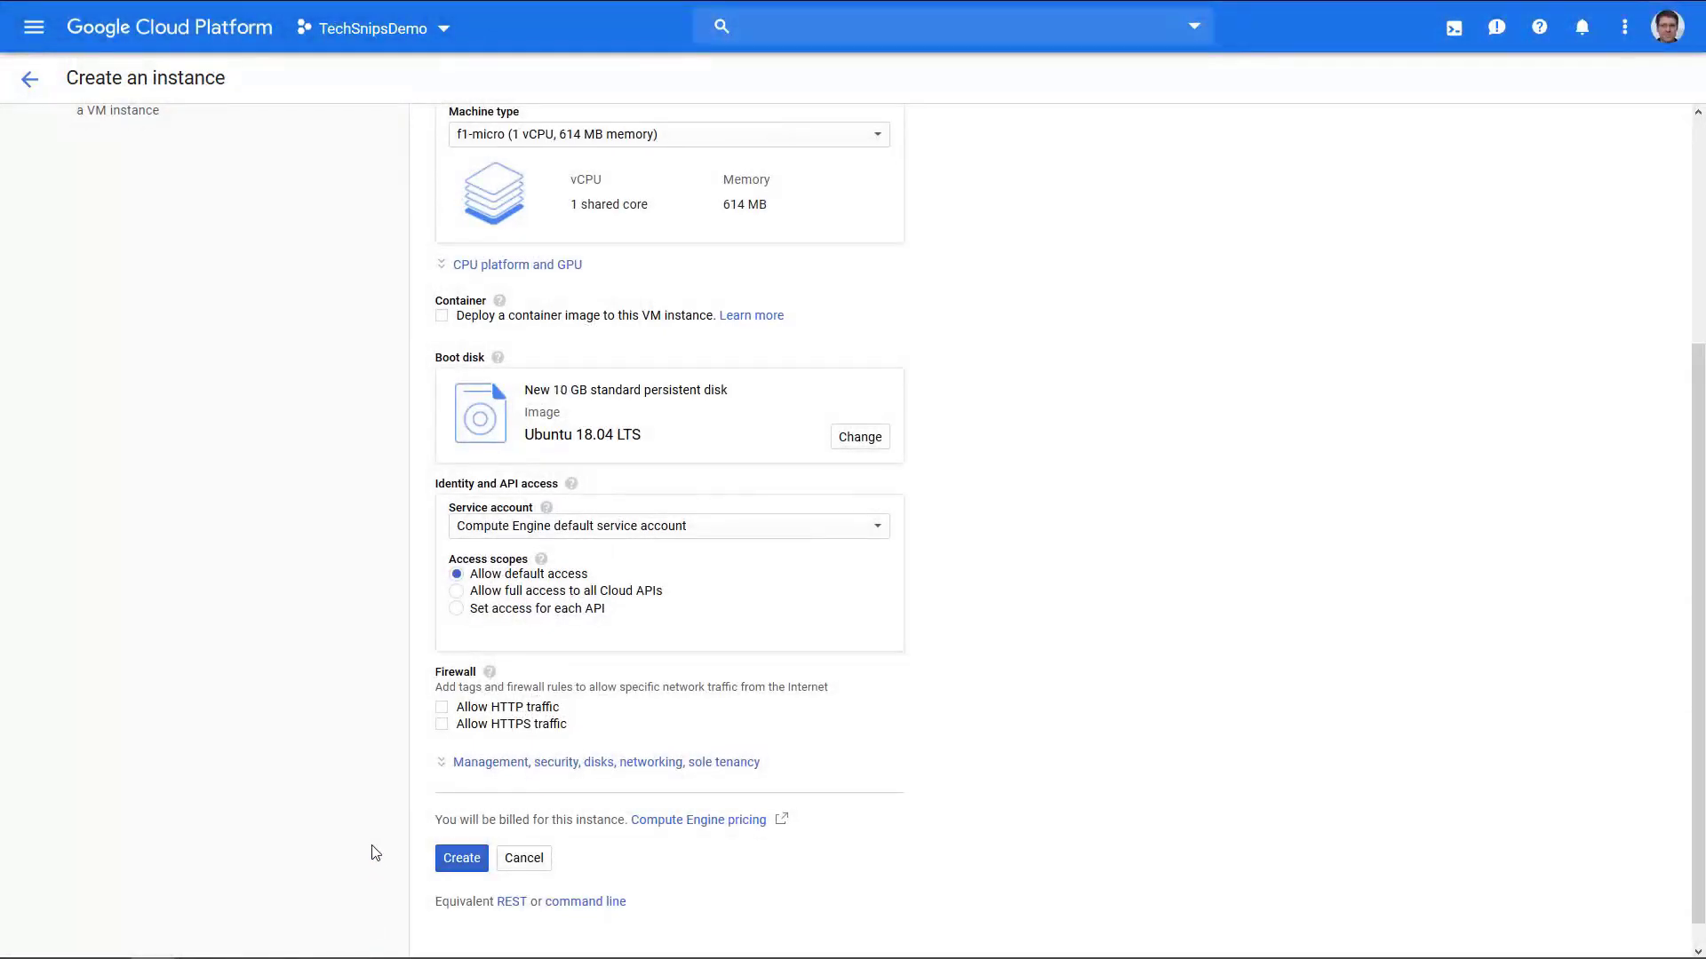
# Examine the service account choices and each access scope option, keeping the Compute Engine default service account with default access
pyautogui.scroll(-1, 374, 857)
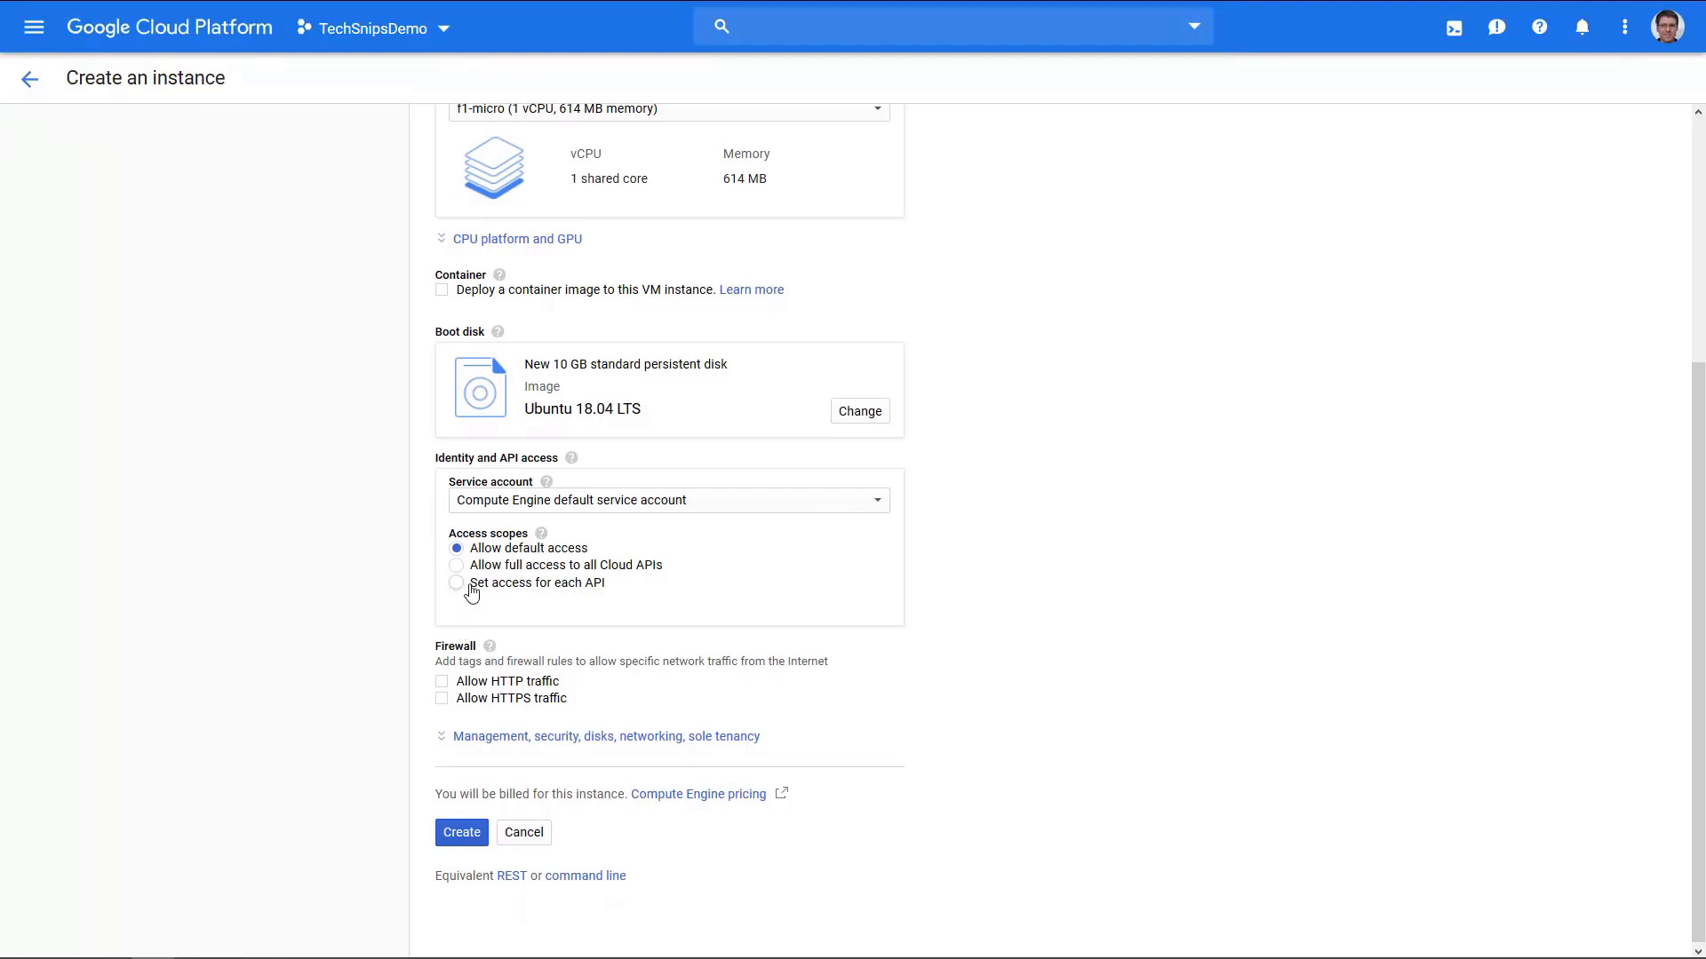
pyautogui.click(719, 519)
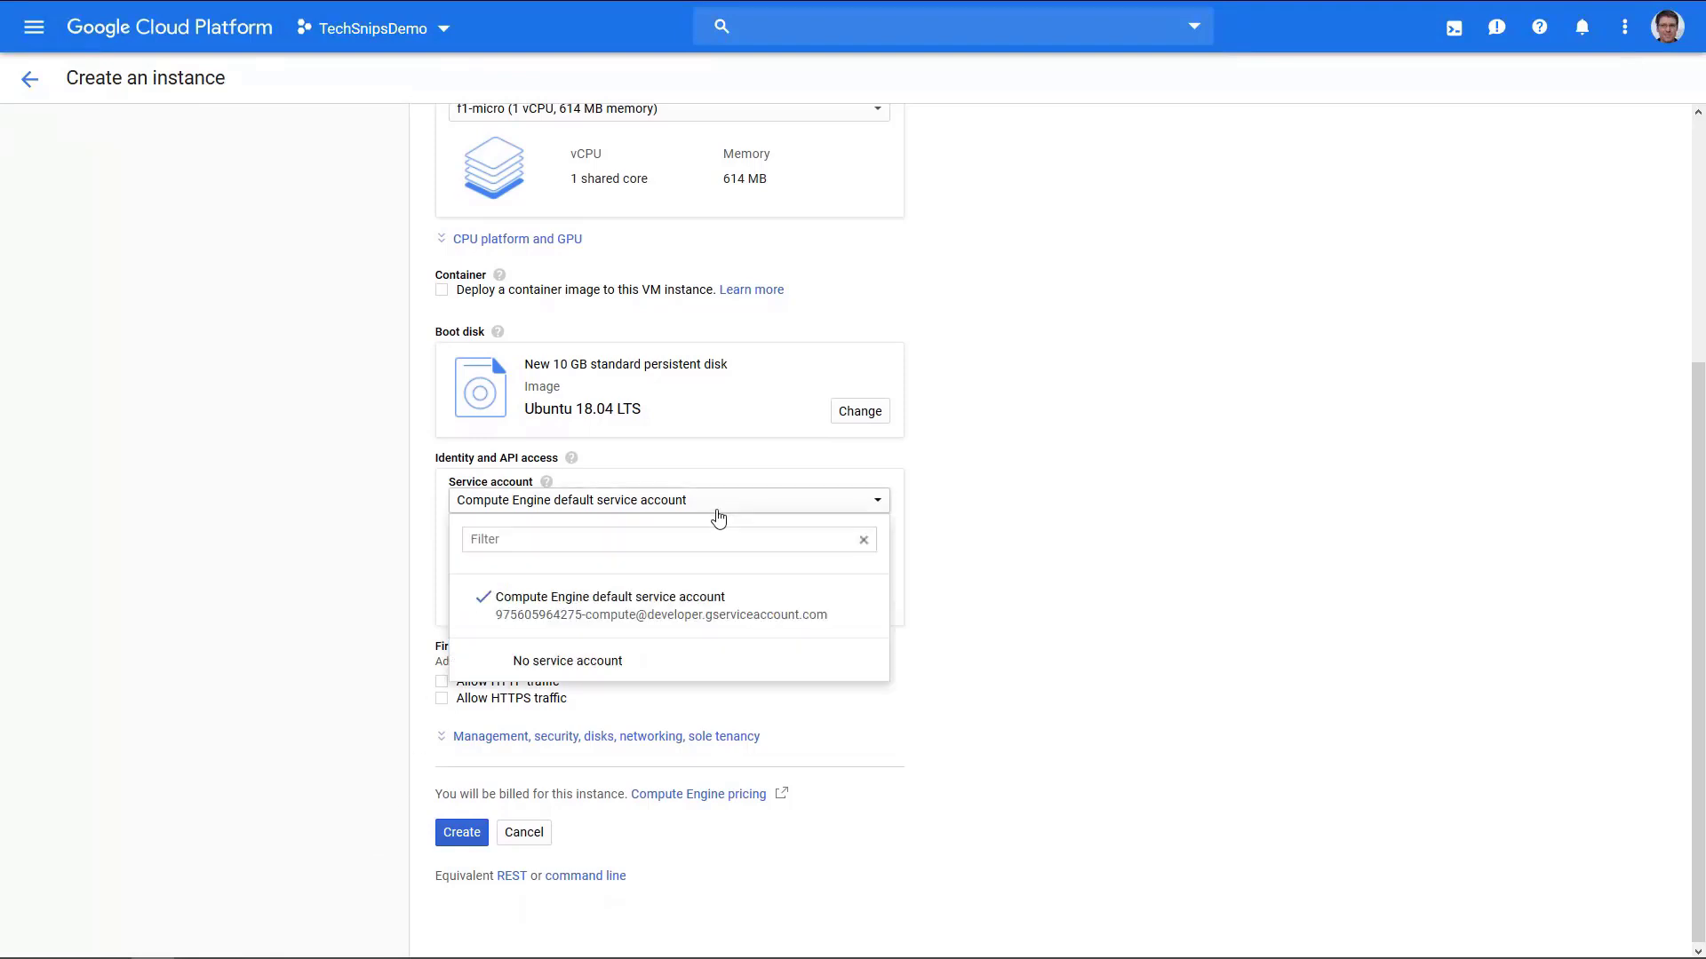
pyautogui.click(719, 519)
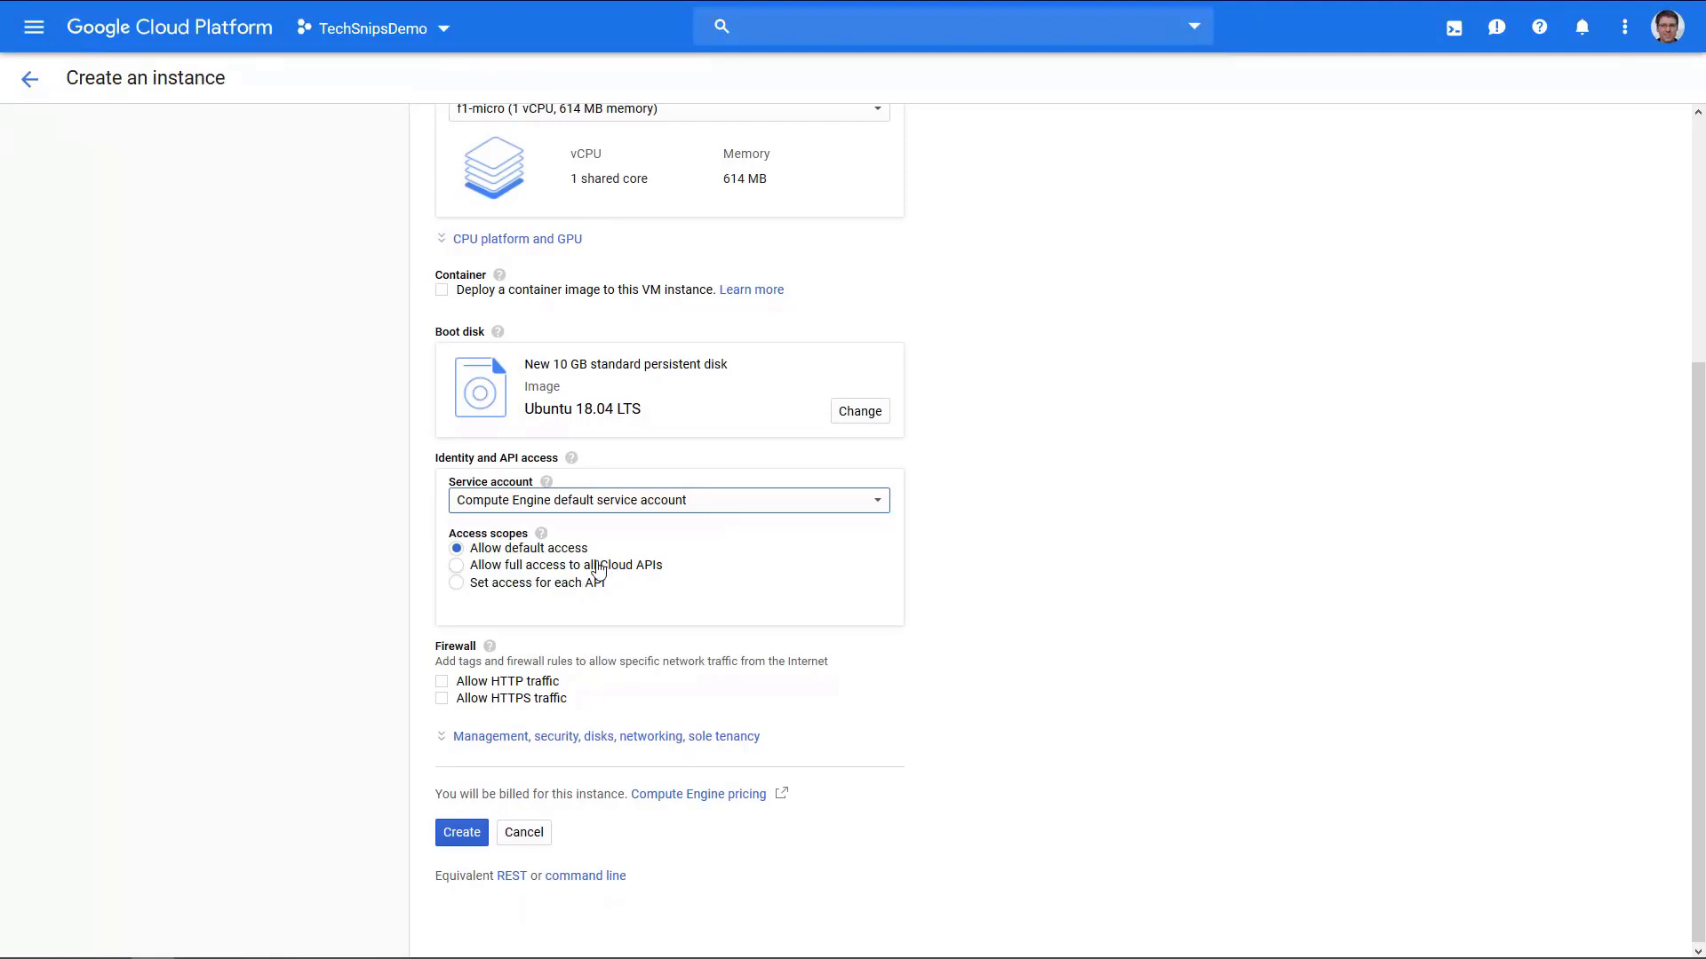
pyautogui.click(595, 569)
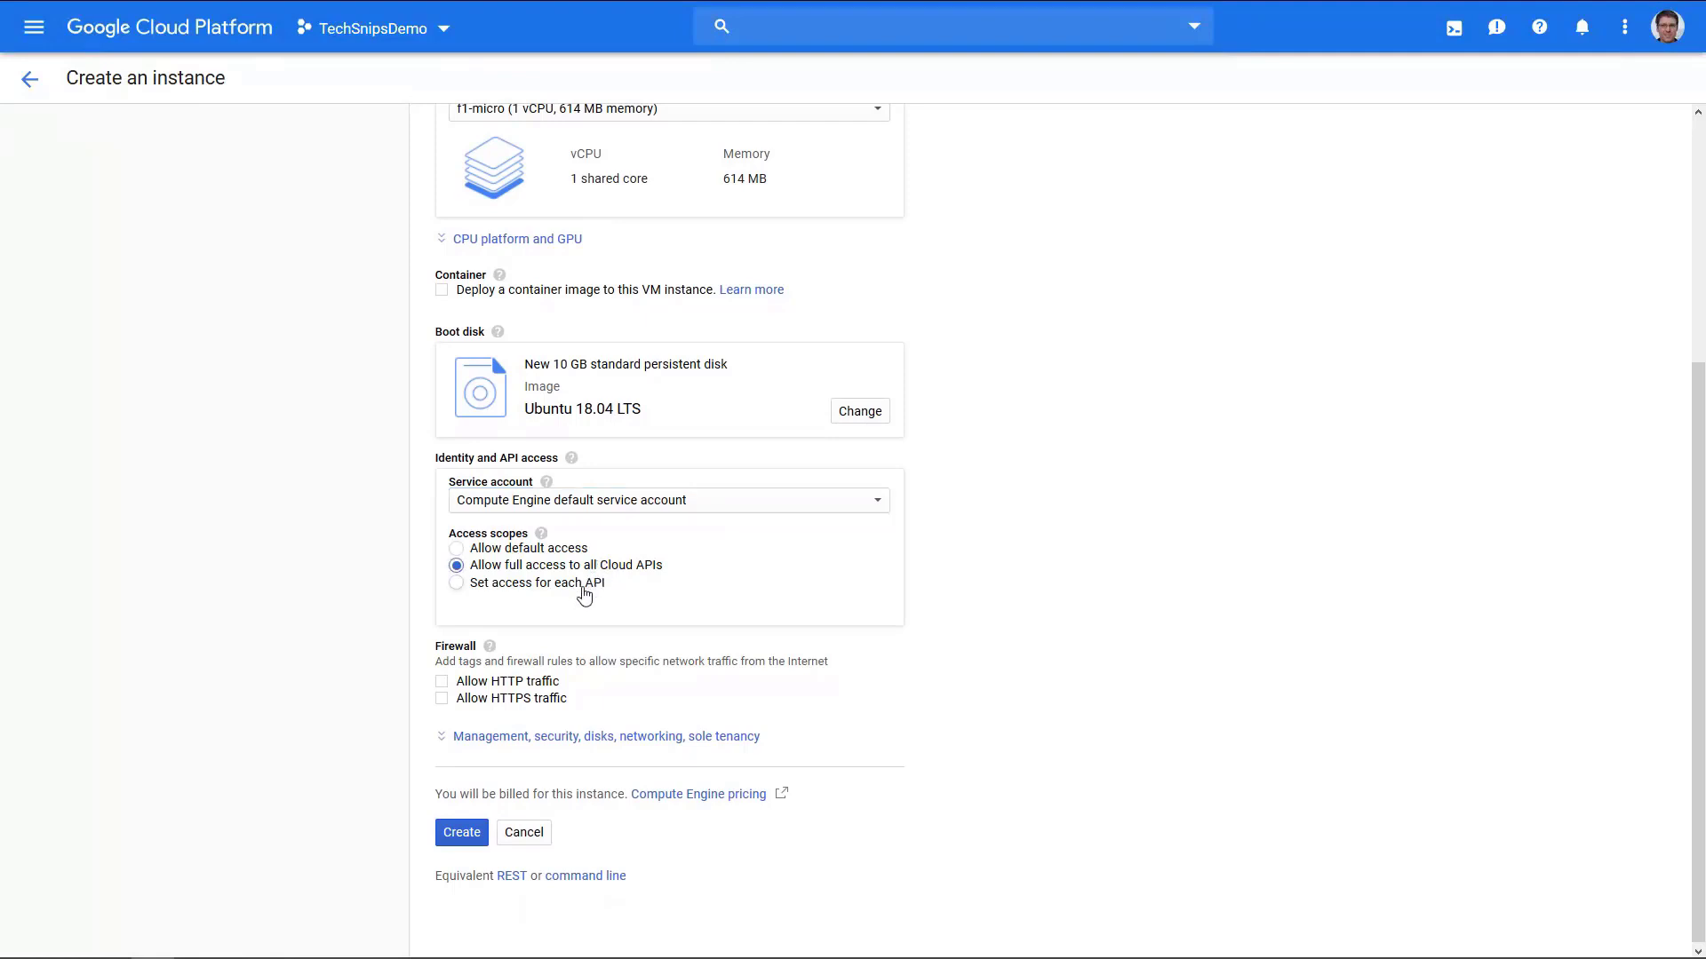
pyautogui.click(584, 587)
pyautogui.scroll(-3, 591, 616)
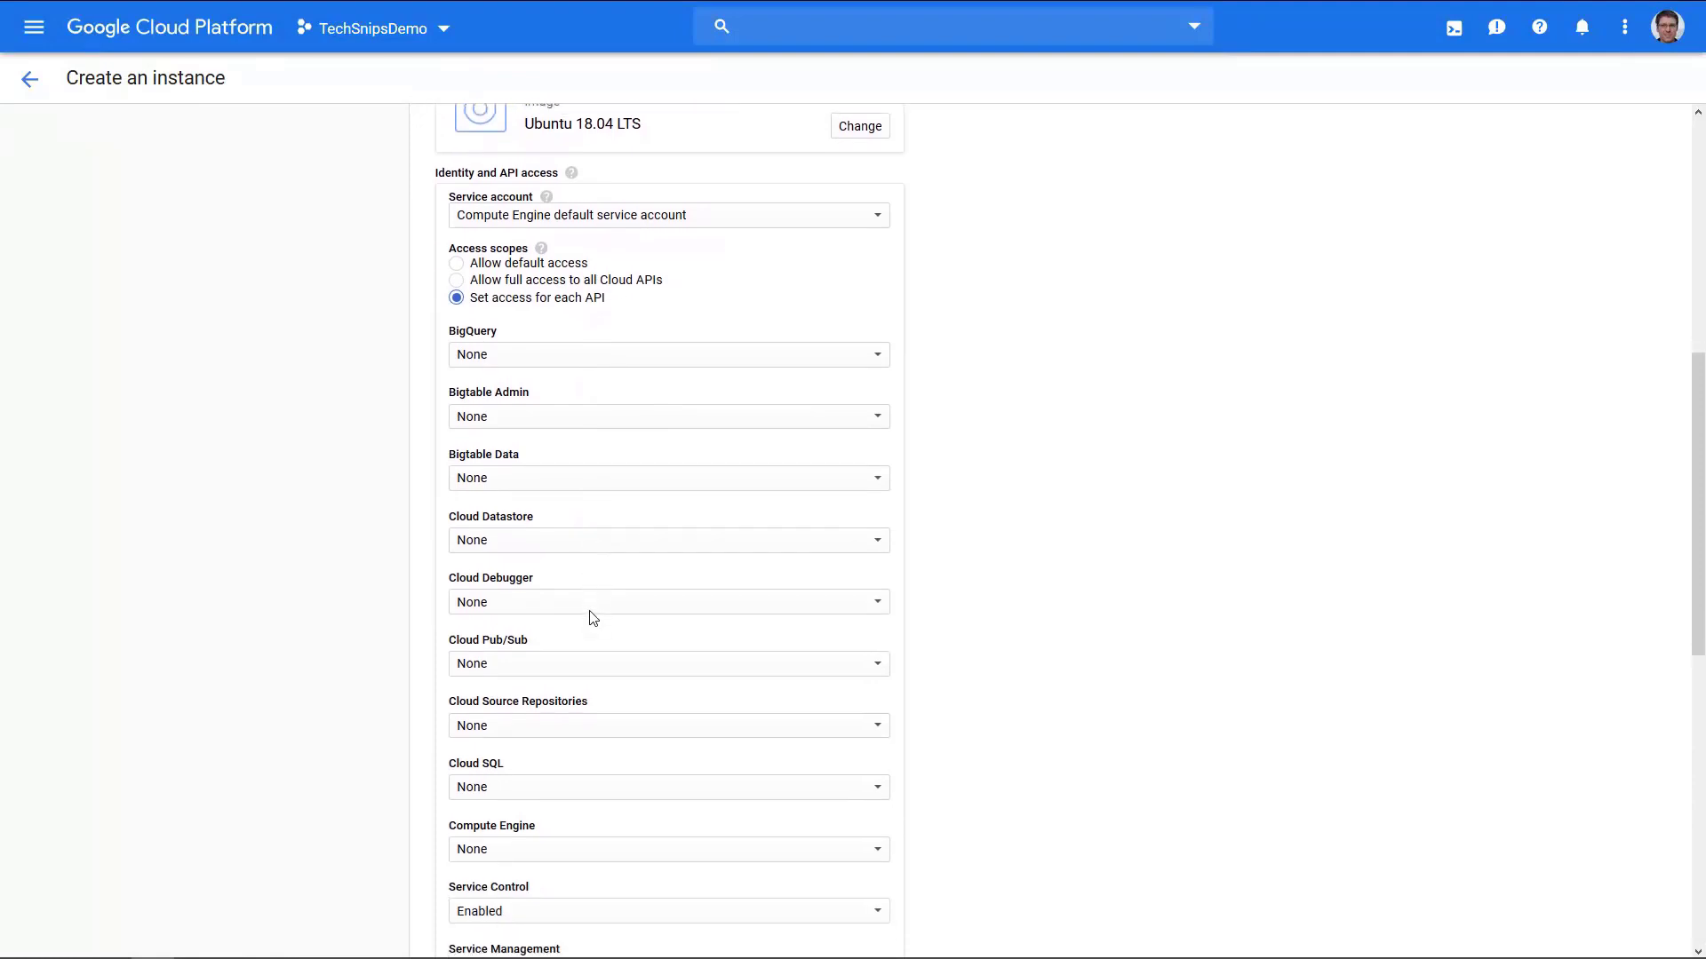
pyautogui.click(551, 252)
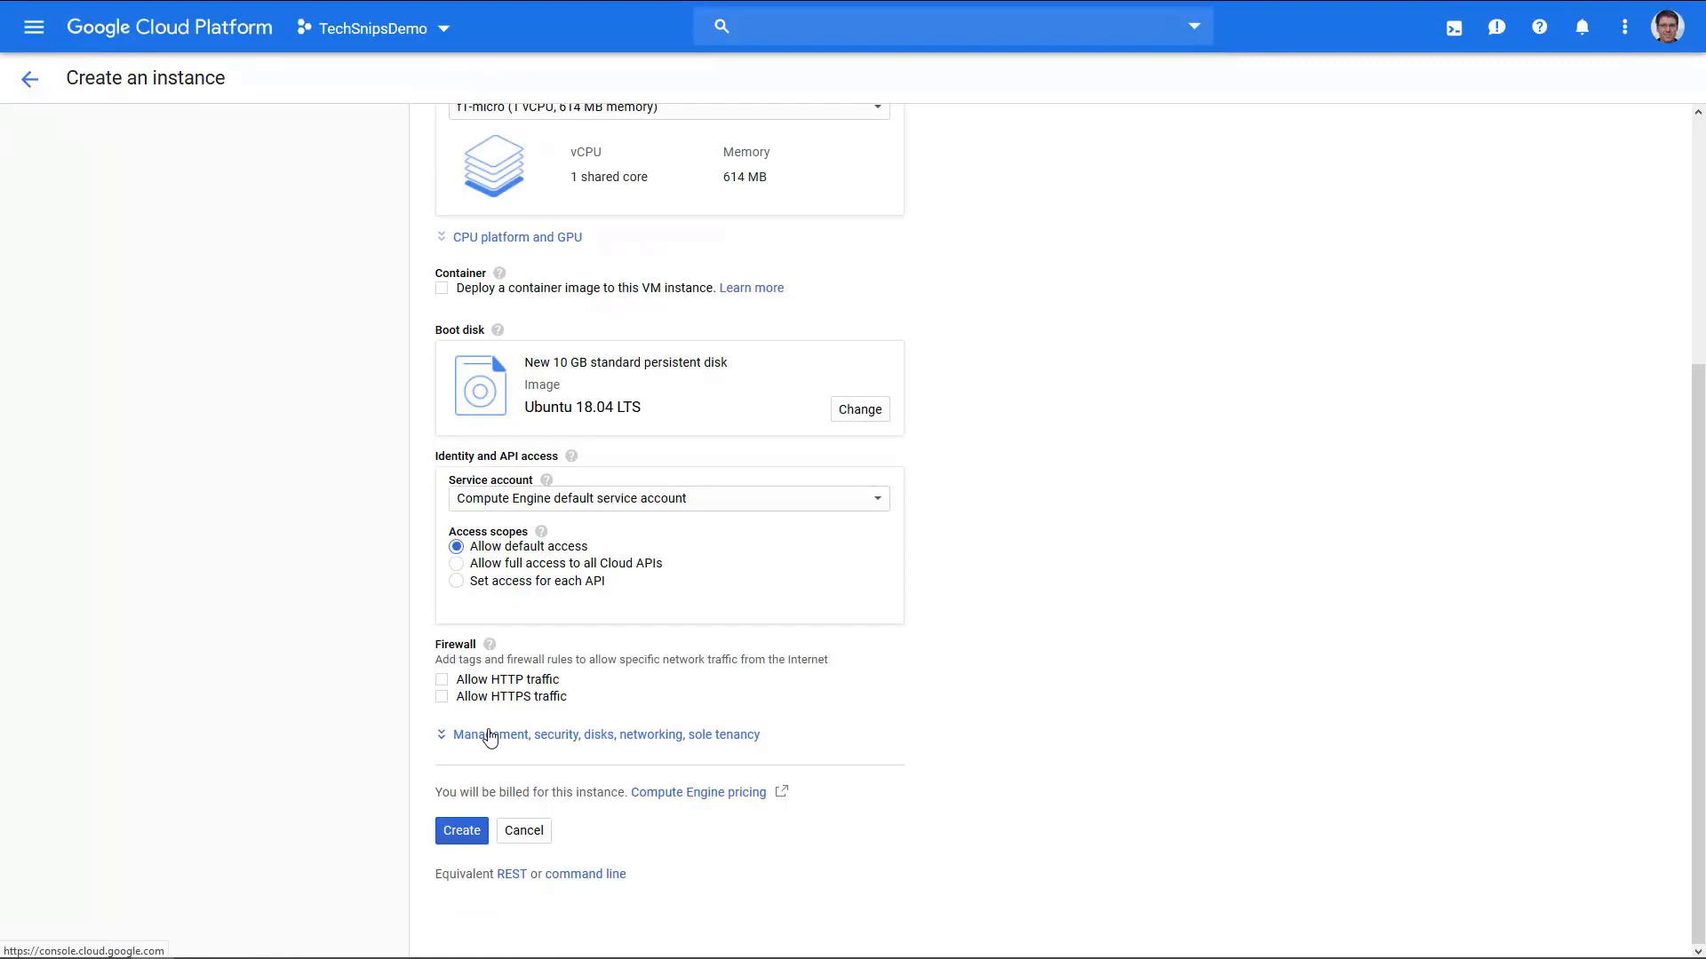
# Examine the instance's advanced management settings and its Shielded VM and SSH key security settings
pyautogui.click(490, 736)
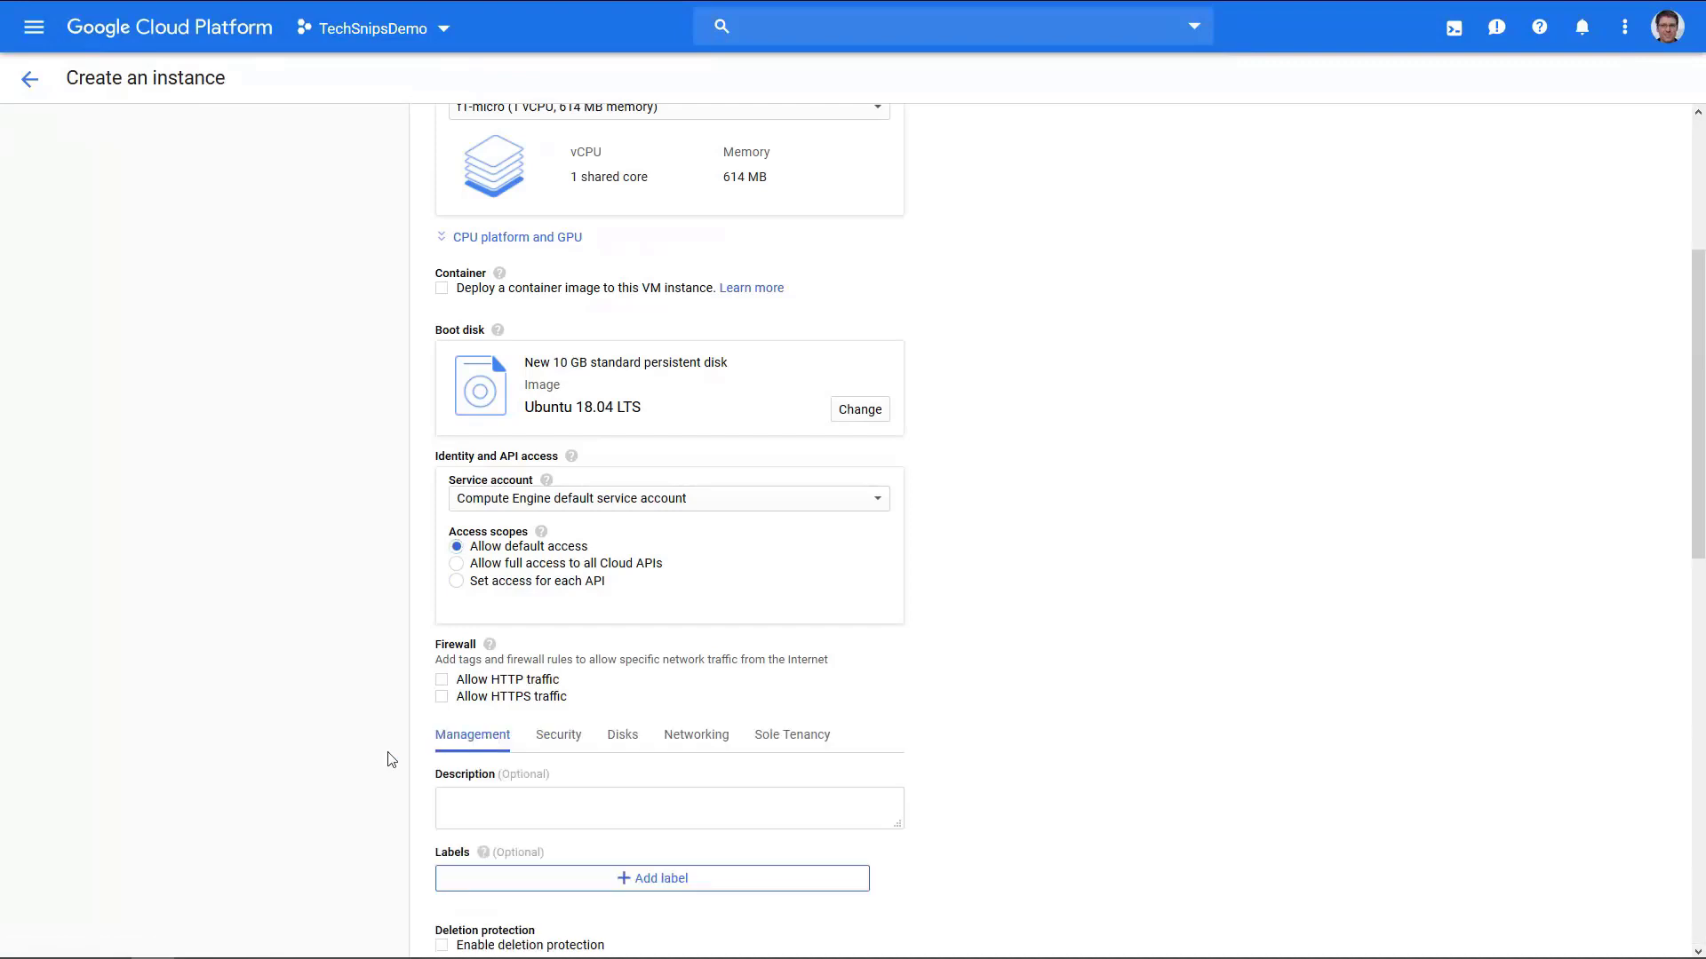
pyautogui.scroll(-1, 342, 773)
pyautogui.scroll(-3, 343, 776)
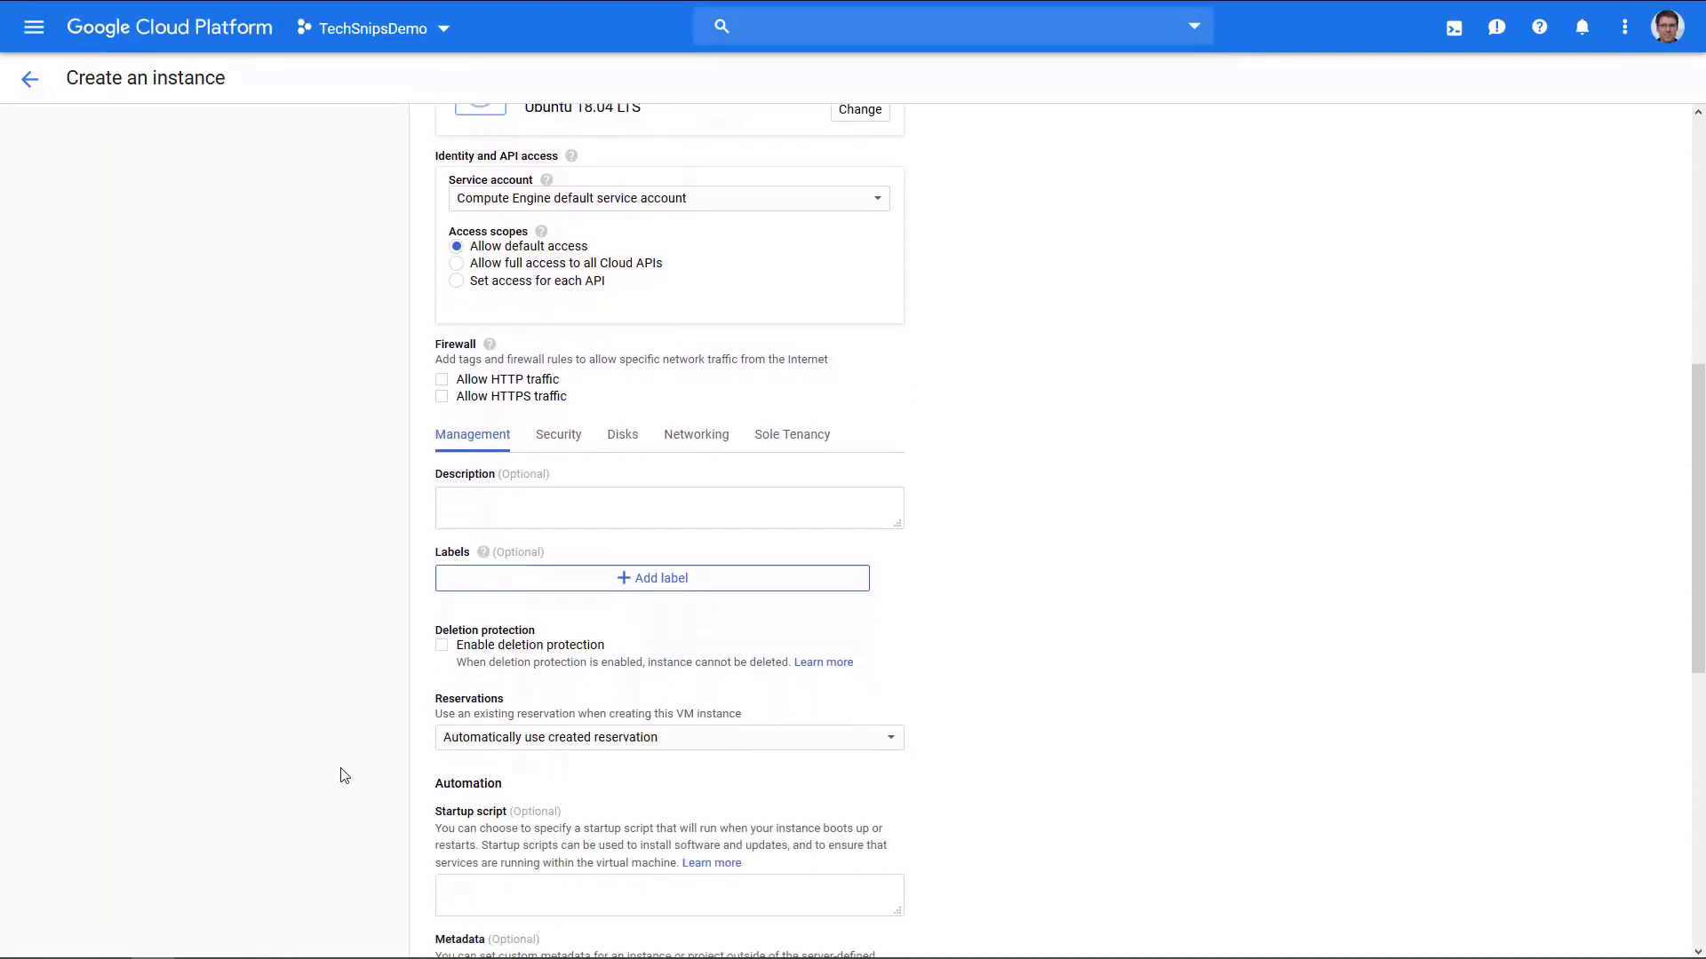
pyautogui.scroll(-1, 343, 774)
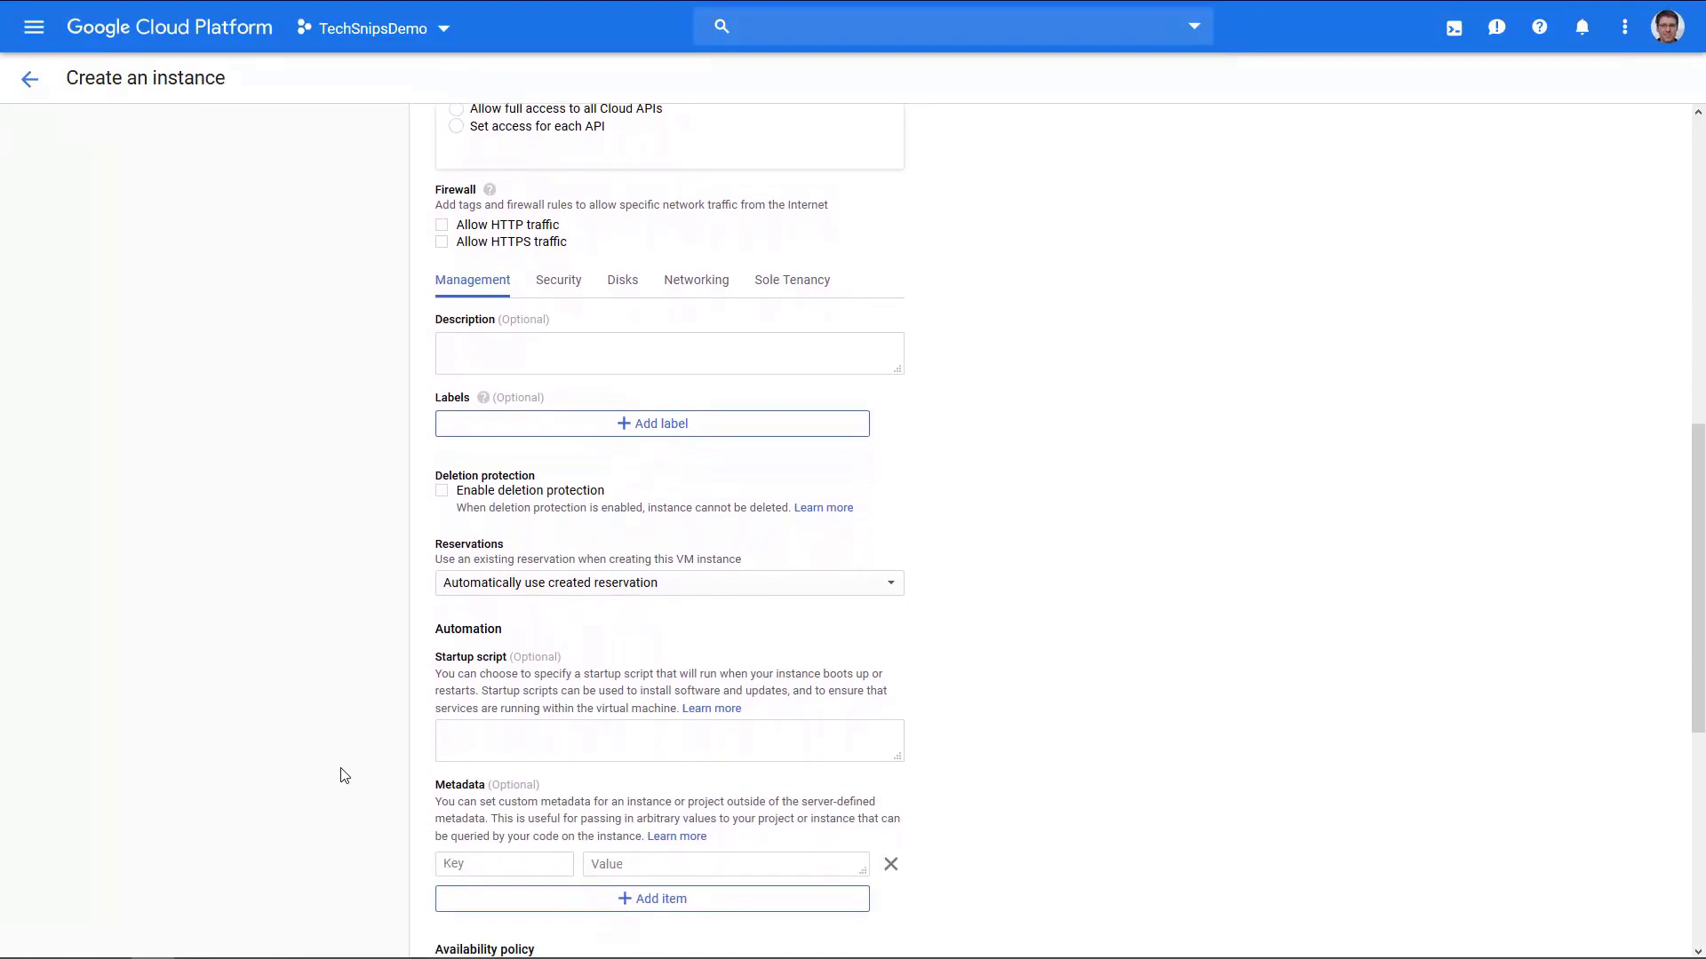
pyautogui.scroll(-1, 256, 552)
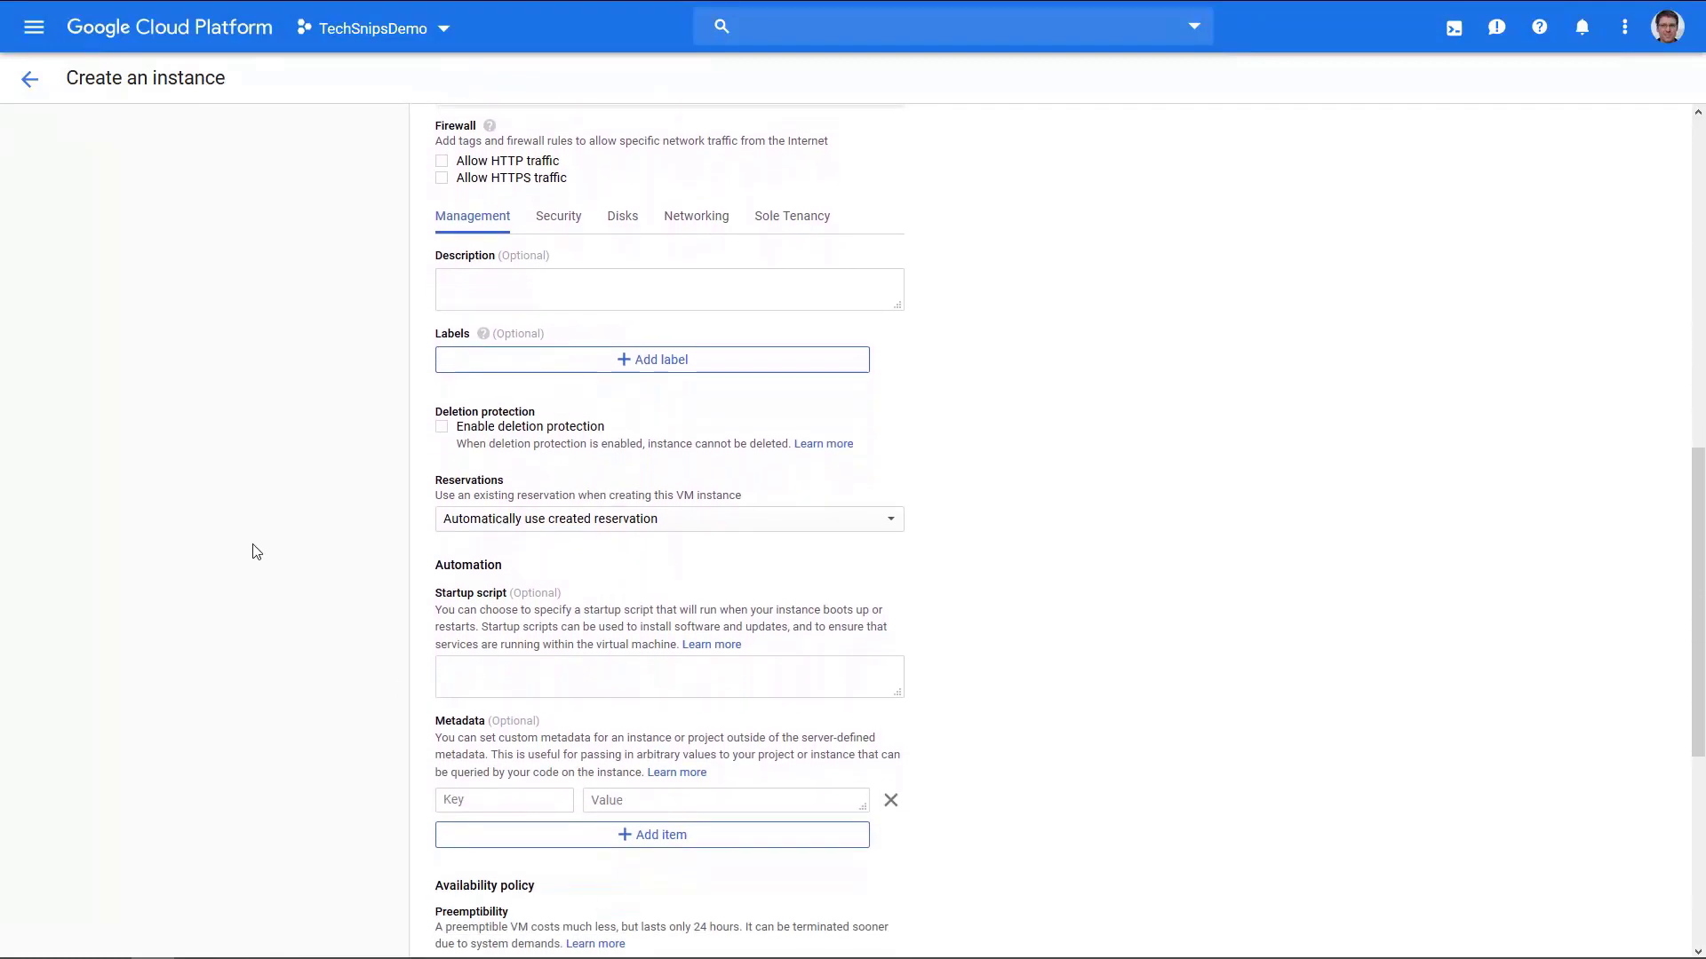
pyautogui.scroll(-1, 256, 552)
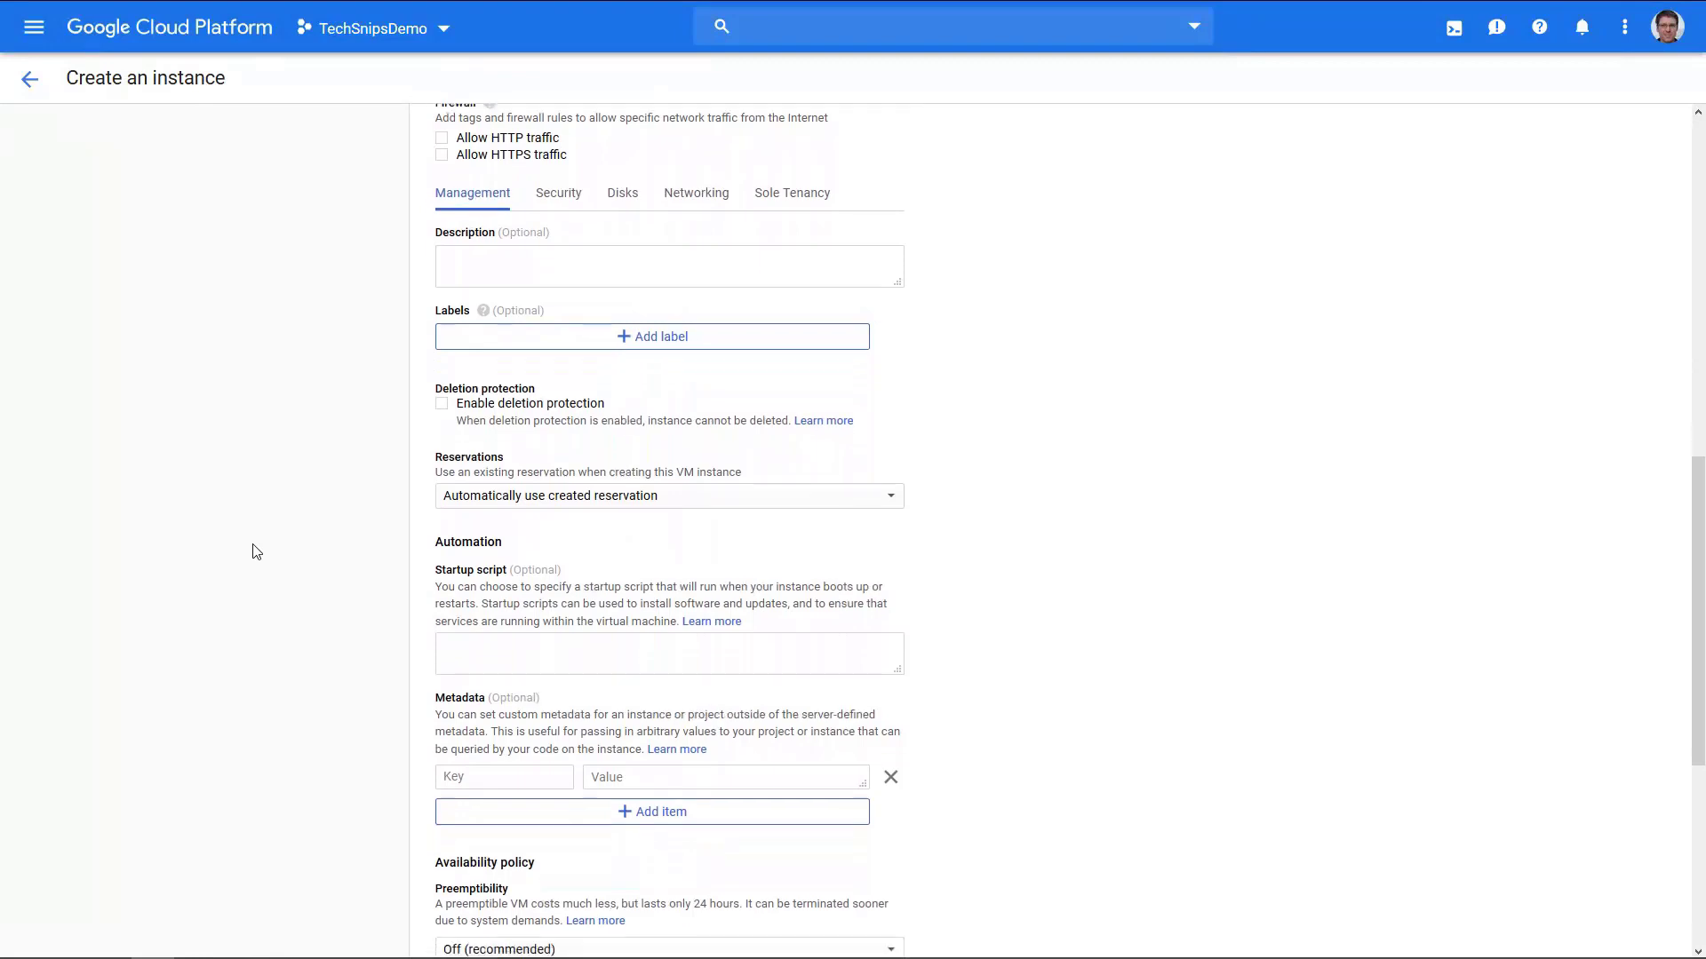
pyautogui.click(557, 155)
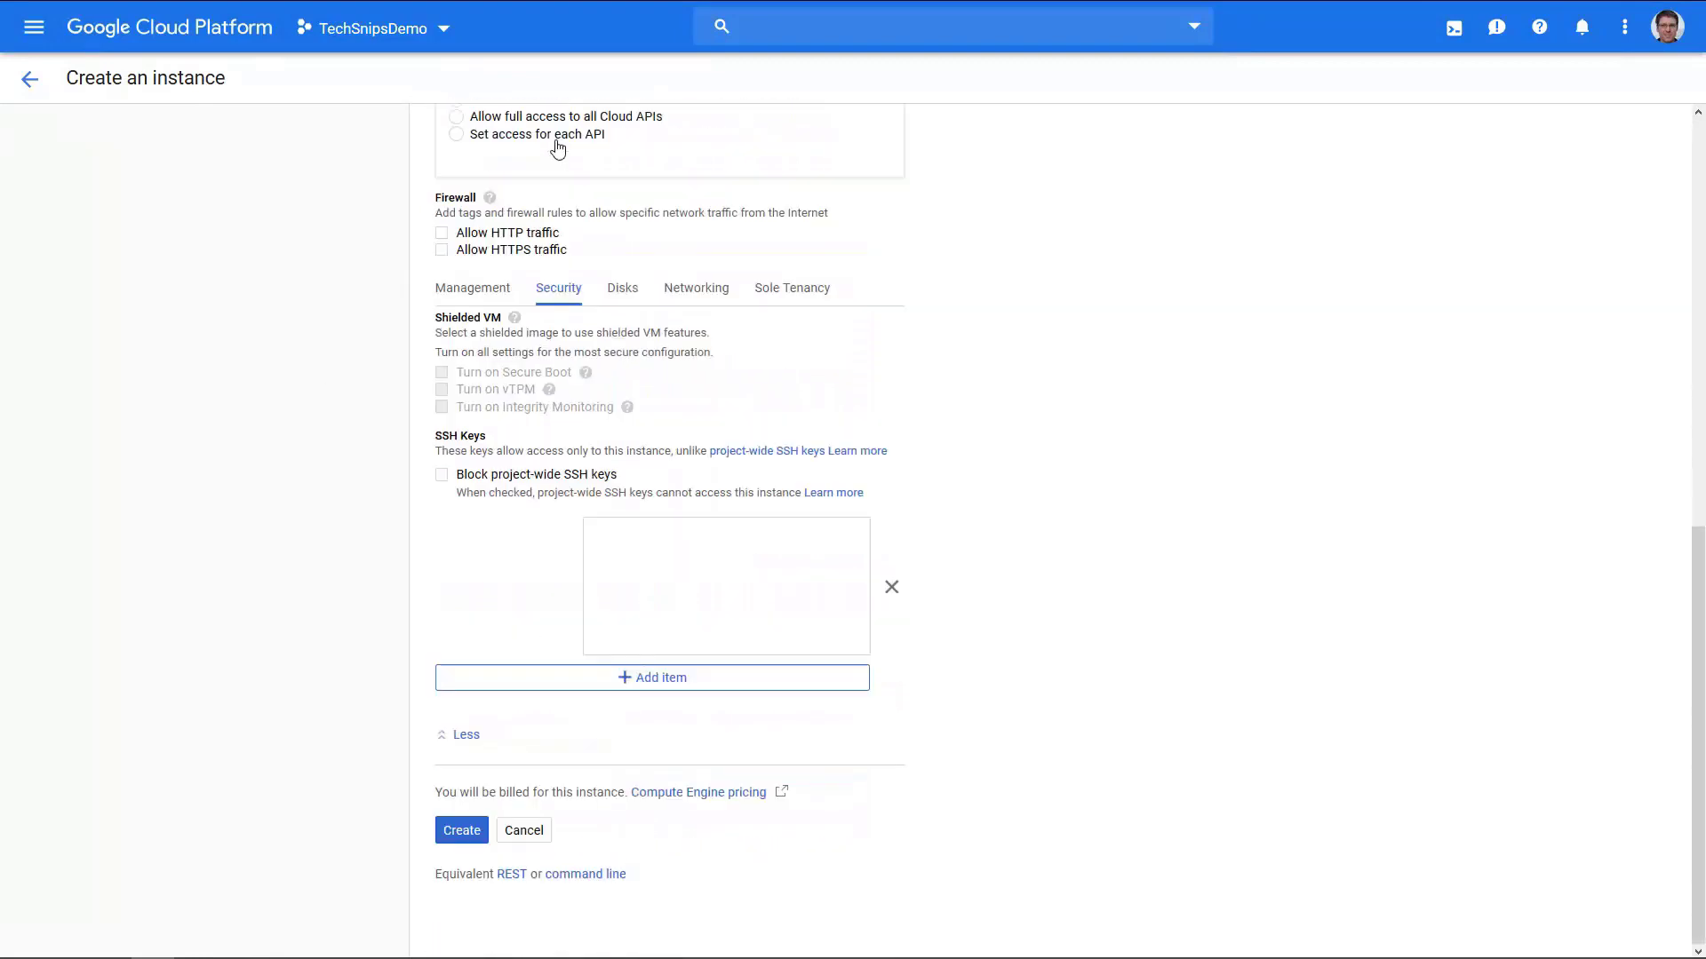
# Add a new additional disk named backup to the instance
pyautogui.click(630, 306)
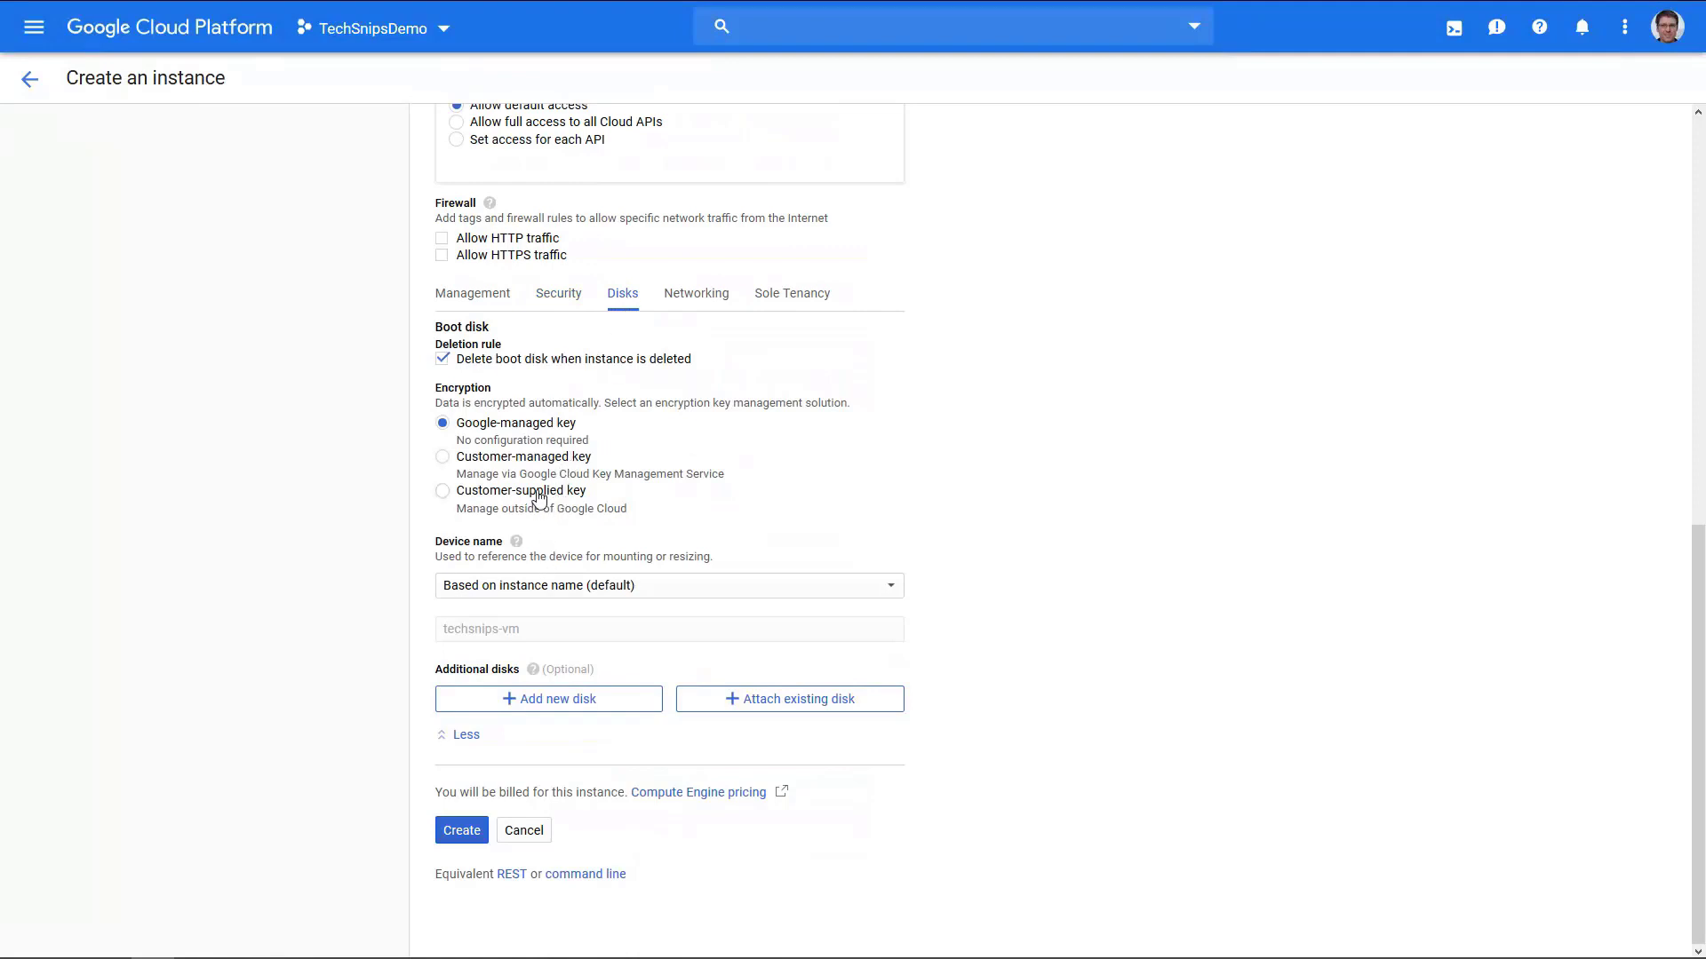
pyautogui.click(500, 701)
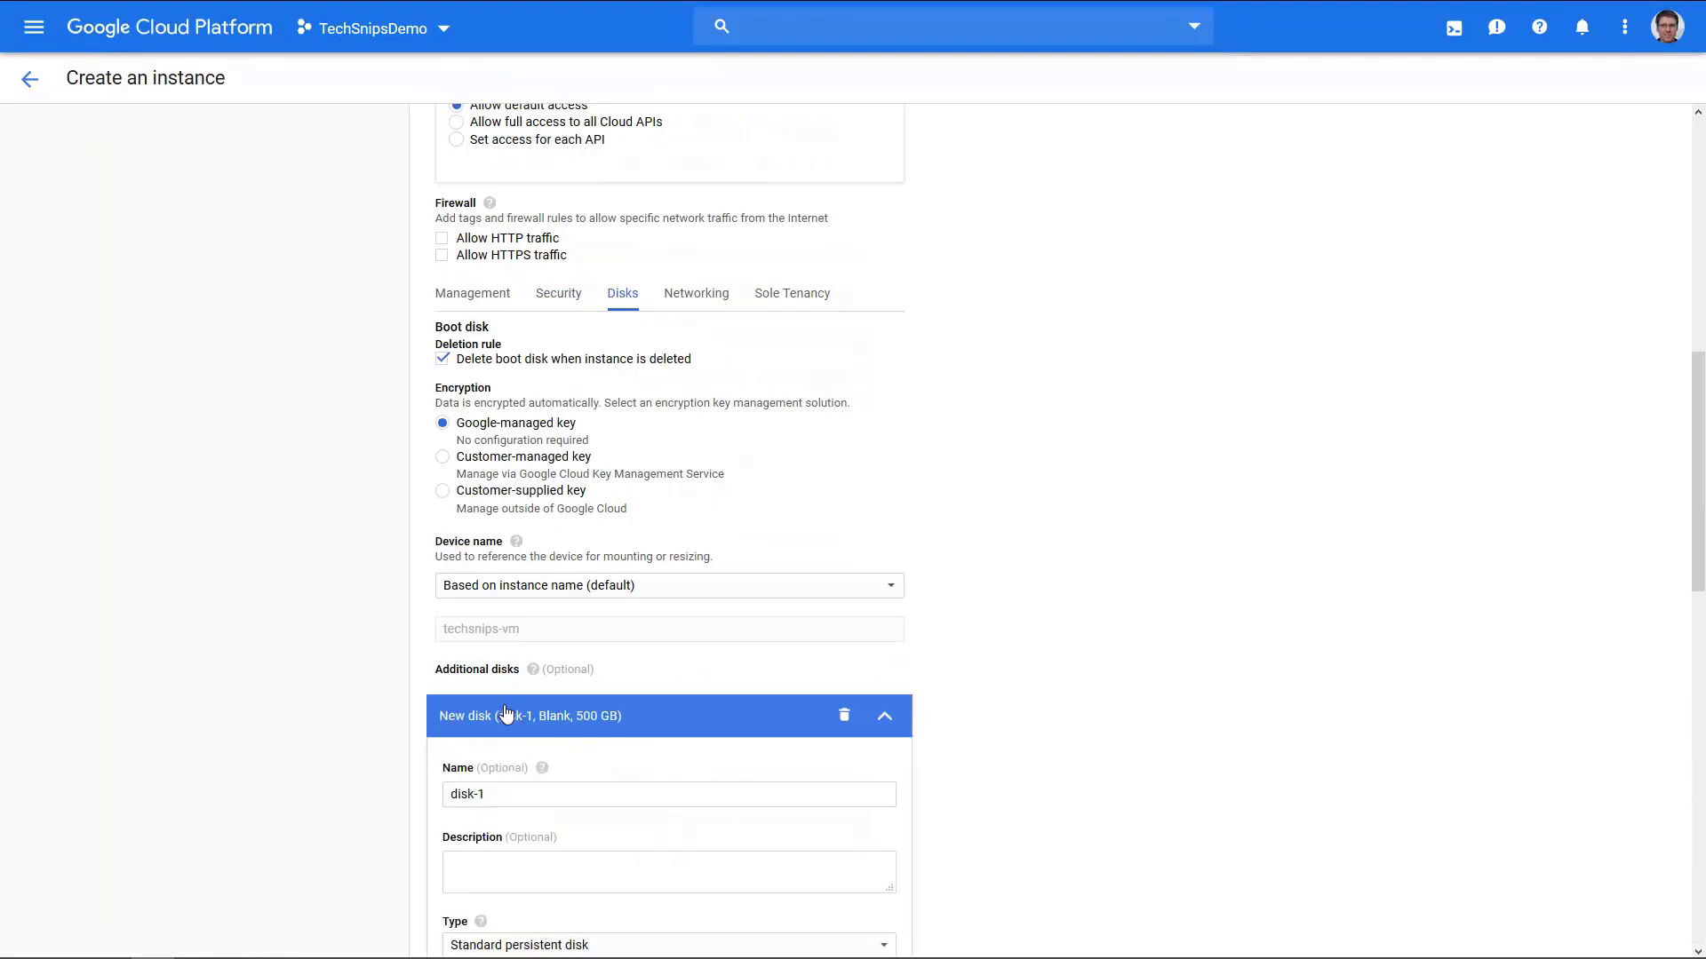
pyautogui.tripleClick(563, 800)
pyautogui.write('backup')
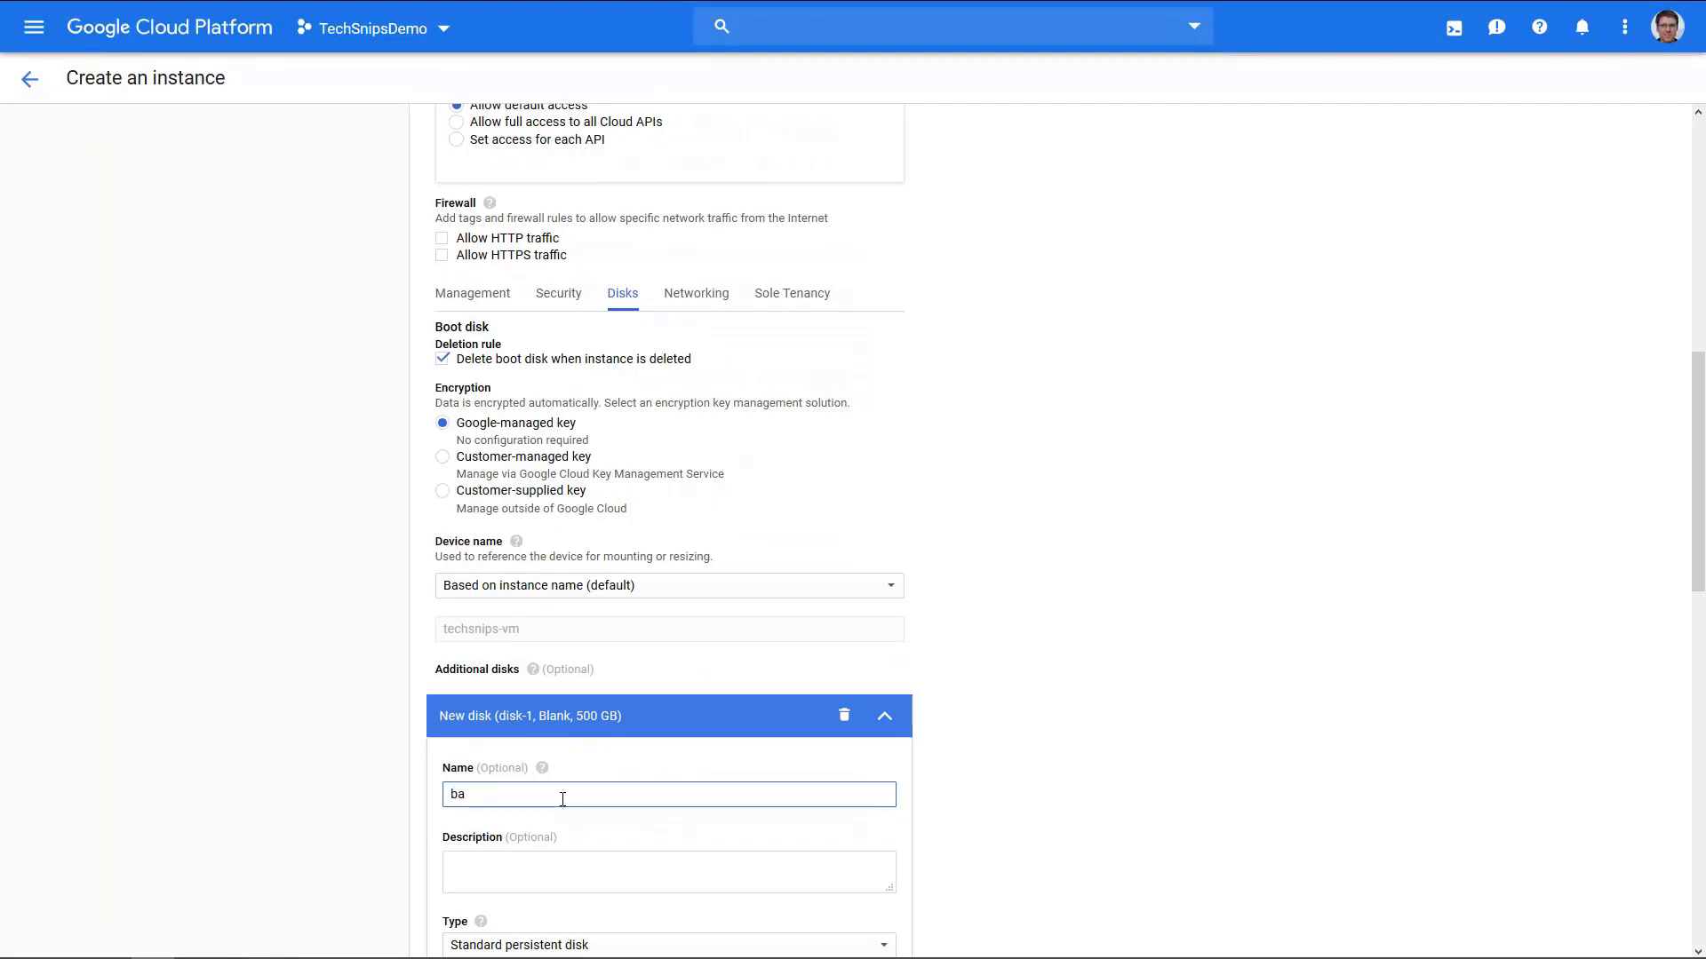
# Try the Local SSD scratch disk type for the additional disk, review its snapshot schedule and size options, and remove the disk
pyautogui.scroll(-2, 569, 755)
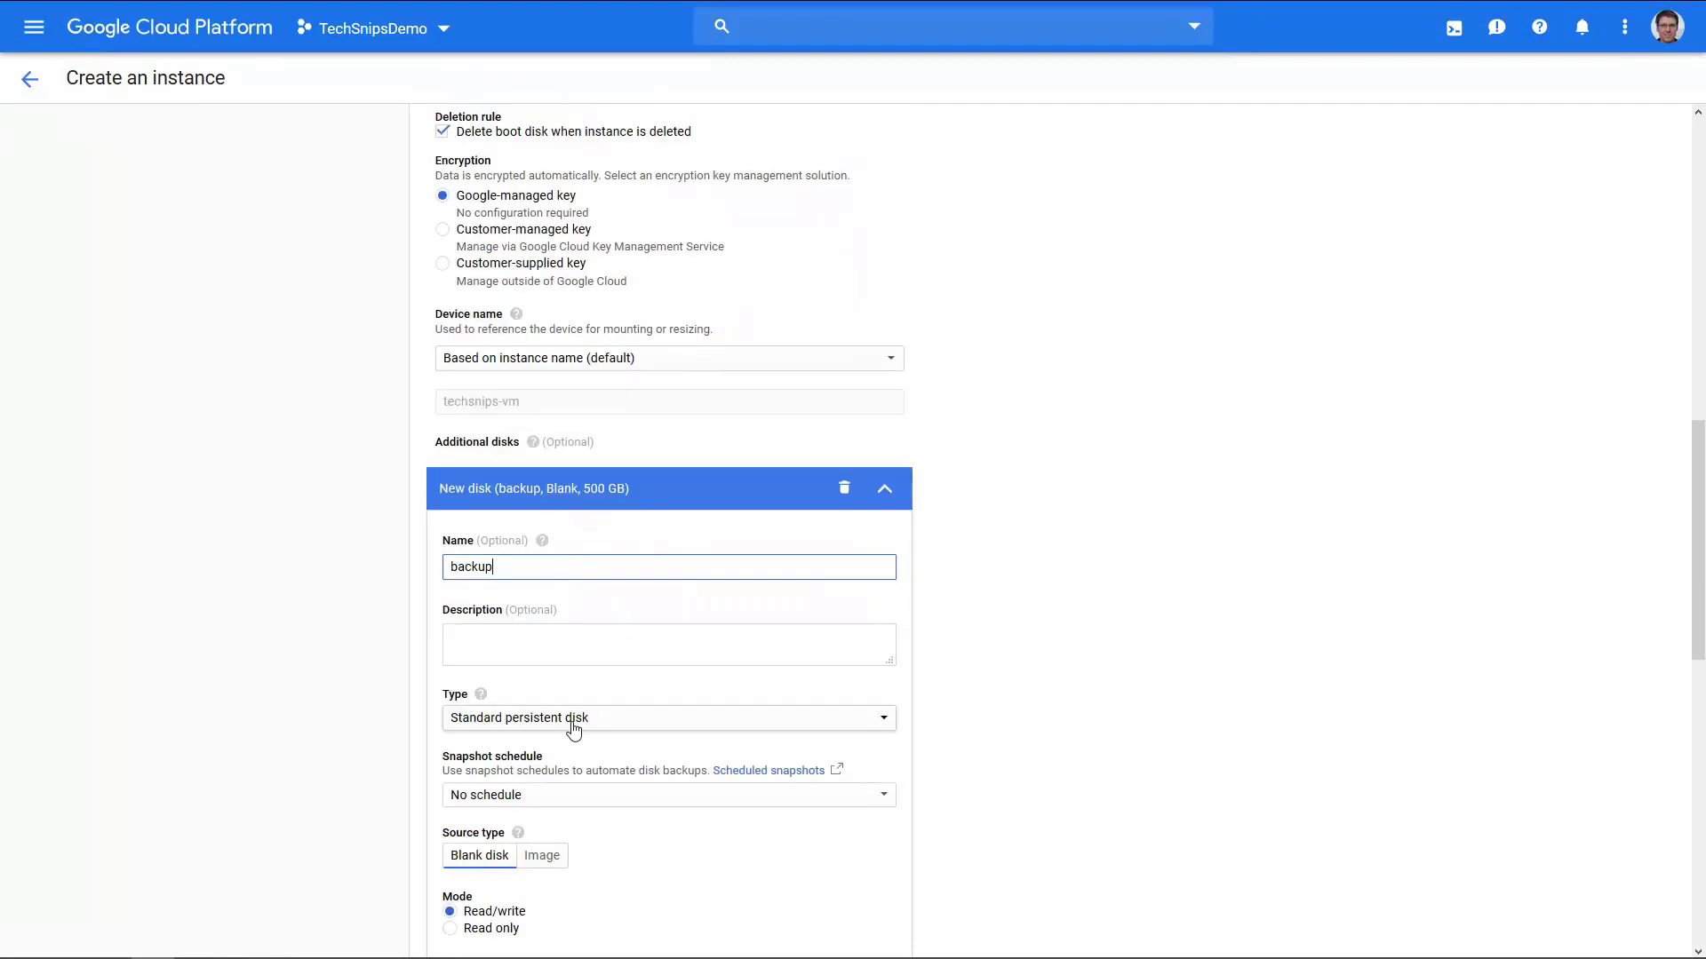
pyautogui.click(571, 717)
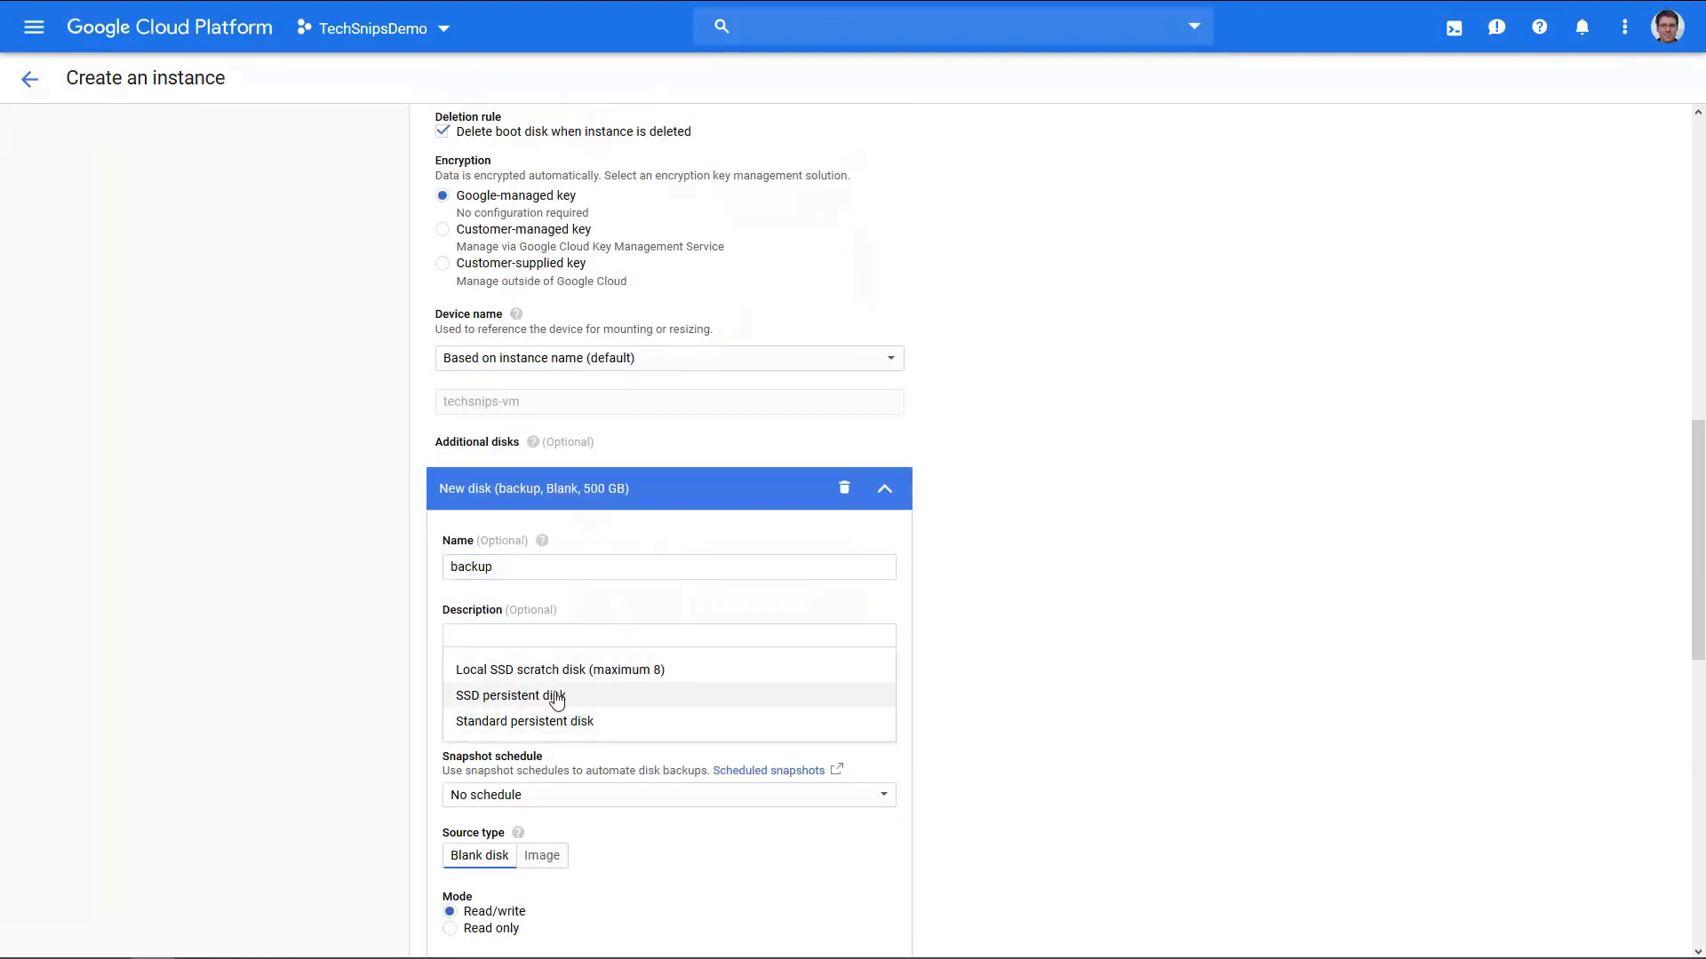
pyautogui.click(591, 679)
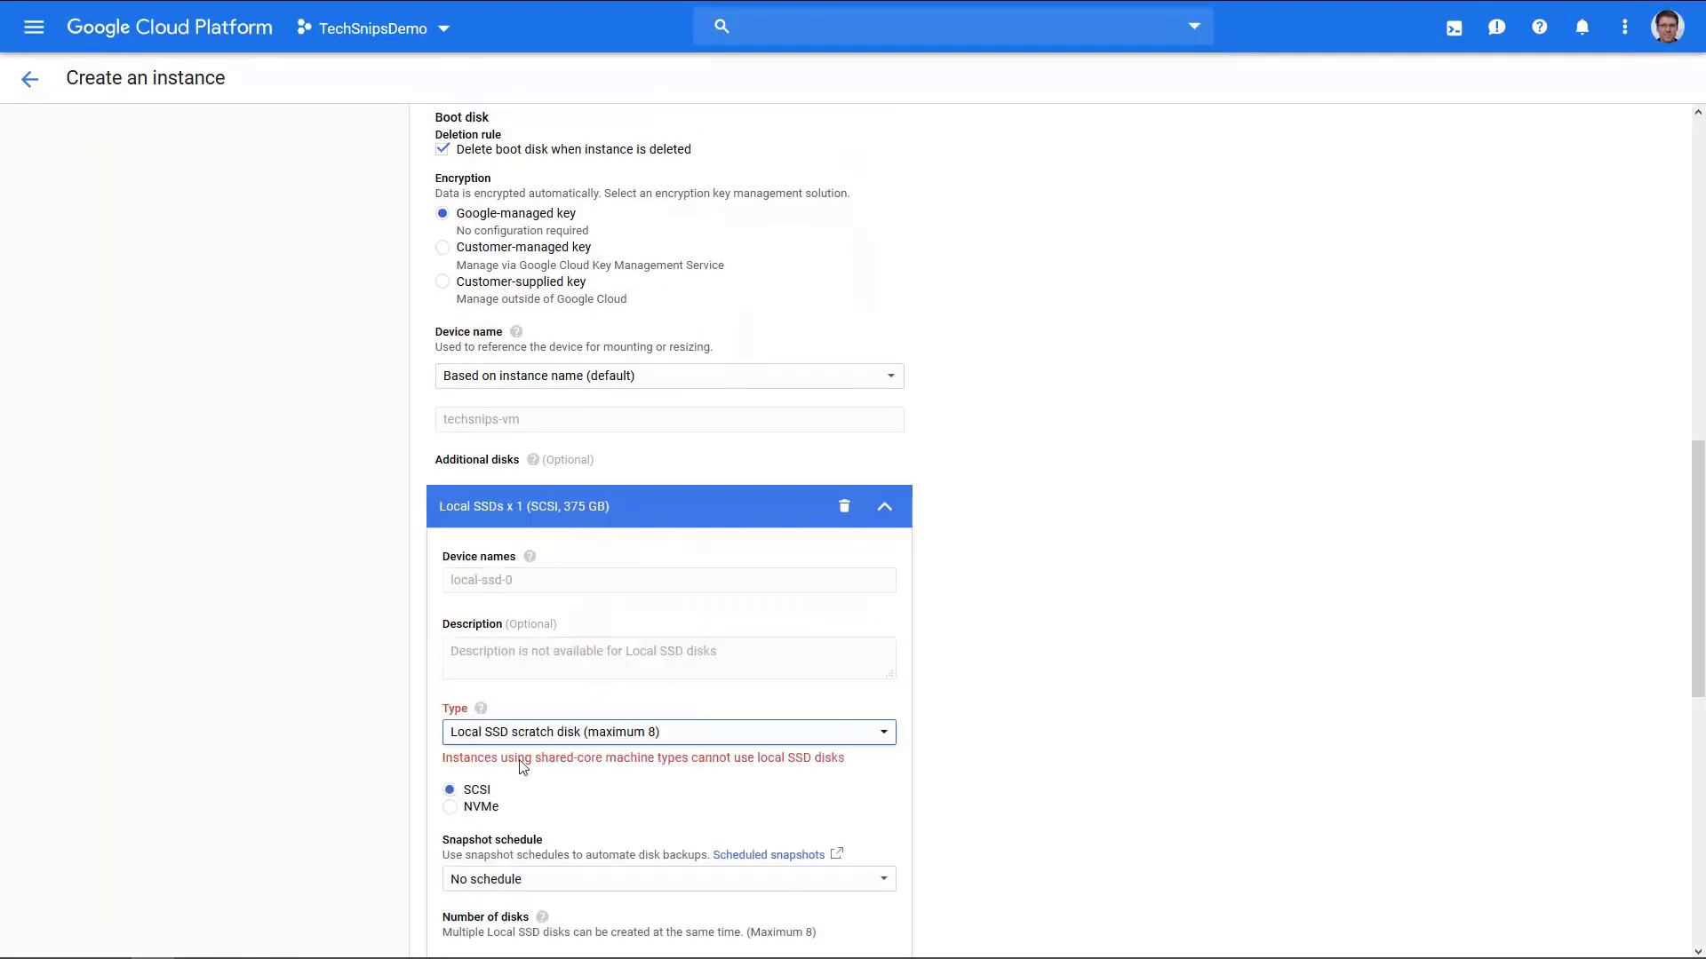
pyautogui.scroll(-1, 497, 746)
pyautogui.click(494, 775)
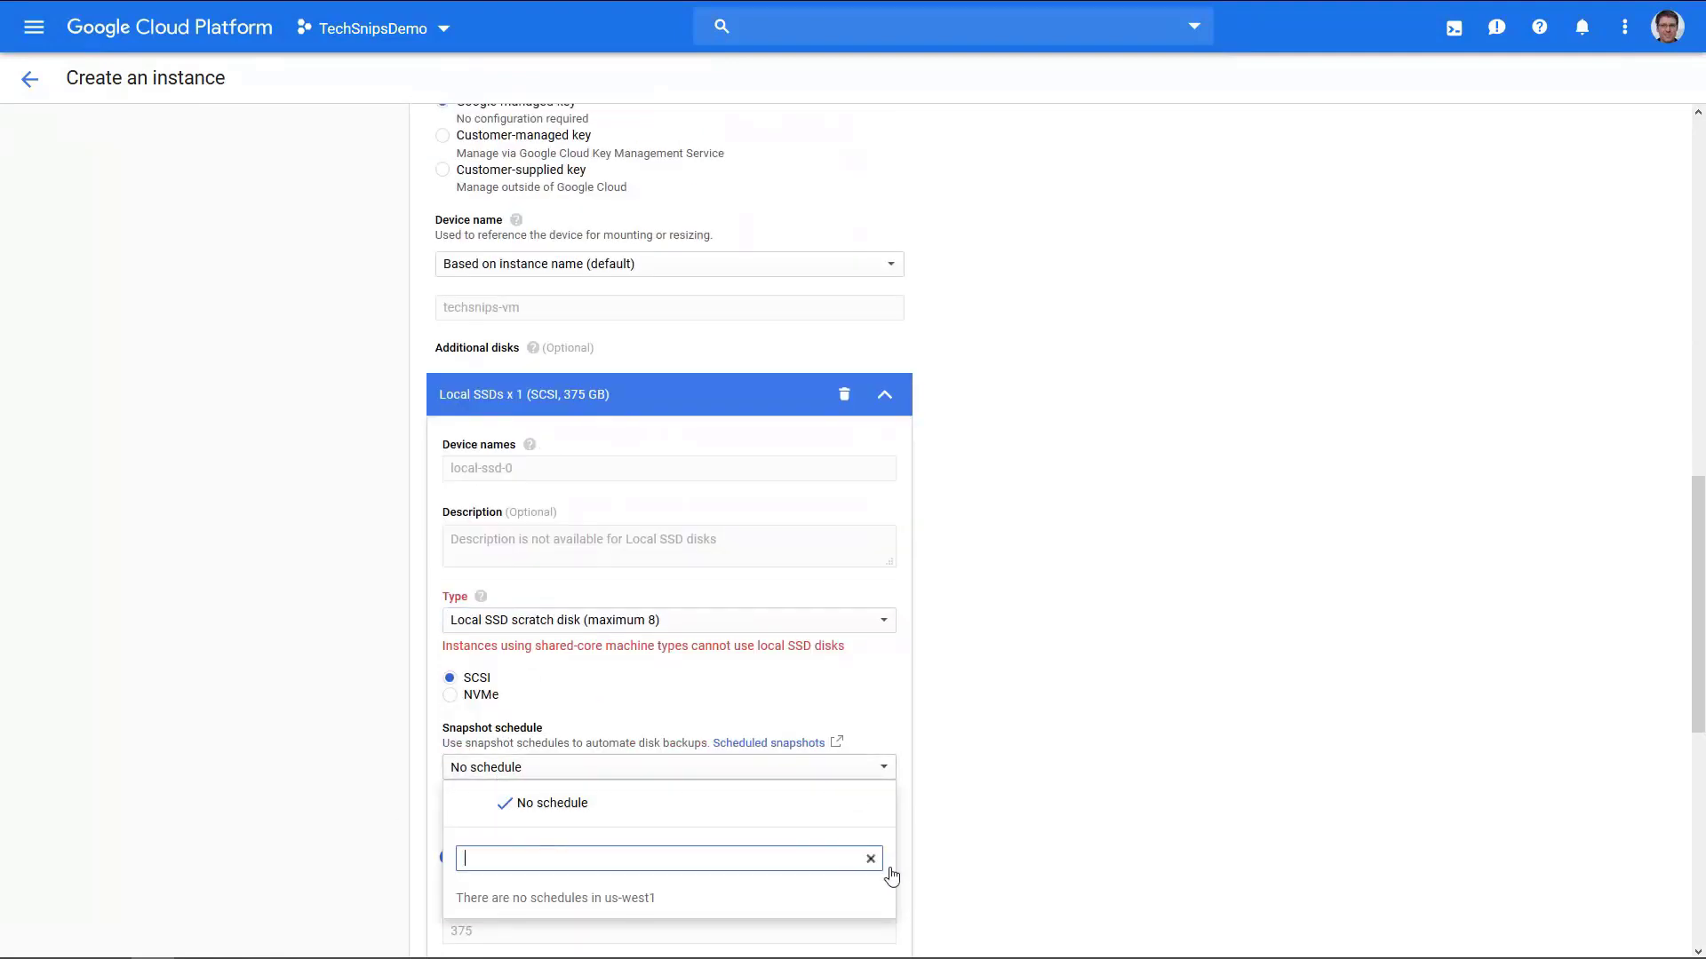
pyautogui.click(934, 868)
pyautogui.scroll(-4, 935, 867)
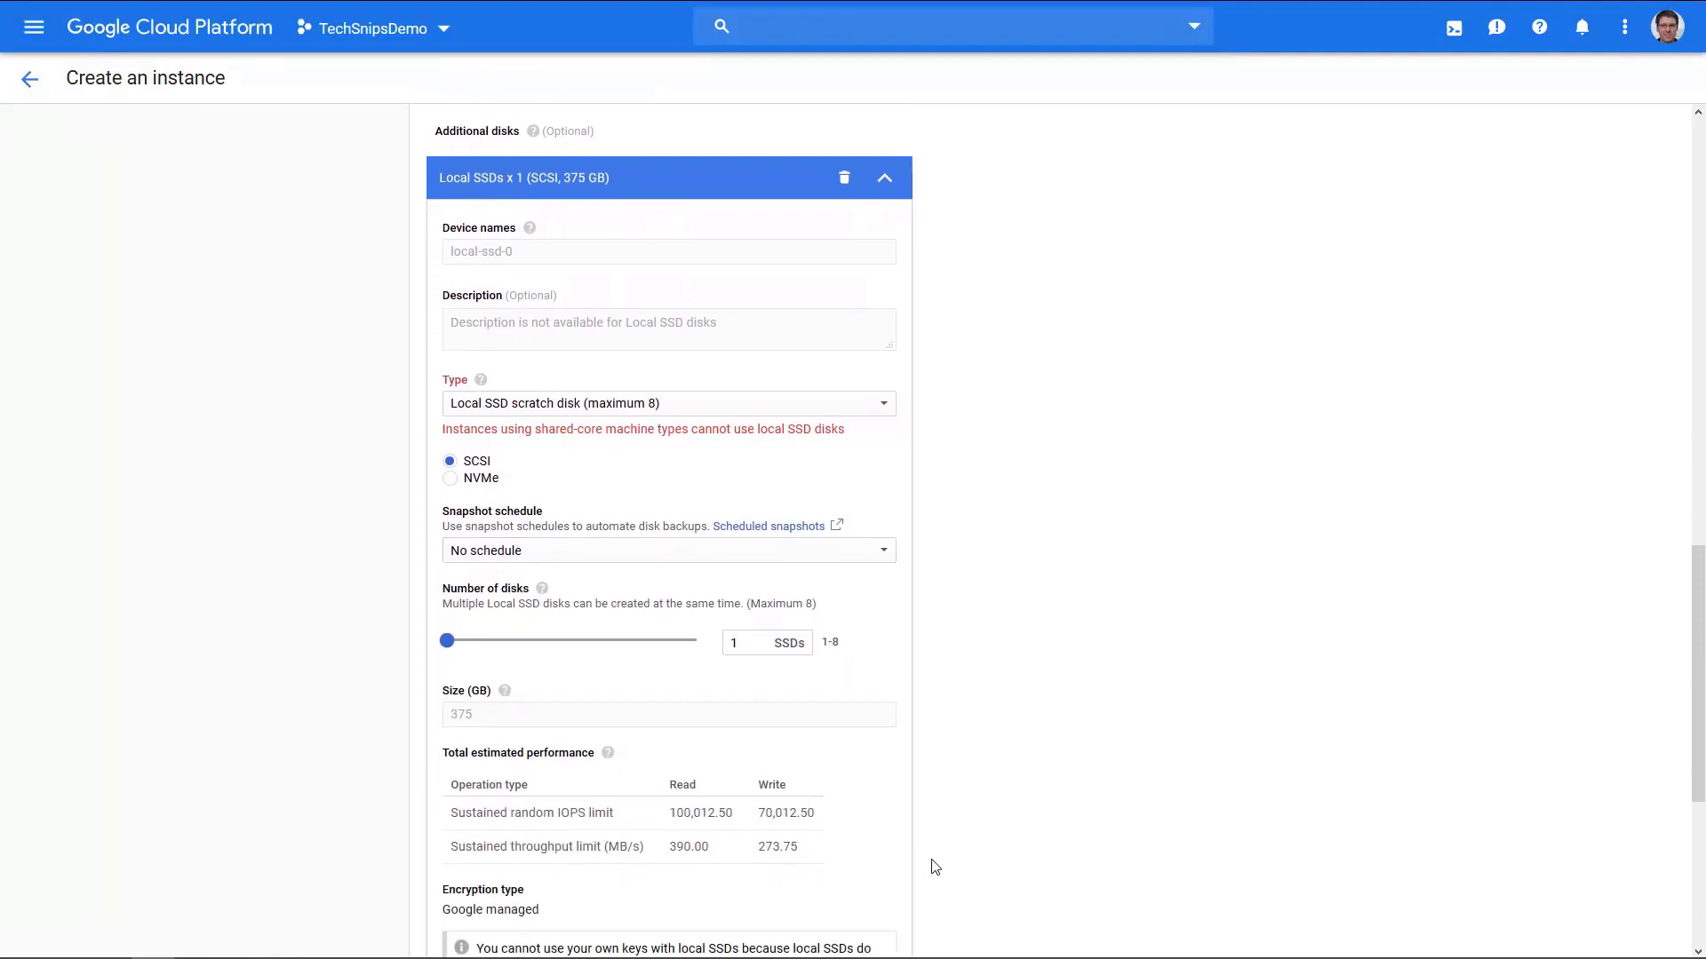
pyautogui.scroll(3, 935, 868)
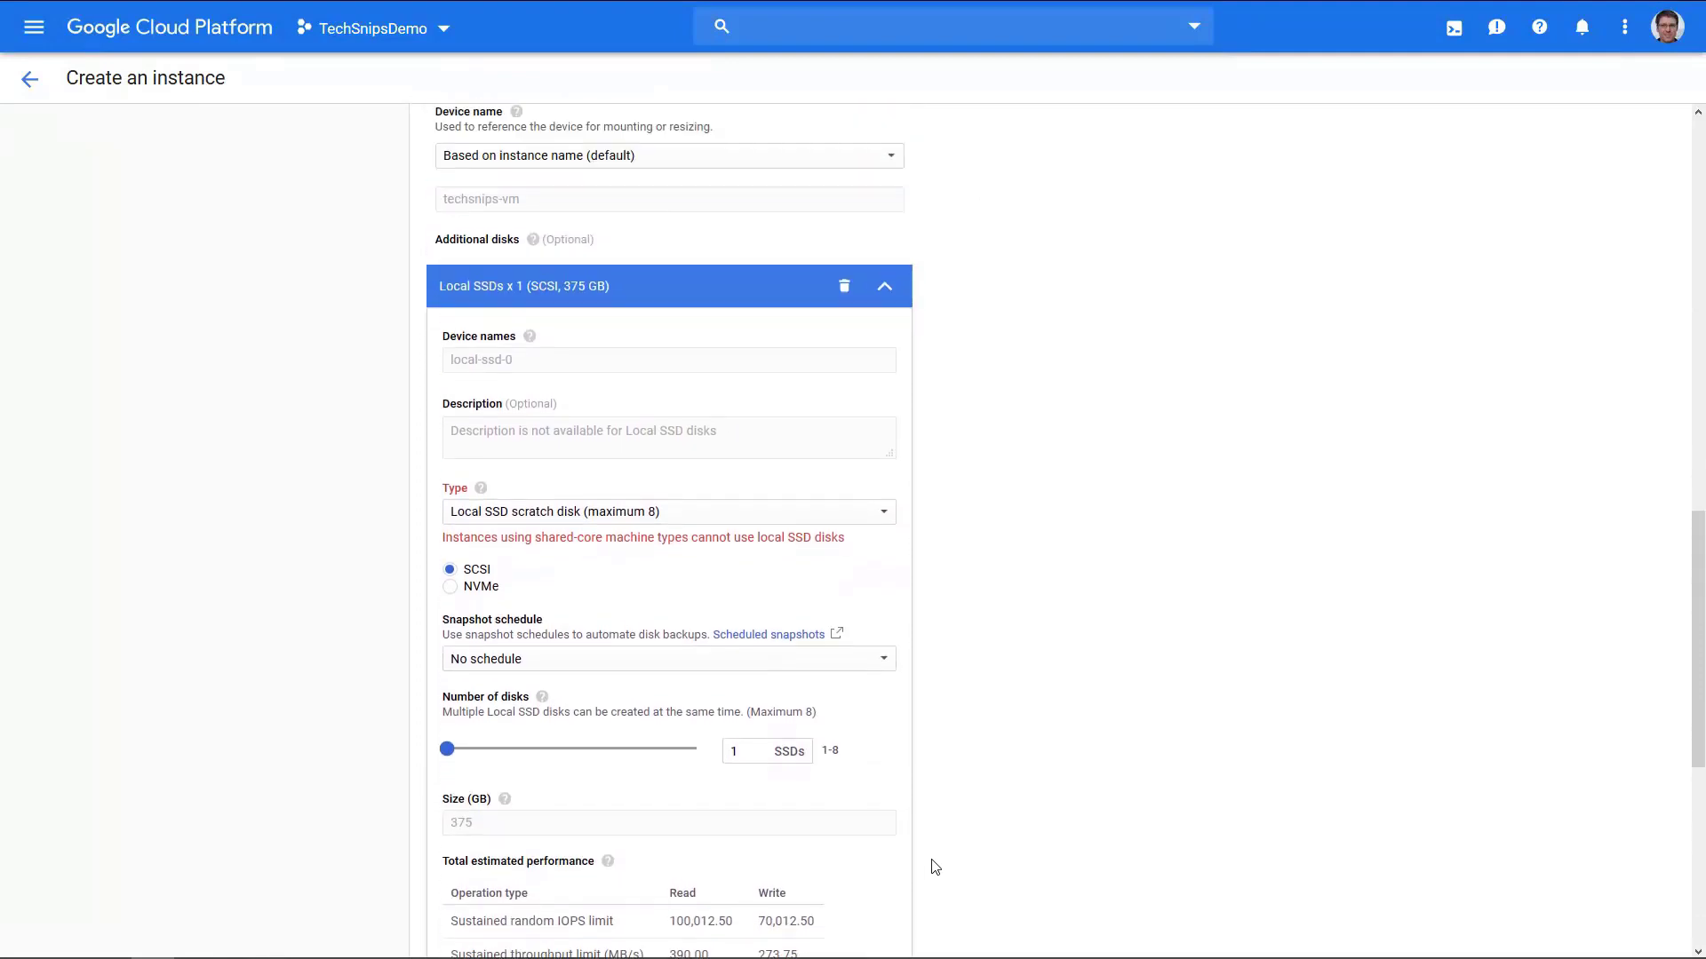
pyautogui.click(845, 293)
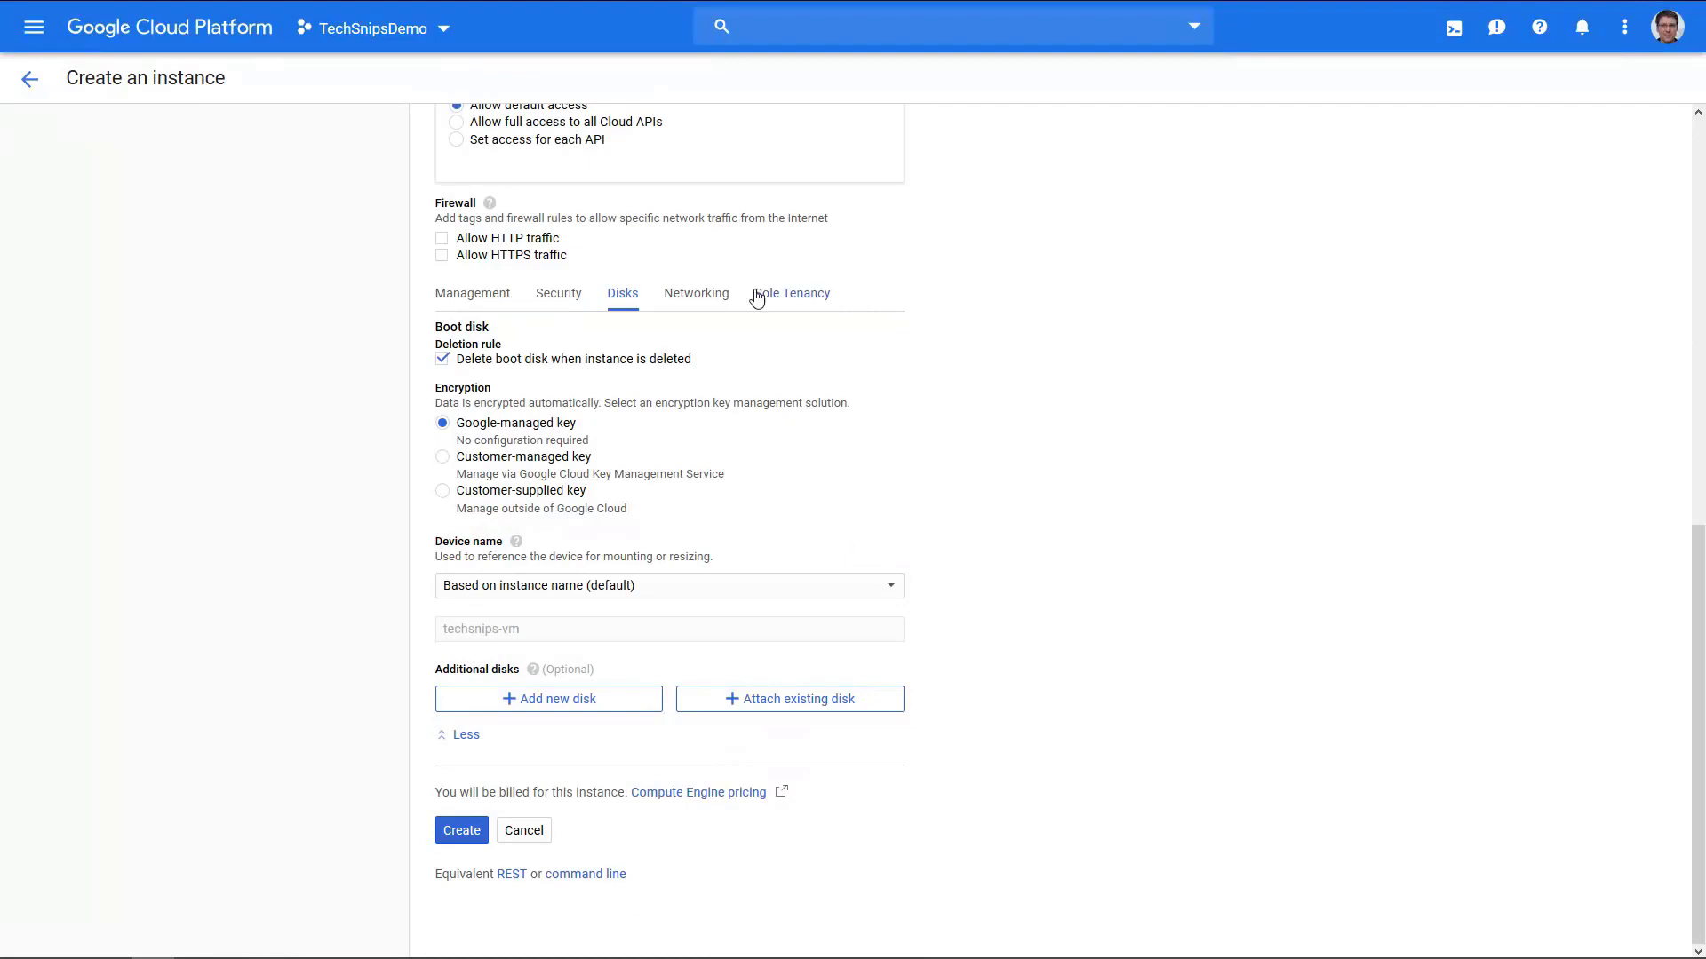
# Examine the networking and sole tenancy settings, collapse the advanced options, and review the instance's monthly cost estimate
pyautogui.click(701, 298)
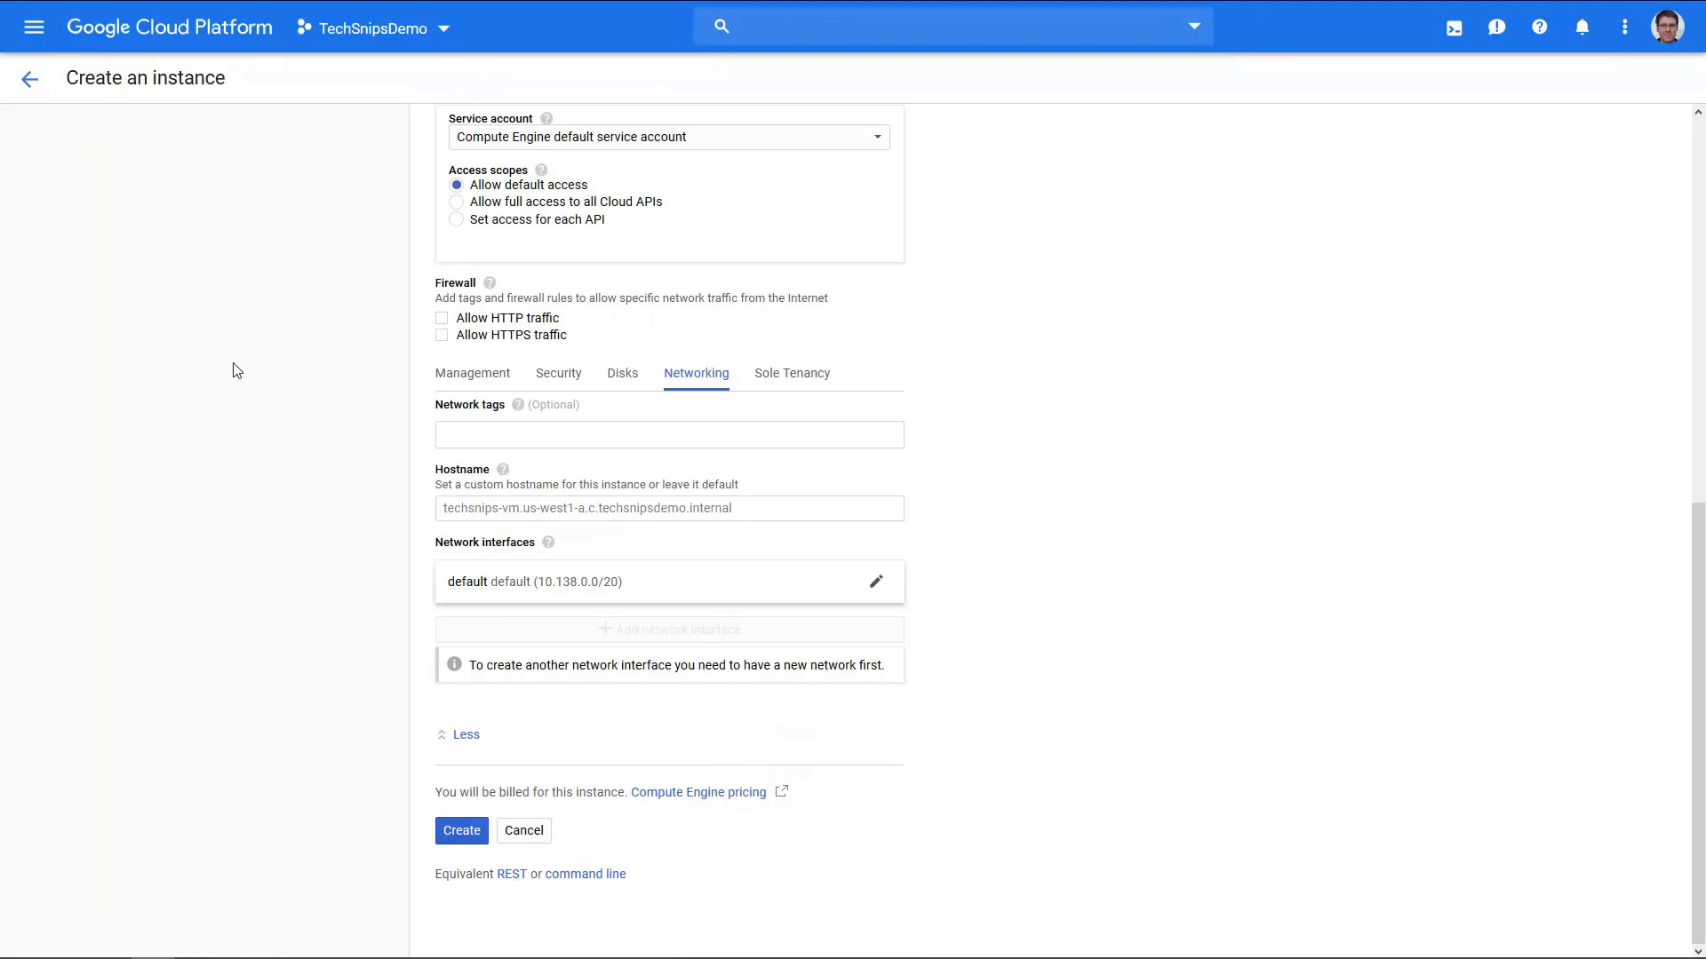
pyautogui.click(782, 373)
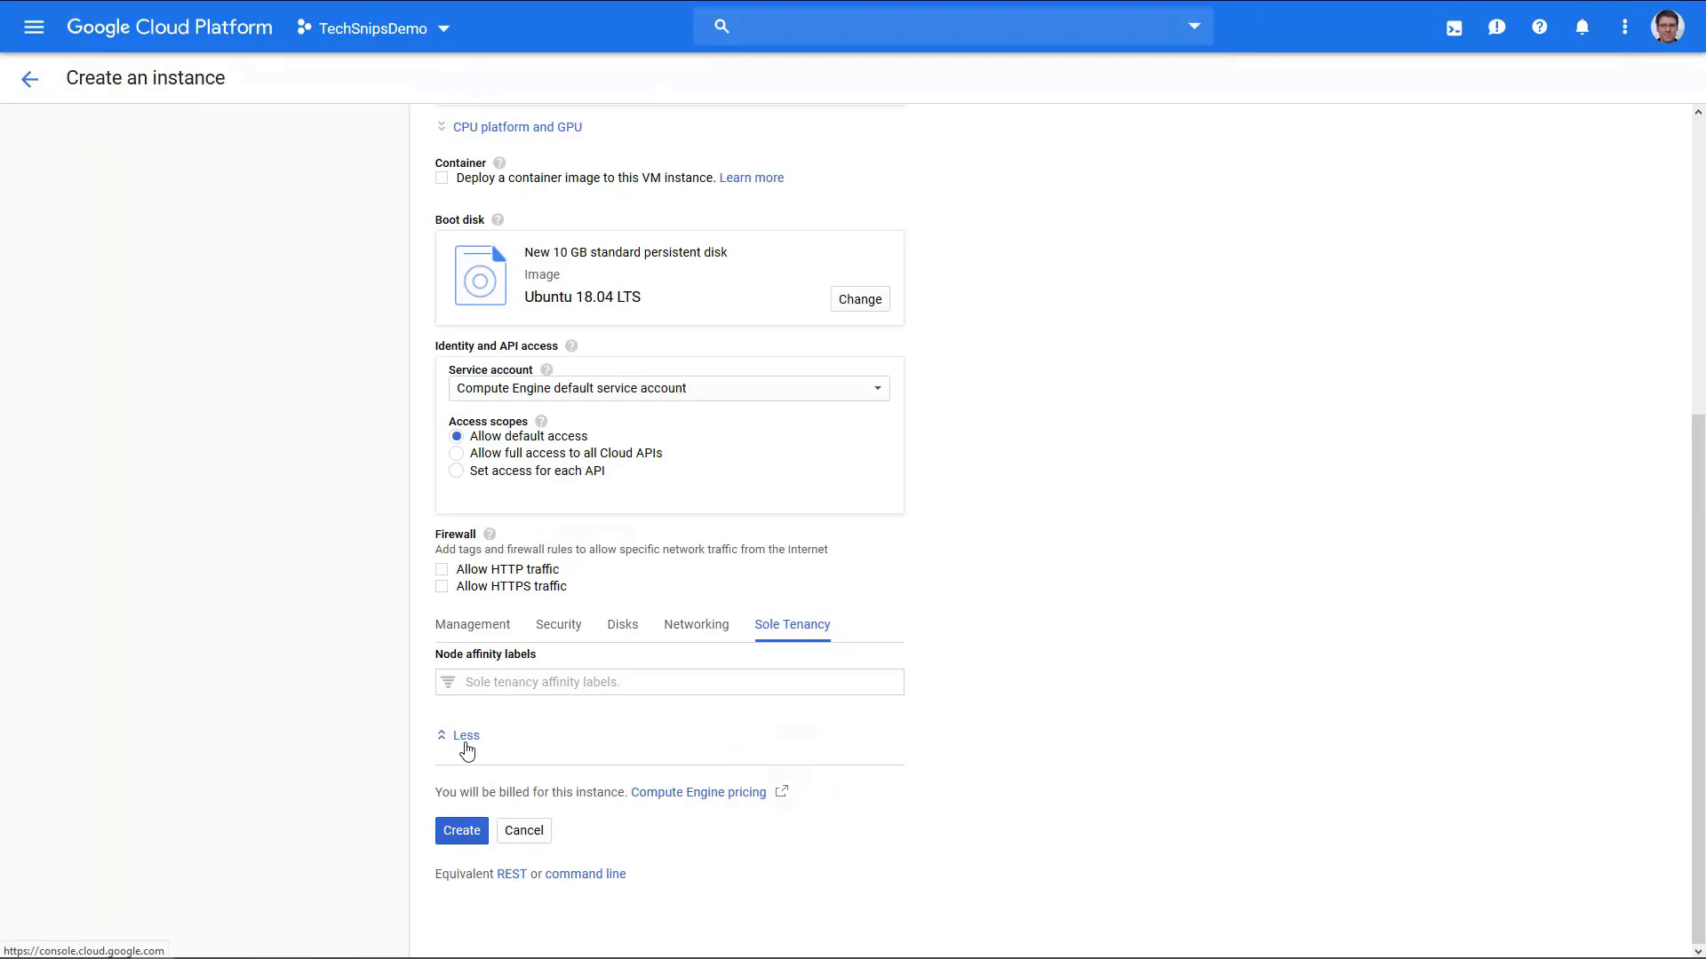
pyautogui.click(465, 736)
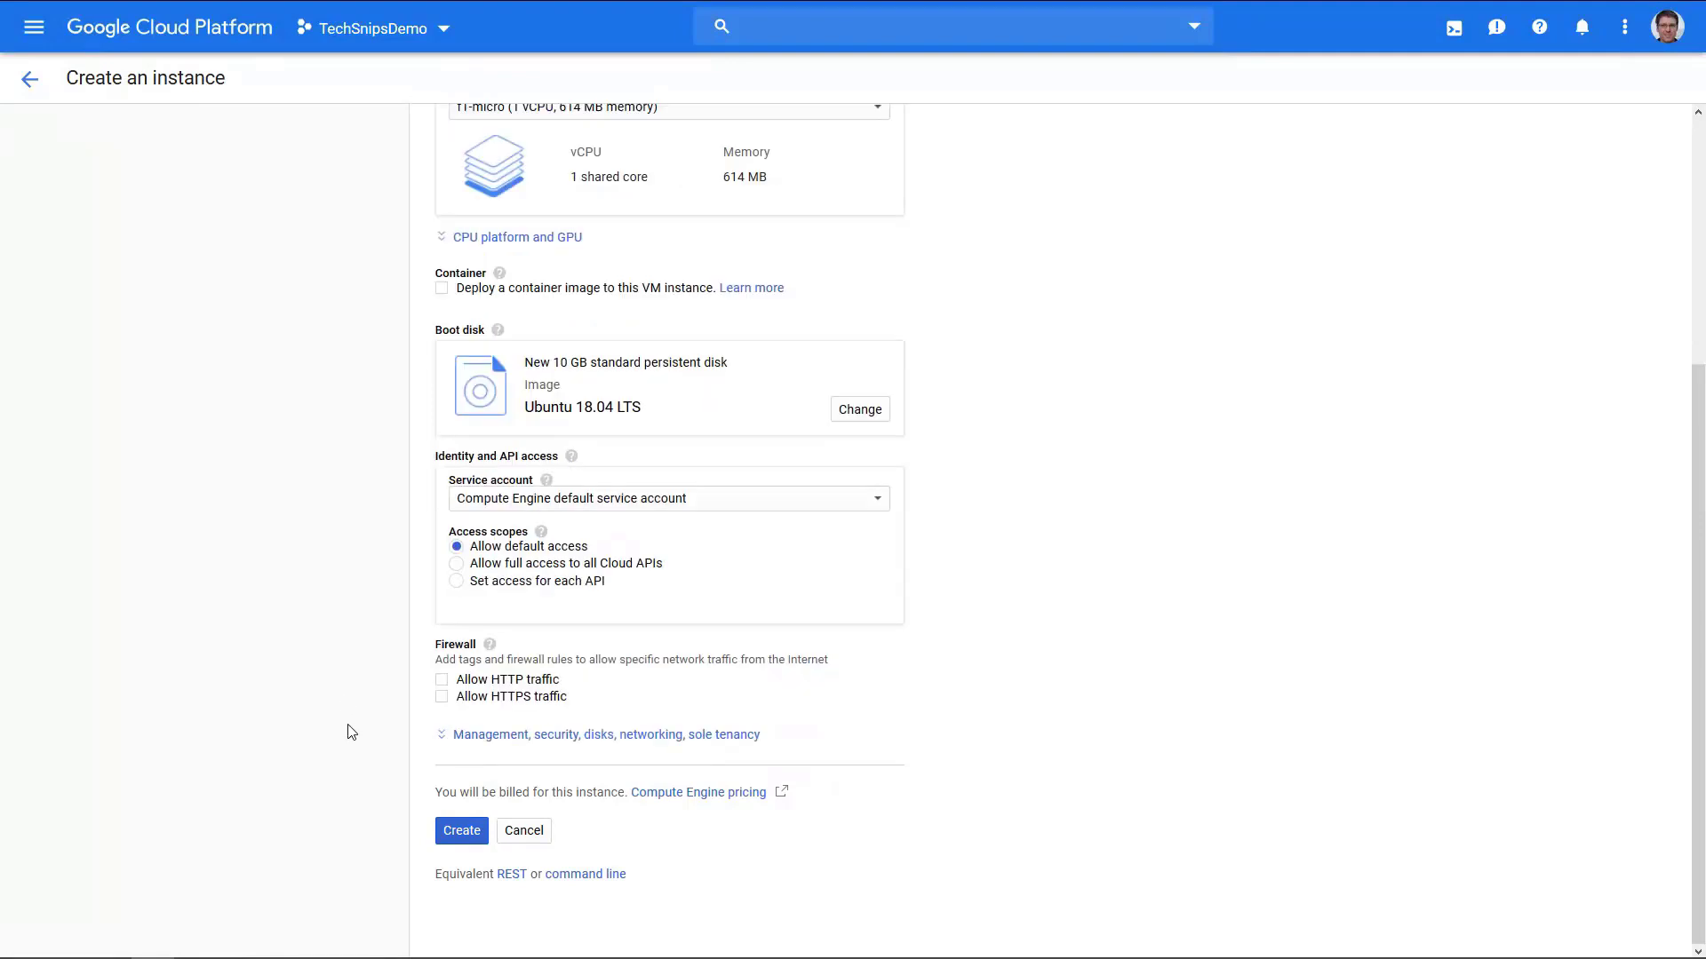
pyautogui.scroll(3, 349, 732)
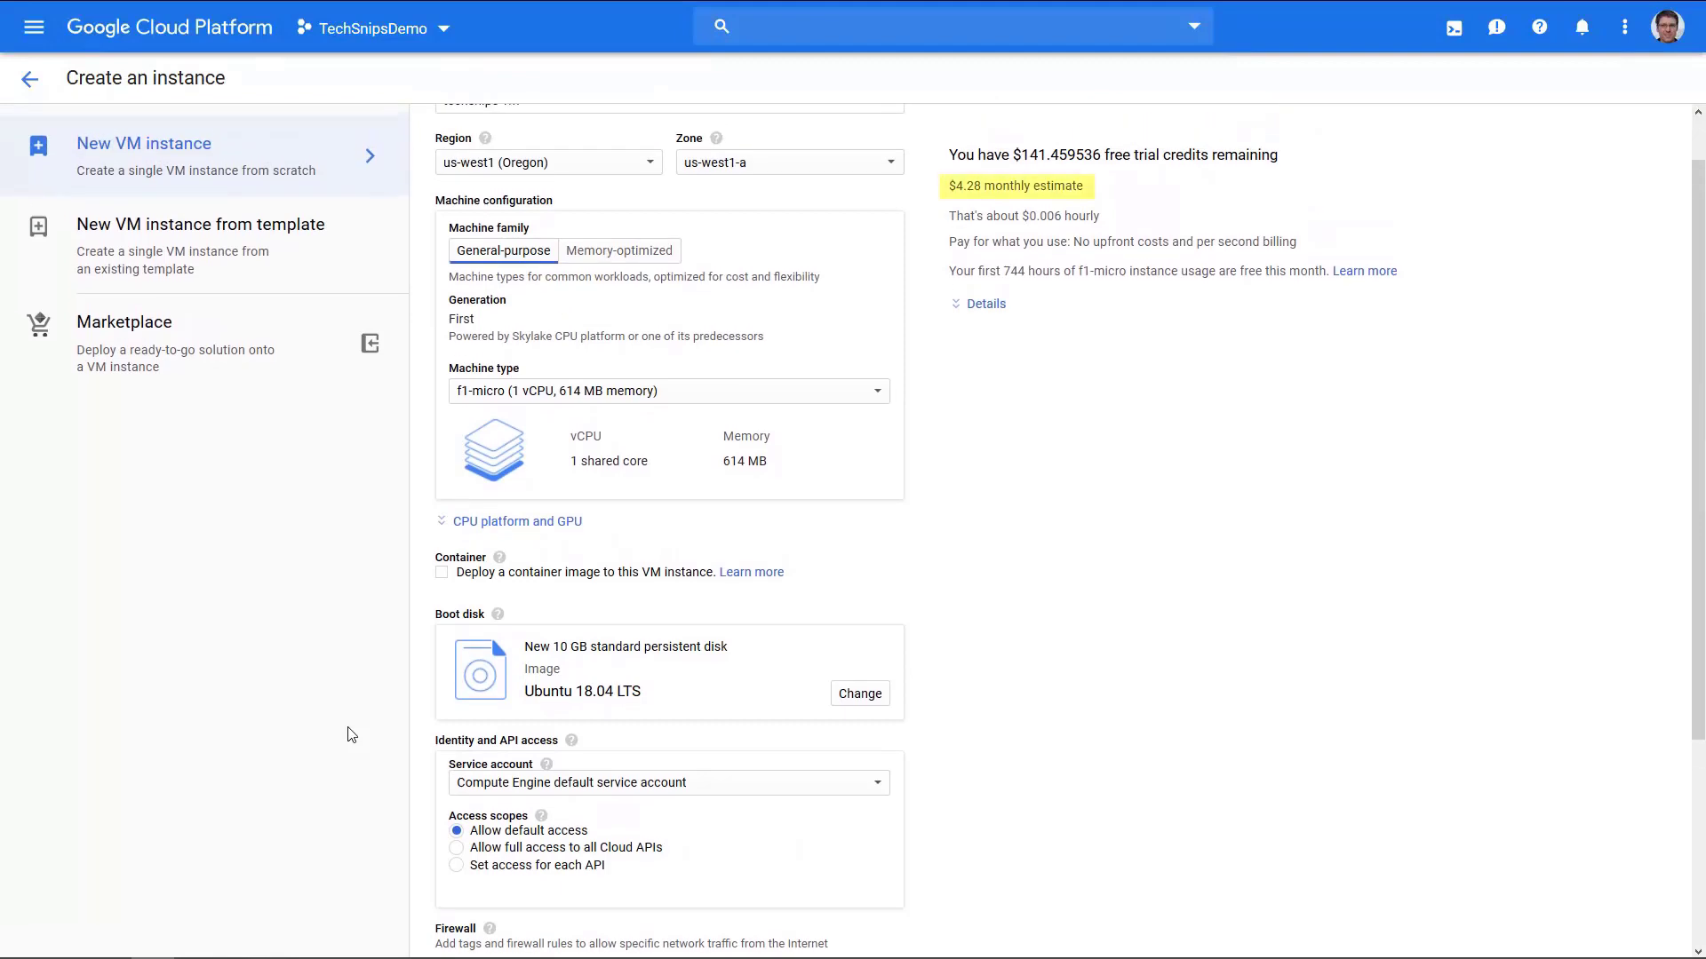
pyautogui.scroll(-3, 349, 734)
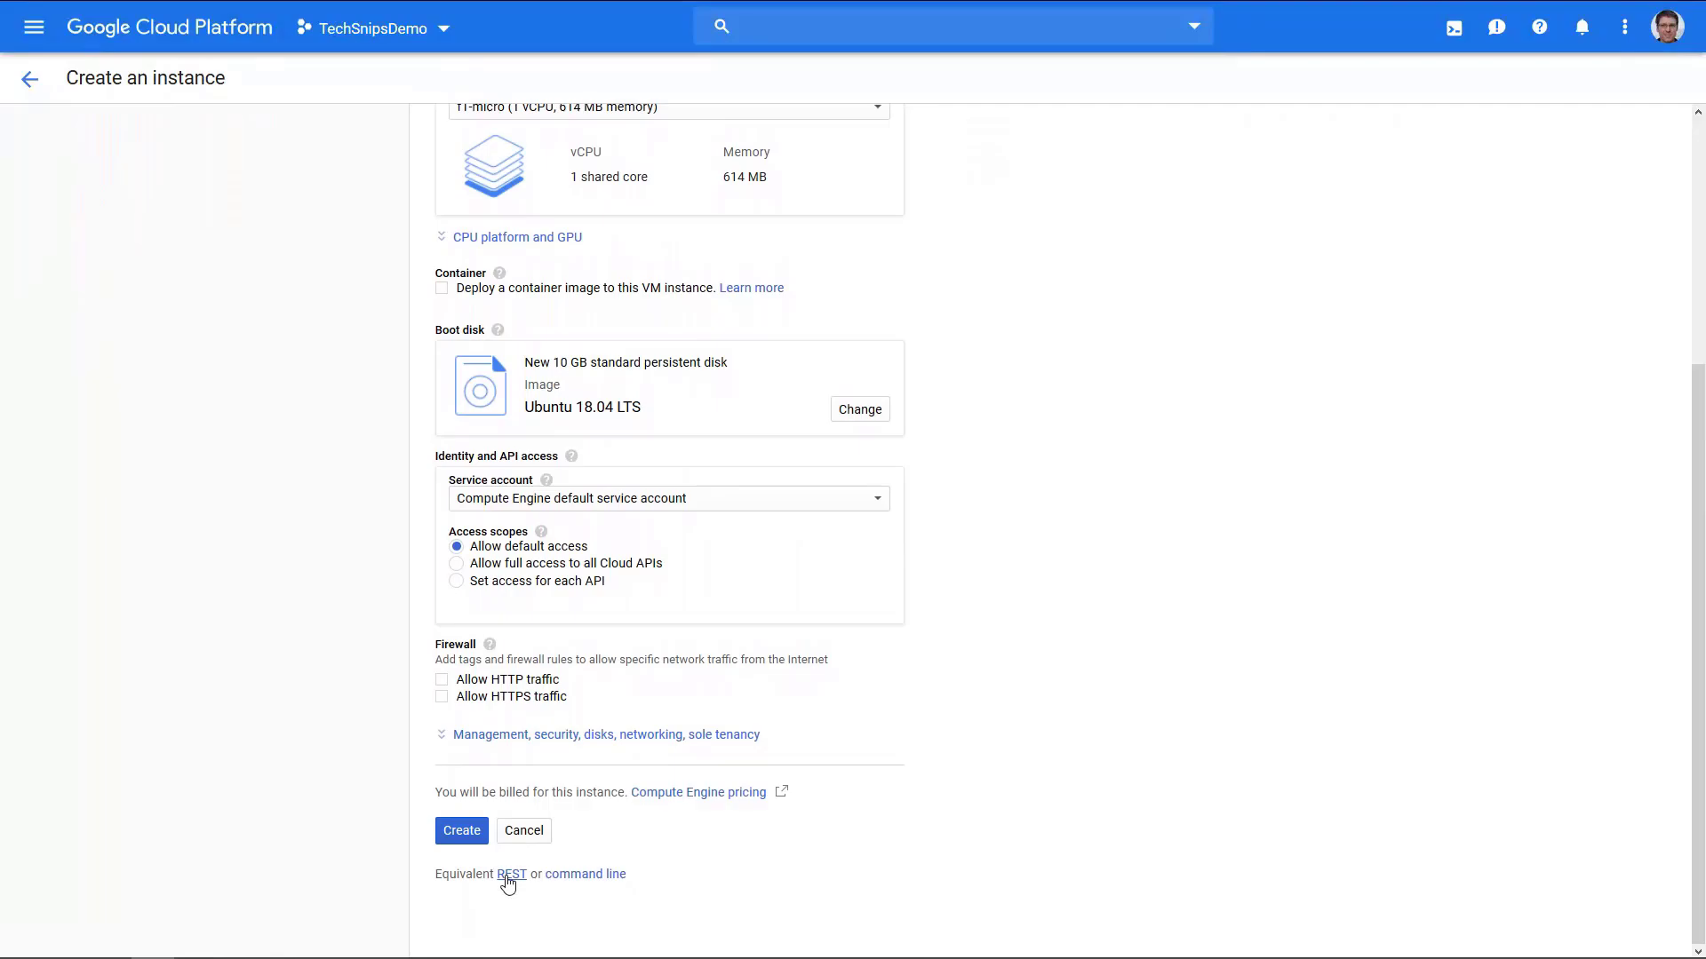
# Examine the equivalent REST request and the gcloud command line for the configured instance, closing each afterward
pyautogui.click(510, 875)
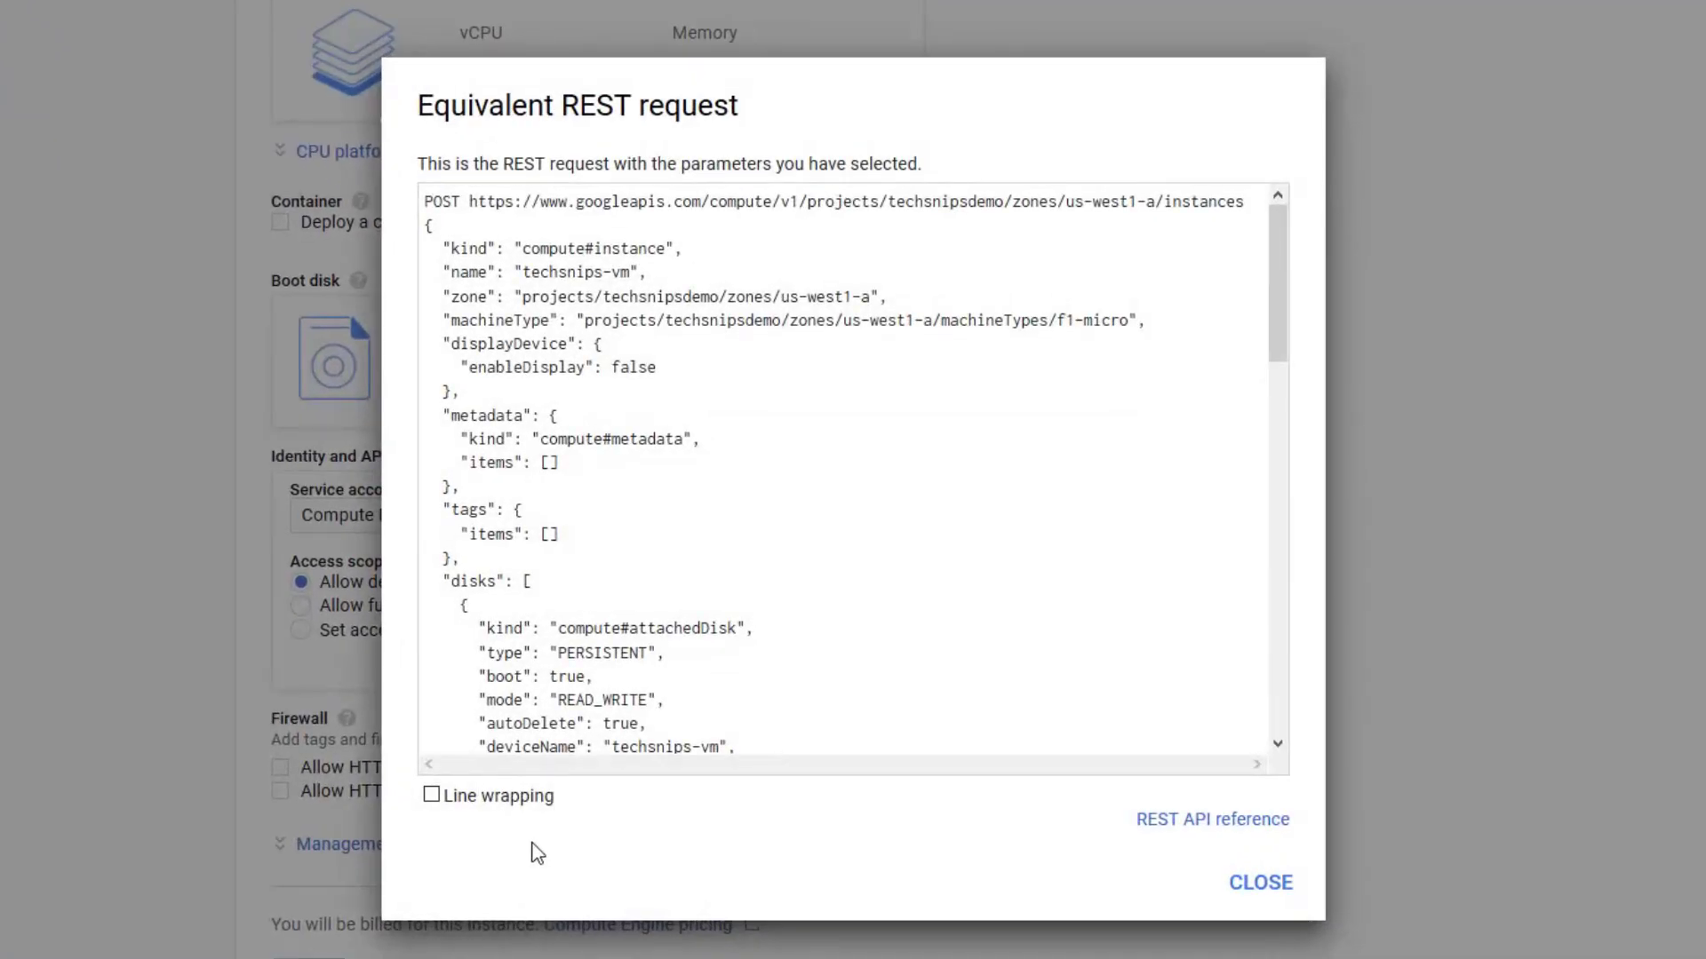
pyautogui.scroll(-8, 587, 726)
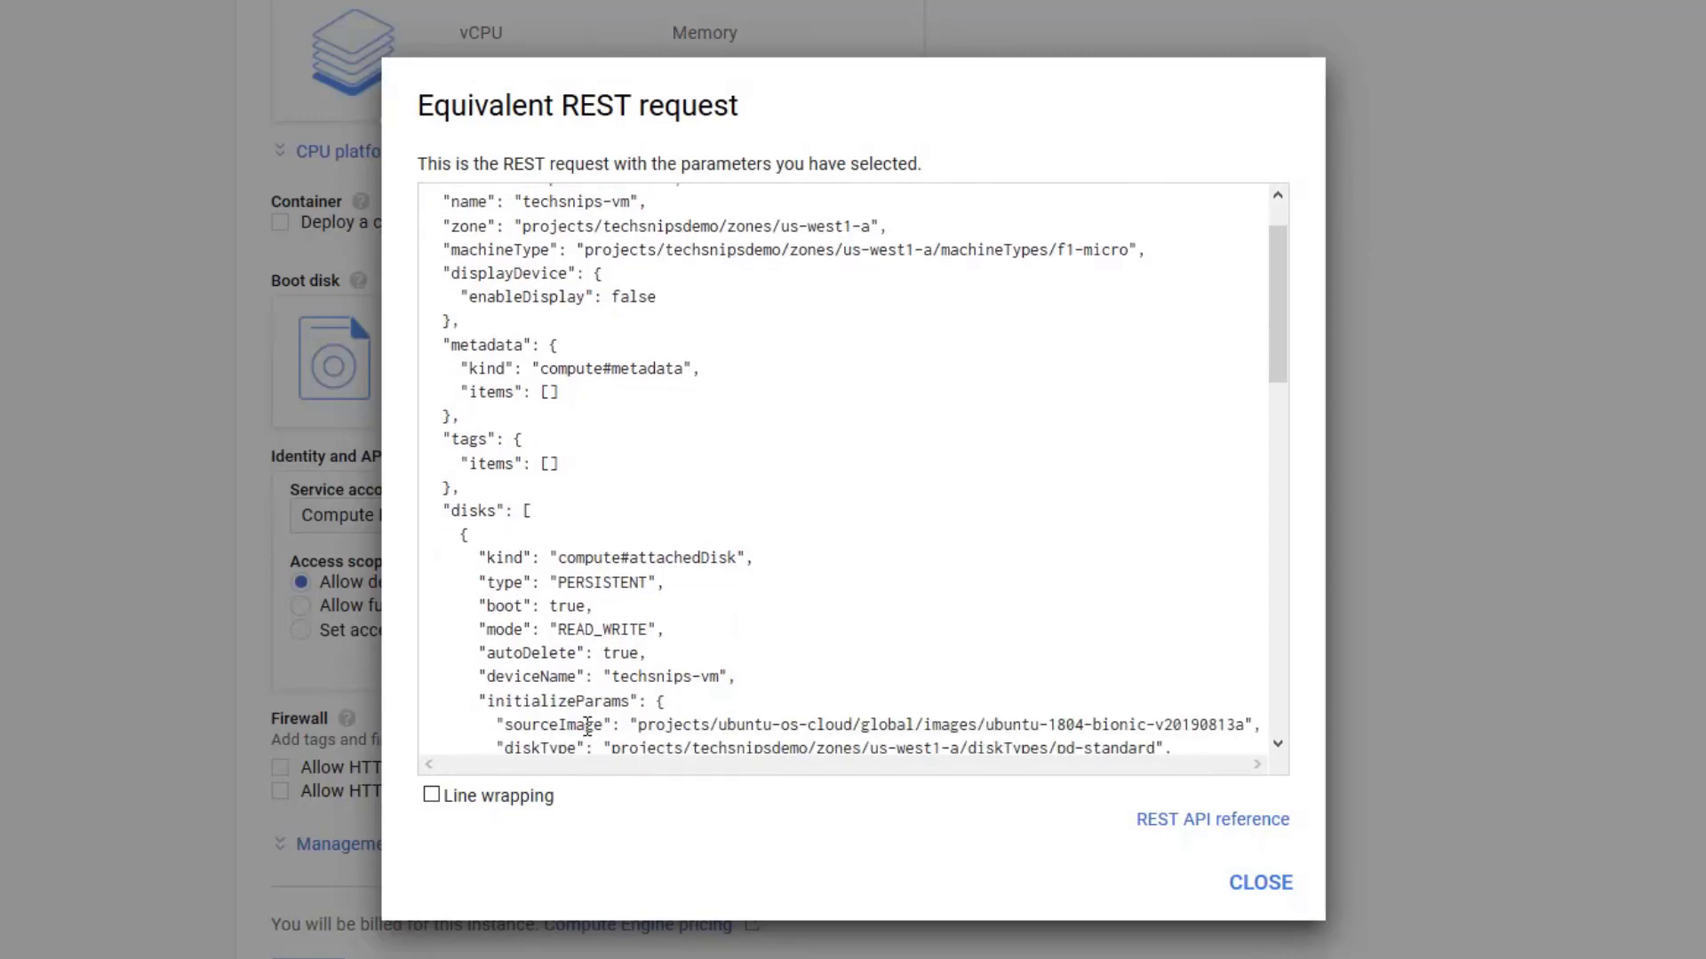
pyautogui.scroll(-5, 587, 727)
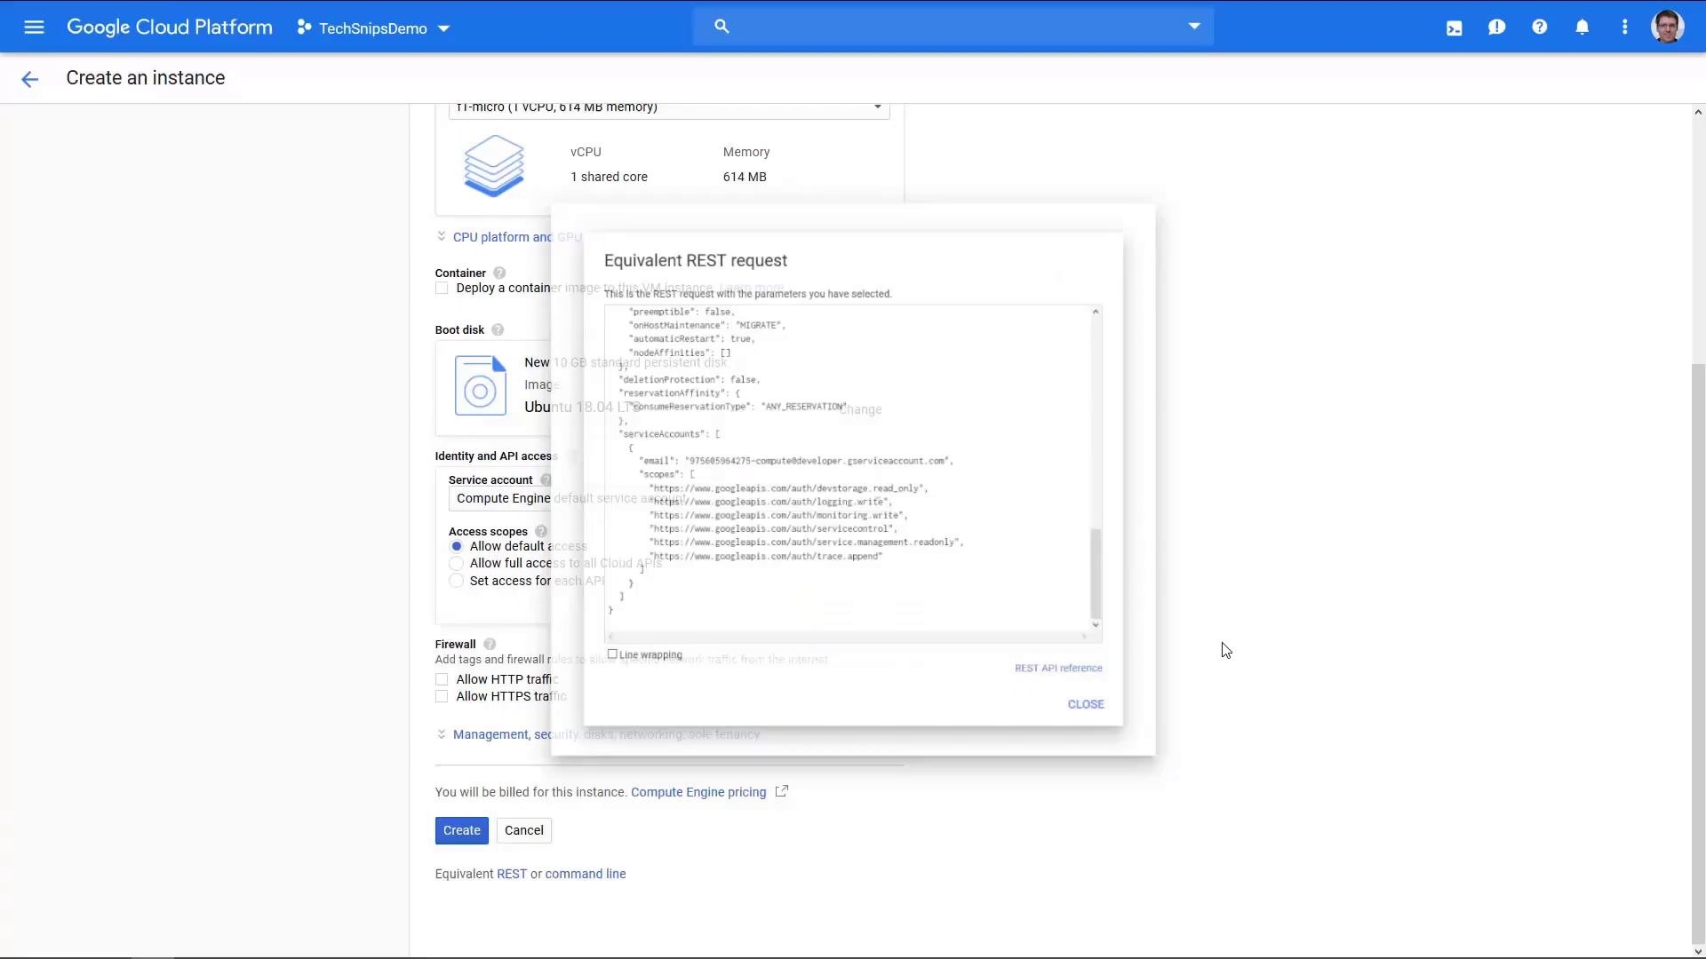
pyautogui.click(1171, 789)
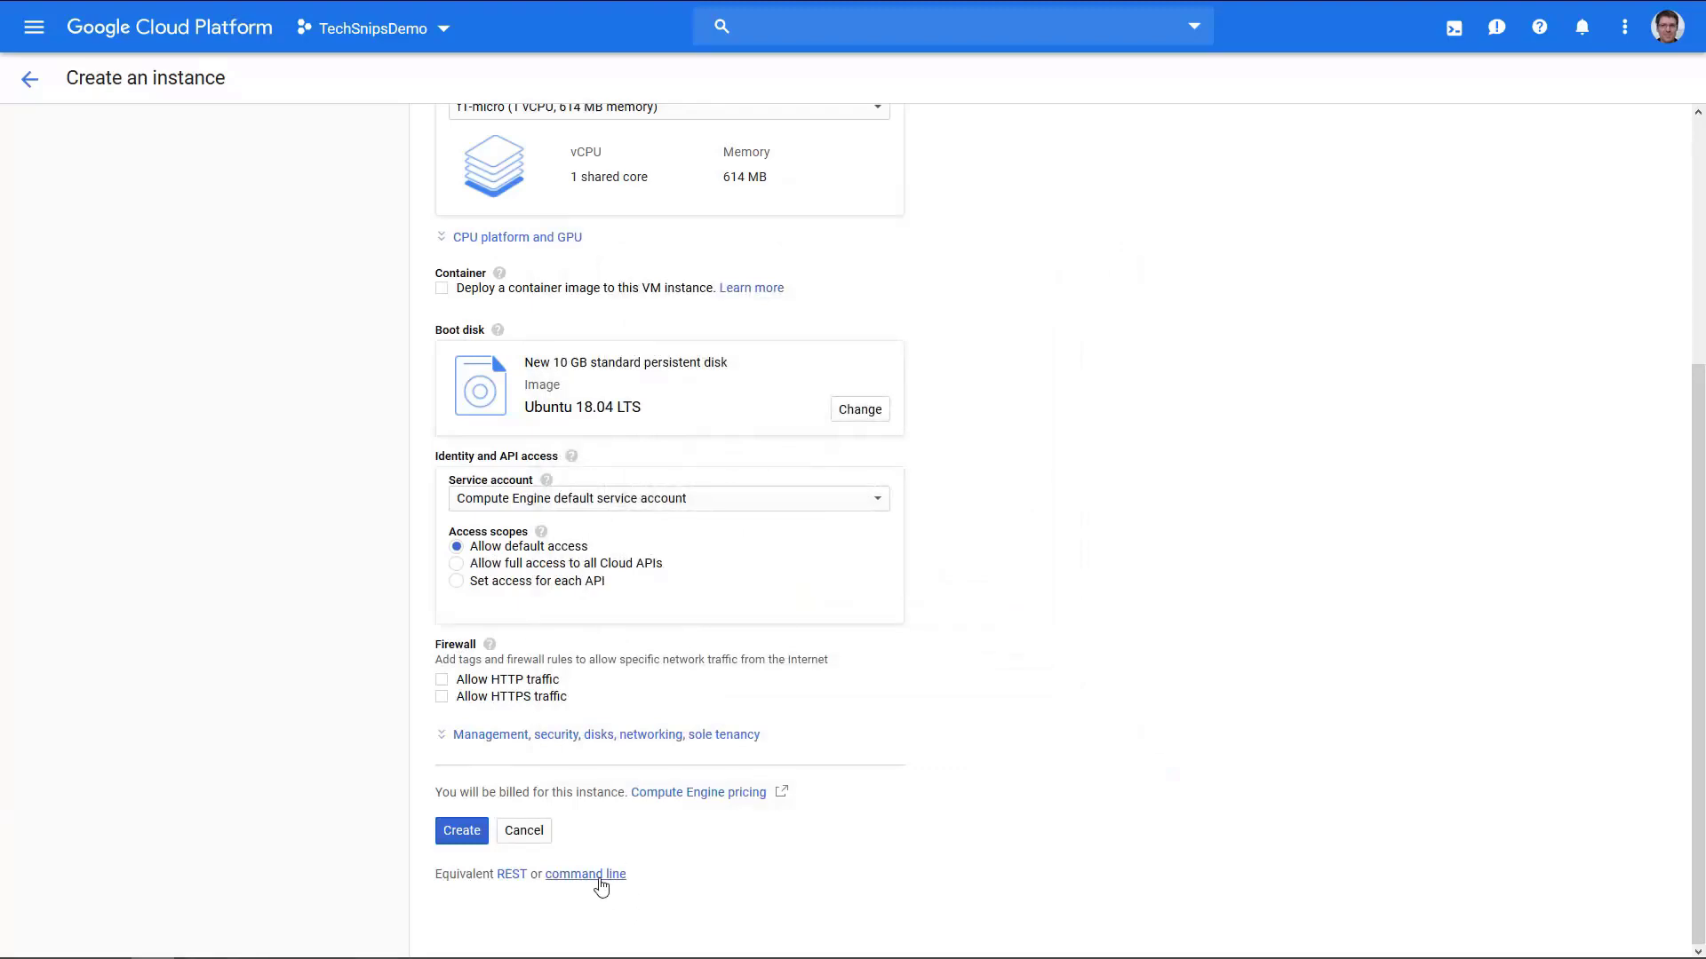
pyautogui.click(599, 880)
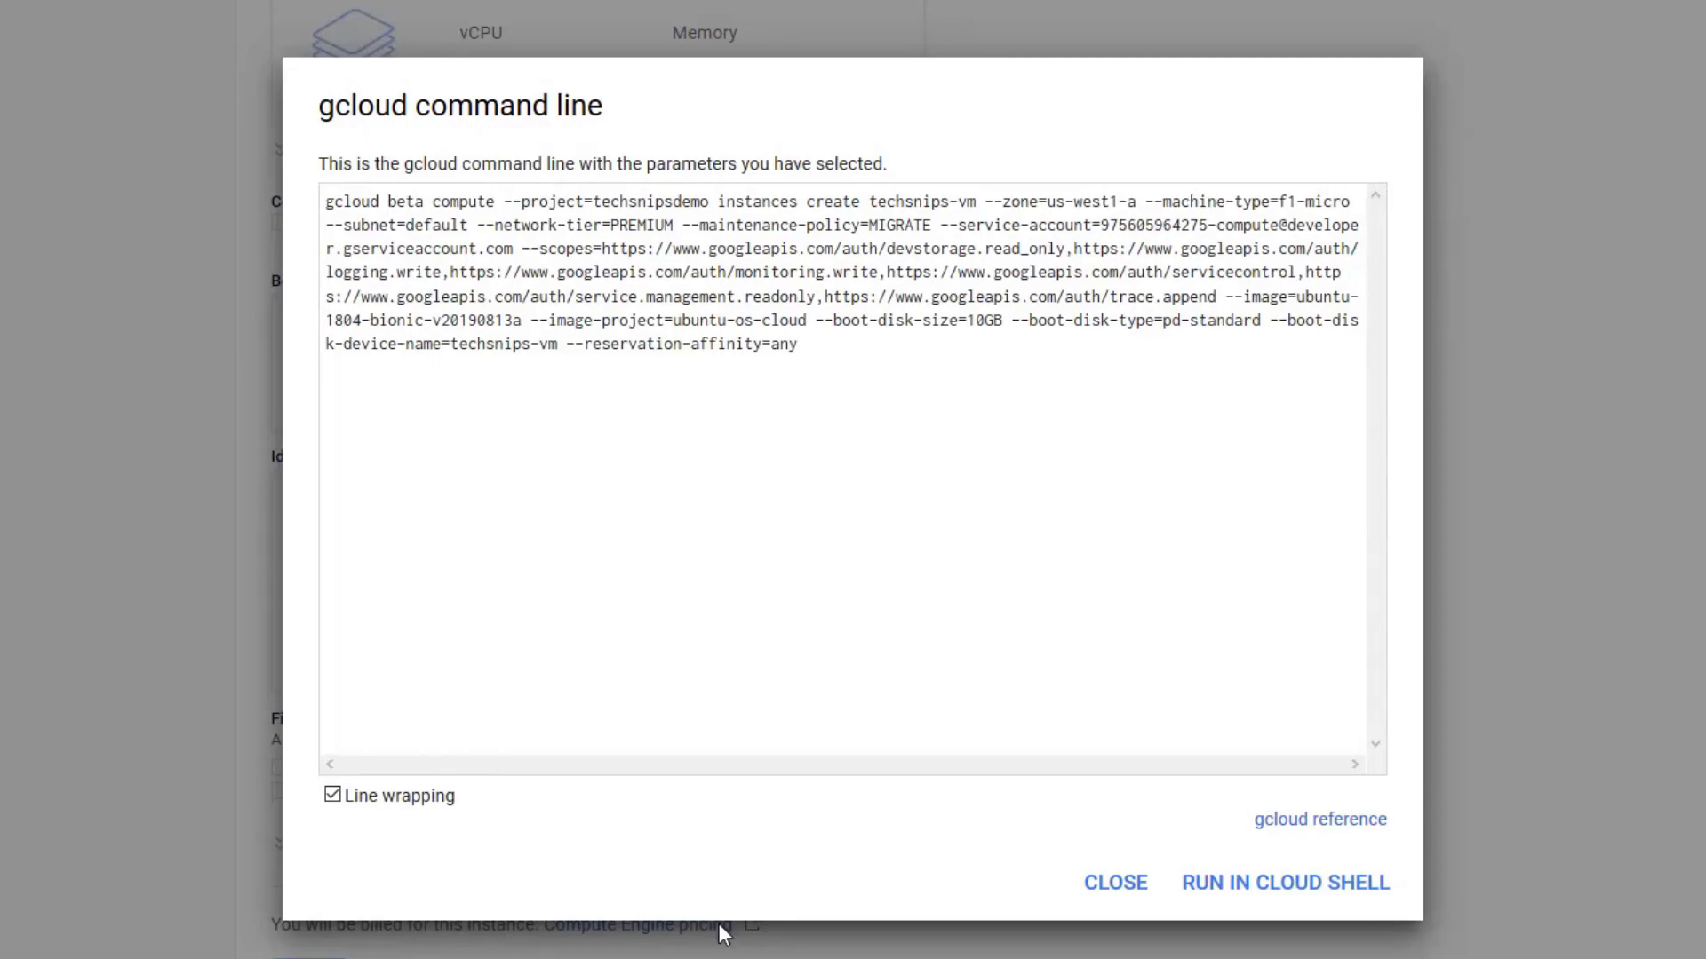
pyautogui.click(780, 841)
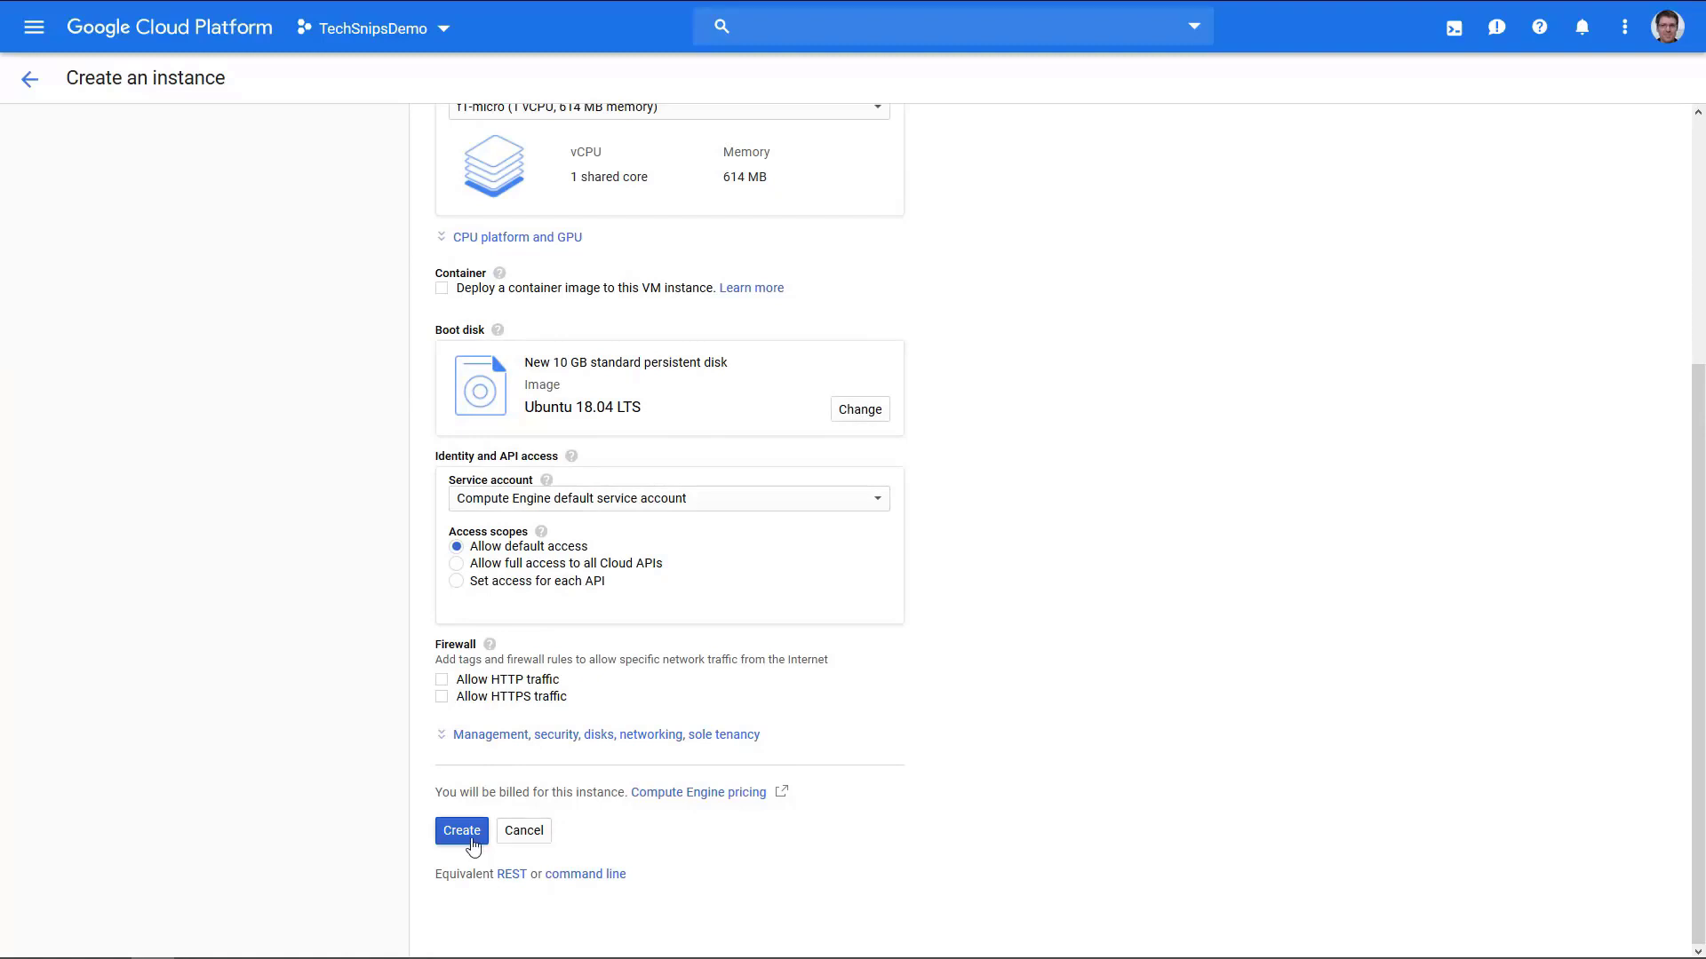
# Create the techsnips-vm instance and open an SSH connection to it from the VM instances list
pyautogui.click(462, 832)
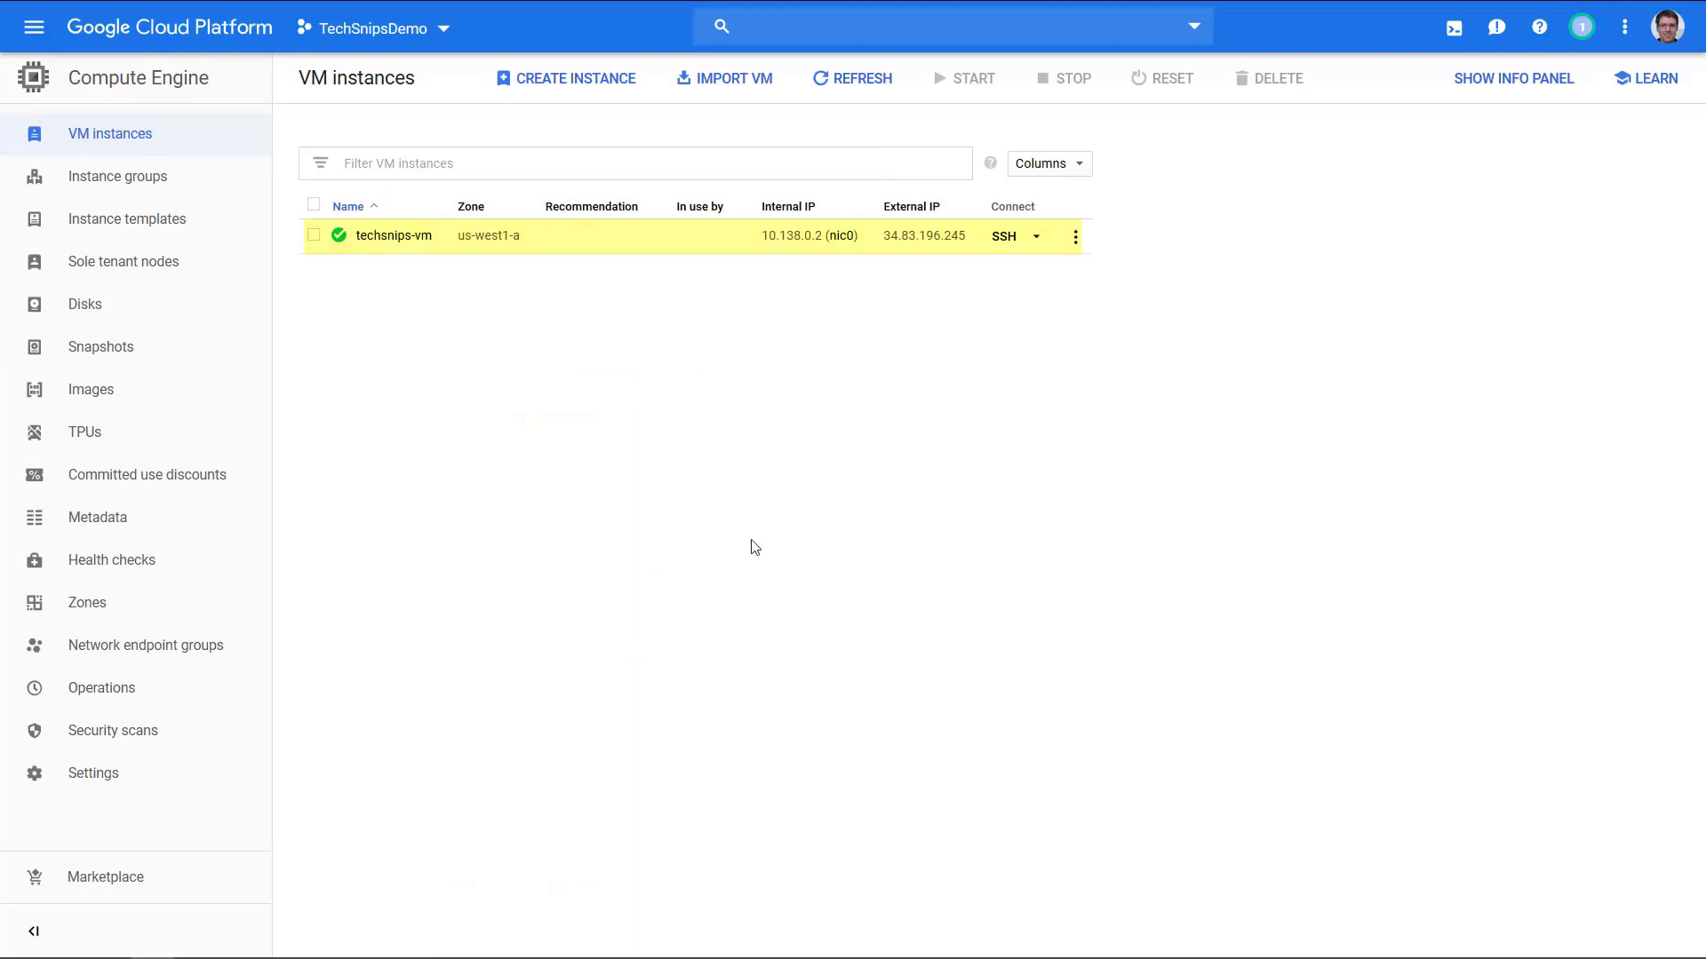
pyautogui.click(1007, 241)
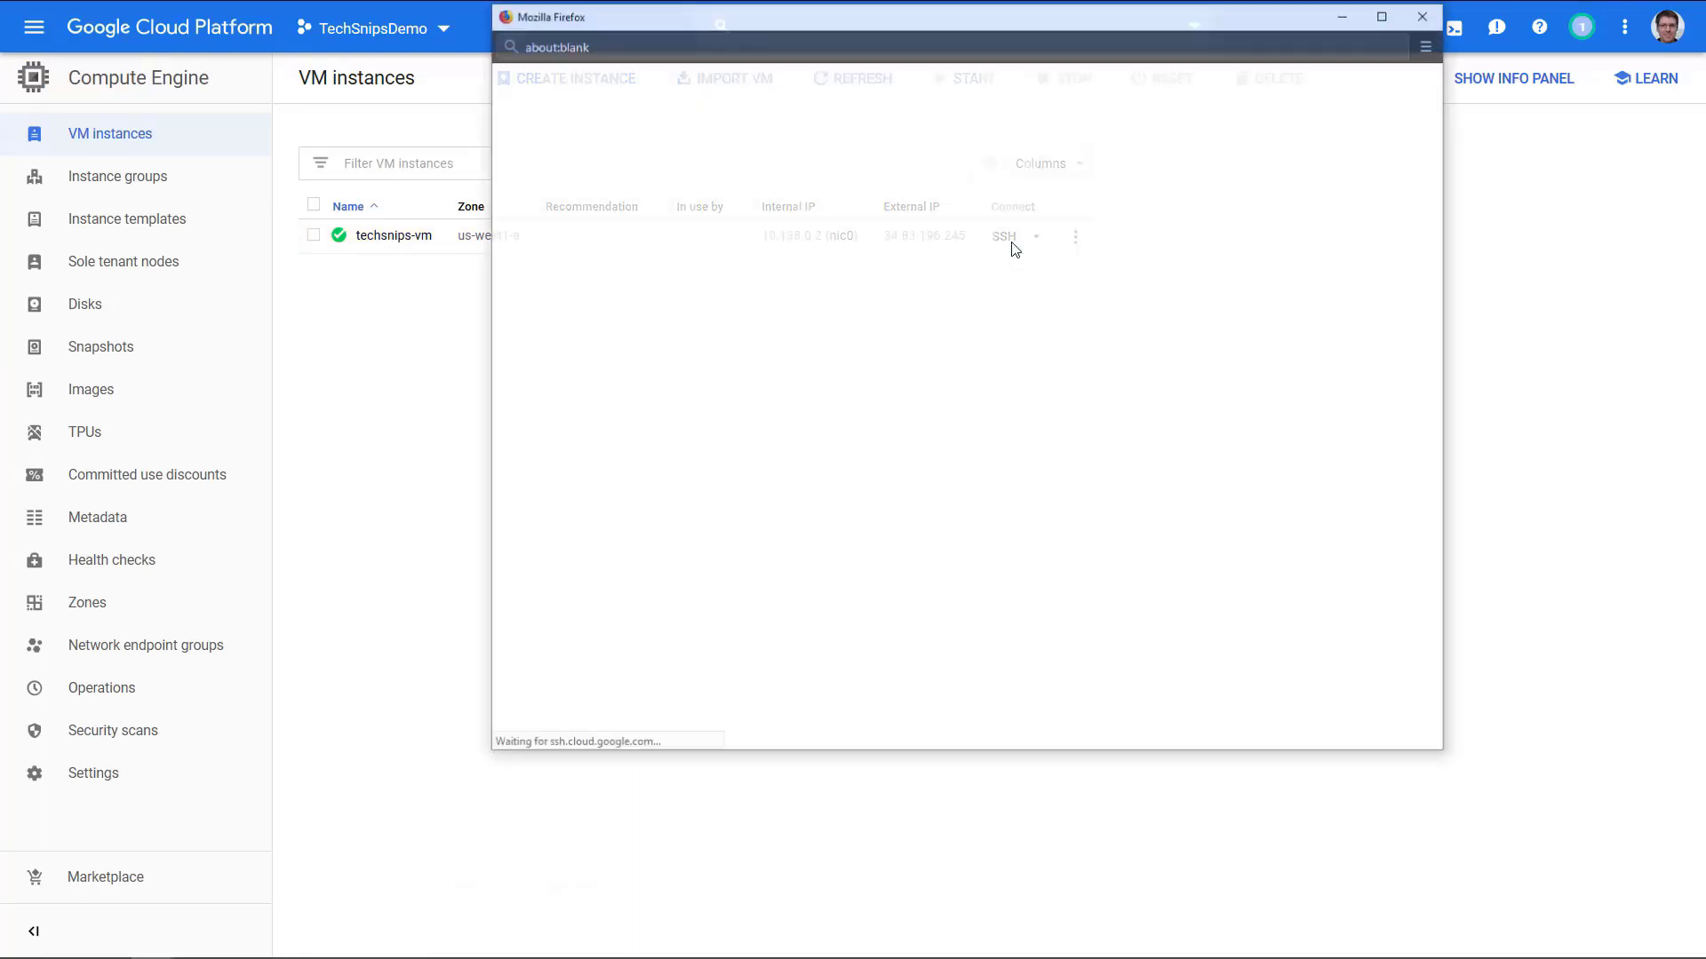